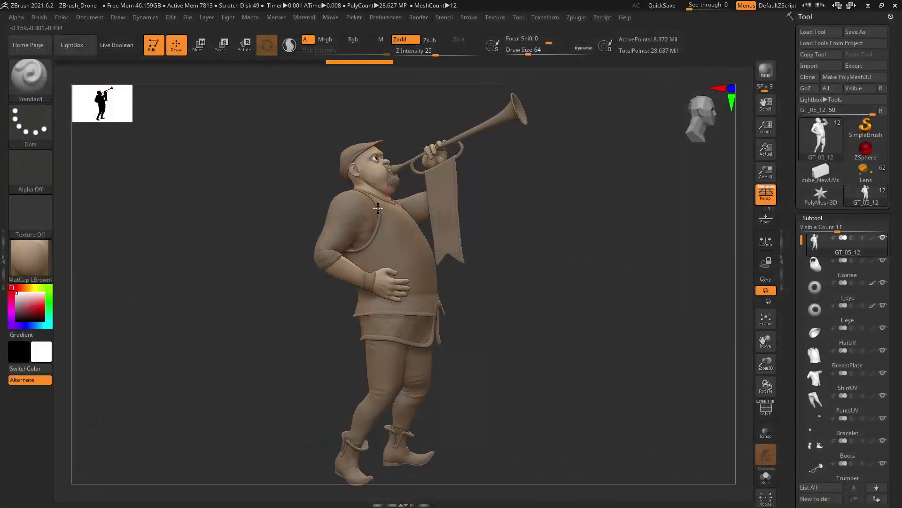
right_click_drag(378, 331, 424, 320)
right_click_drag(473, 280, 444, 294)
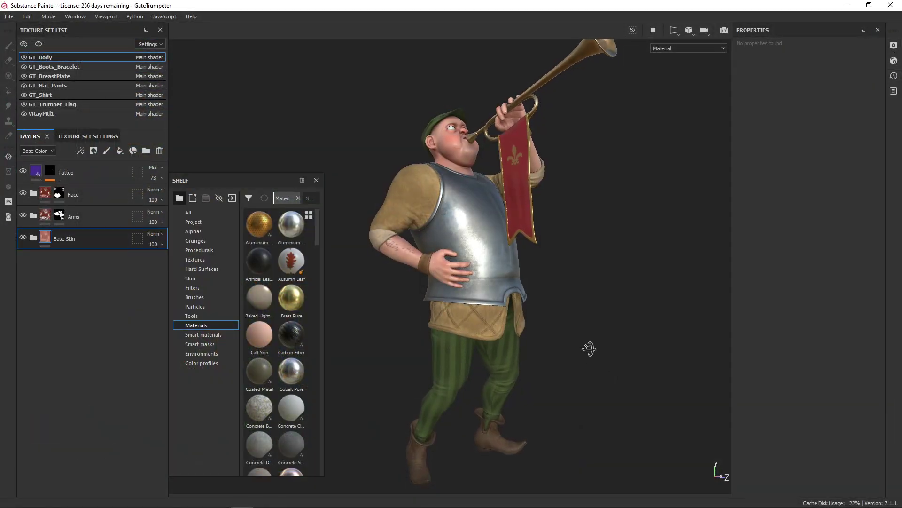
left_click_drag(589, 348, 784, 344, "alt")
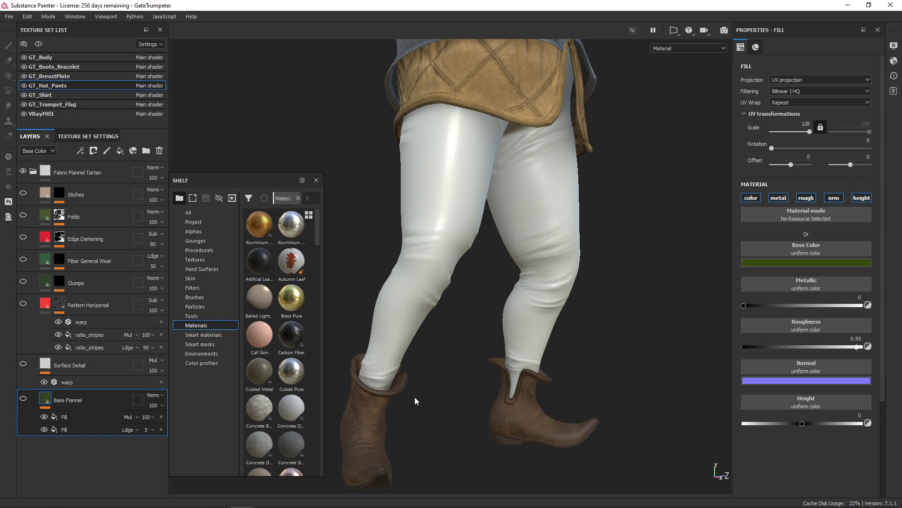
- Make the pants' Base Flannel, Surface Detail, Pattern Horizontal, Fiber General Wear, Edge Darkening and Folds layers visible
left_click(22, 398)
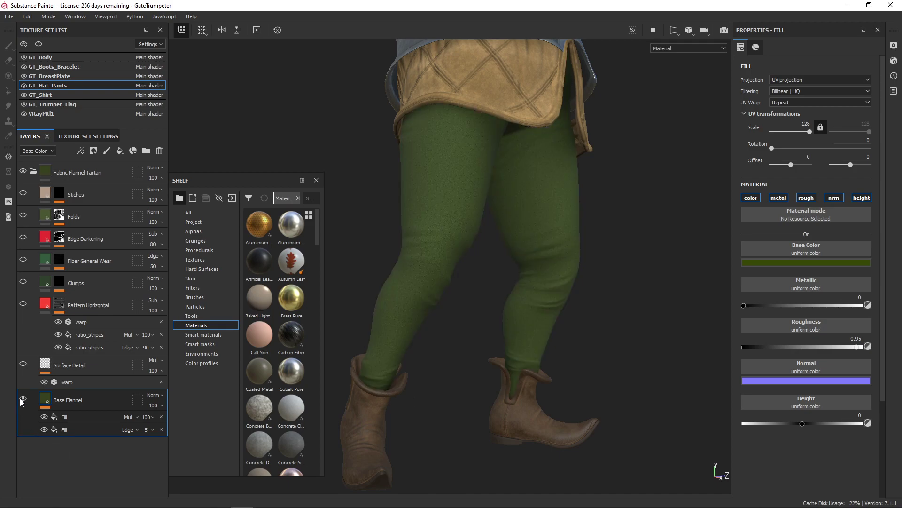
scroll(572, 298, "up", 3)
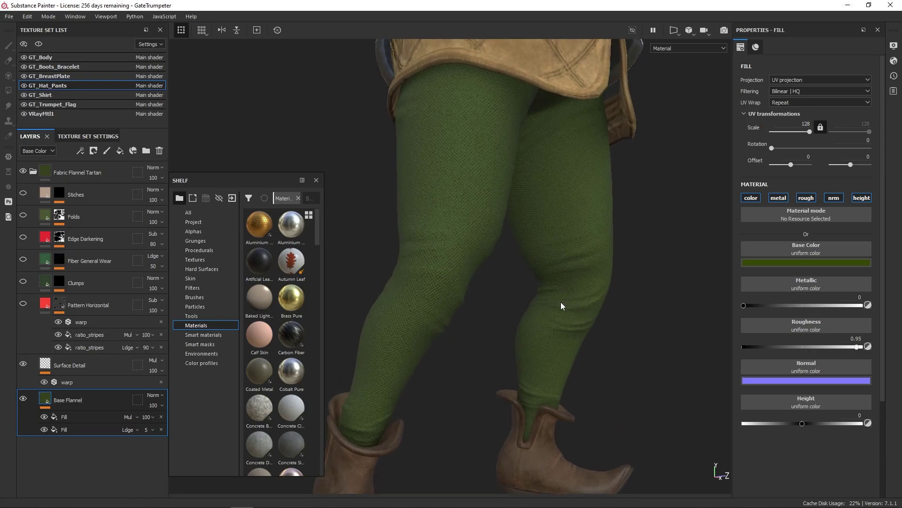
left_click(23, 304)
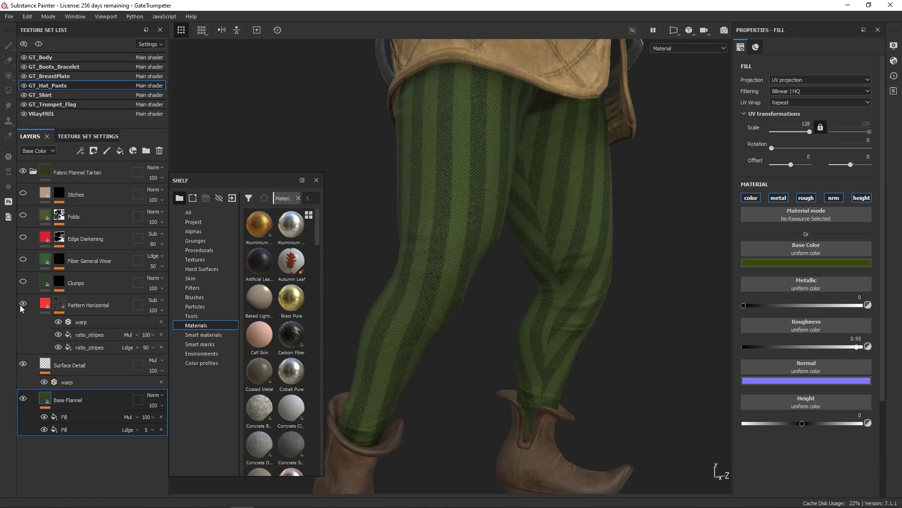
left_click(23, 259)
left_click(23, 238)
left_click(23, 216)
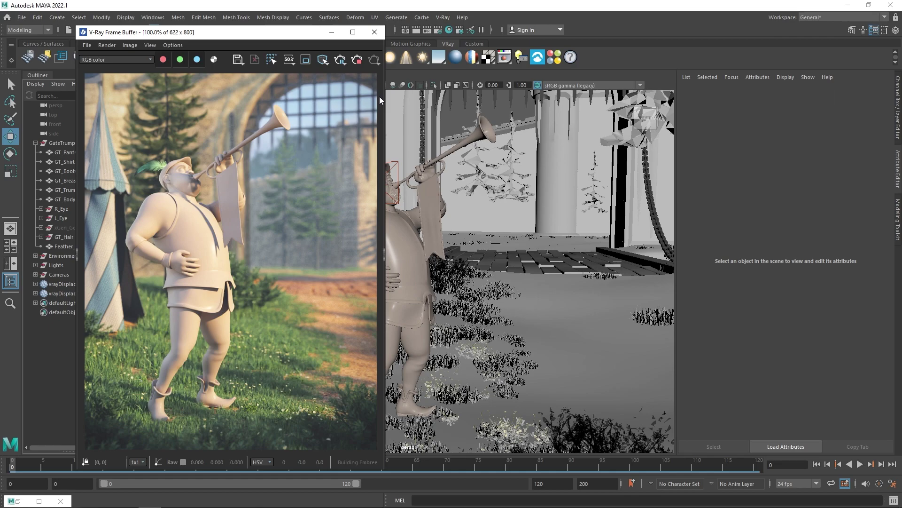
- In Maya, open the Hypershade and create a VRayMtl node in the empty graph
left_click(449, 30)
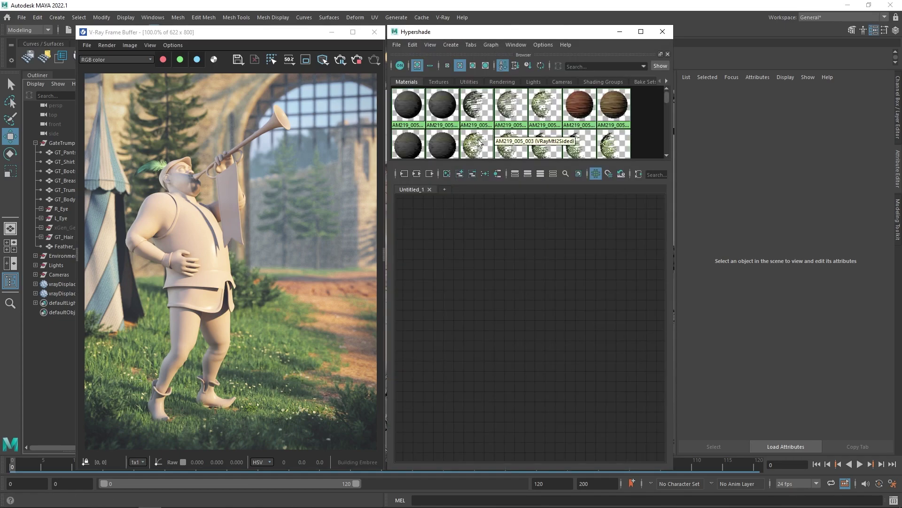
key("Tab")
type("vraymtl")
left_click(551, 308)
left_click_drag(538, 300, 527, 301)
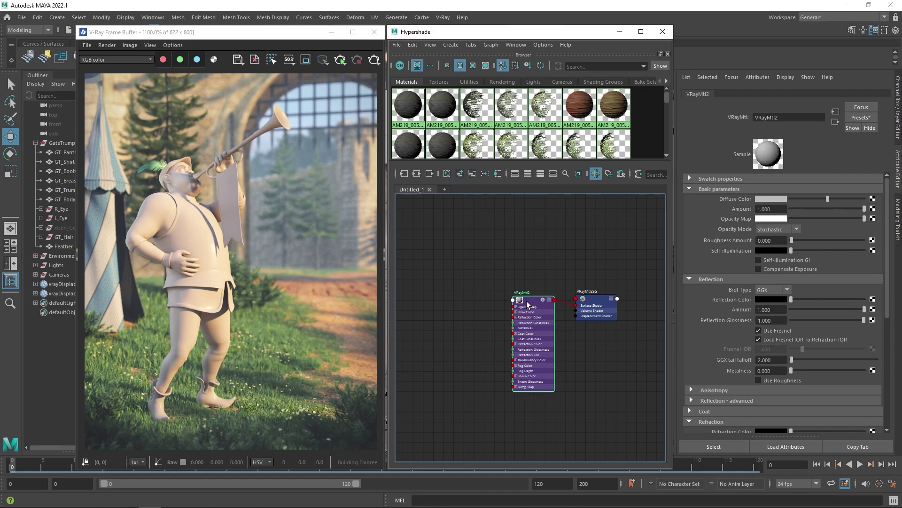
- Assign the new V-Ray material to the GT_Pants mesh and restart the interactive render
left_click(64, 152)
right_click_drag(526, 297, 528, 281)
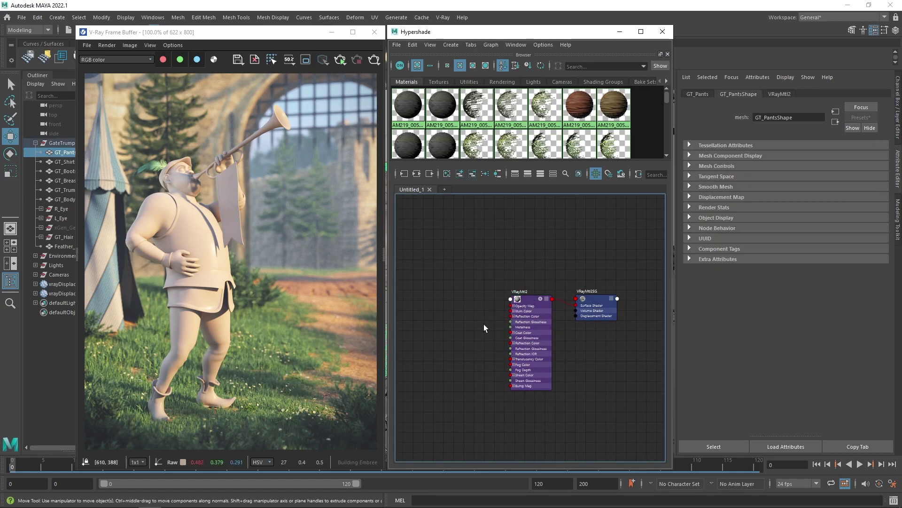
middle_click_drag(469, 311, 475, 310, "alt")
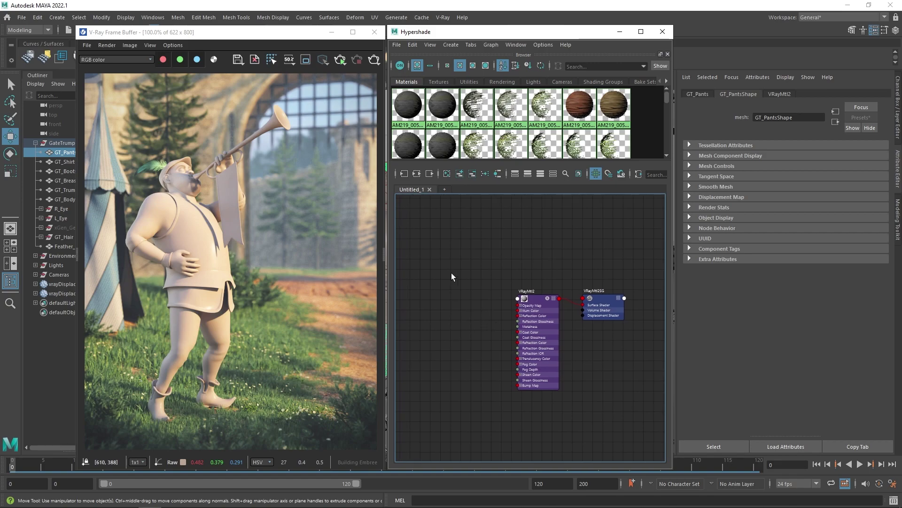
left_click(342, 63)
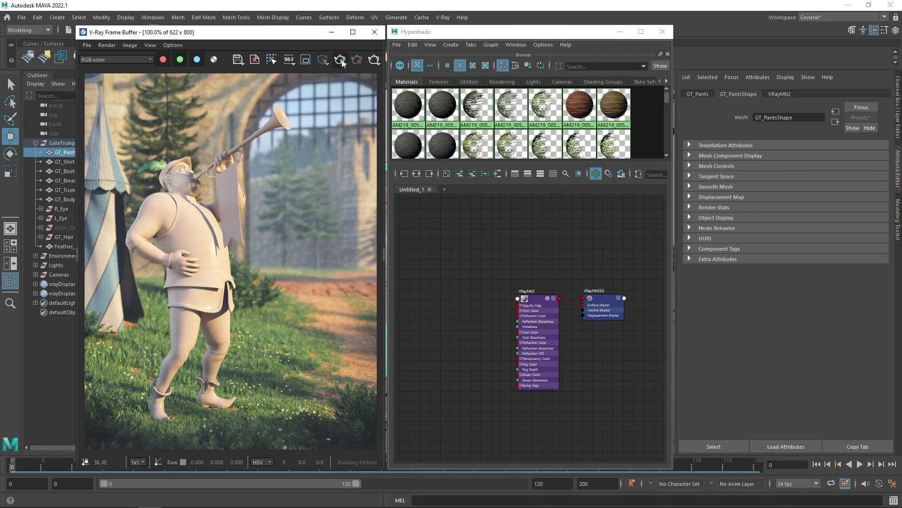
left_click(347, 101)
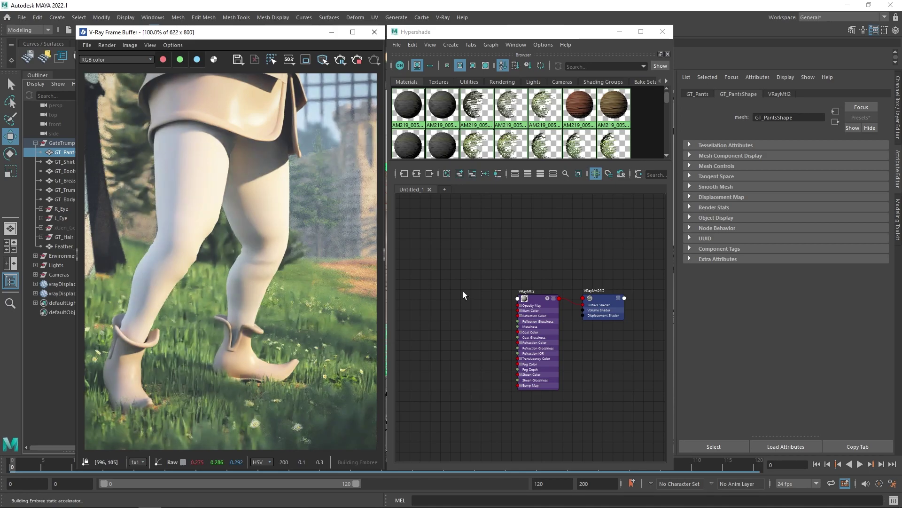
- Add a file texture node beside the material and delete its accompanying placement node
left_click(454, 297)
key("Tab")
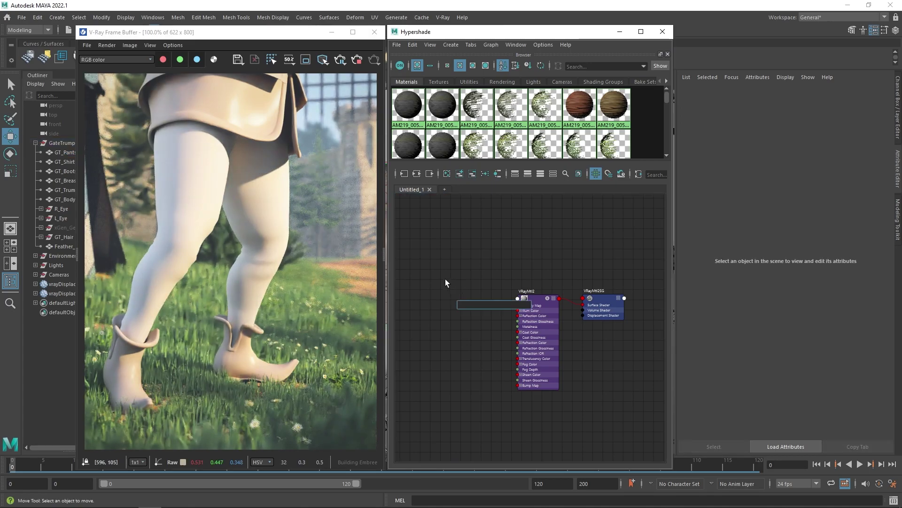
type("file")
key("Return")
left_click_drag(475, 306, 430, 306)
key("Delete")
left_click_drag(520, 305, 479, 301)
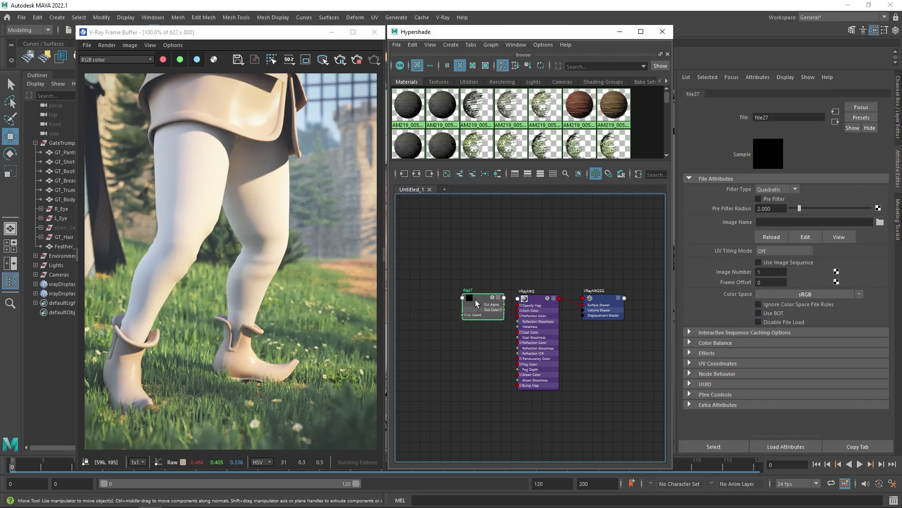
- Load GT_Hat_Pants_Diff.jpg from the project's Assets\Trumpeter folder into the file texture node
left_click(880, 222)
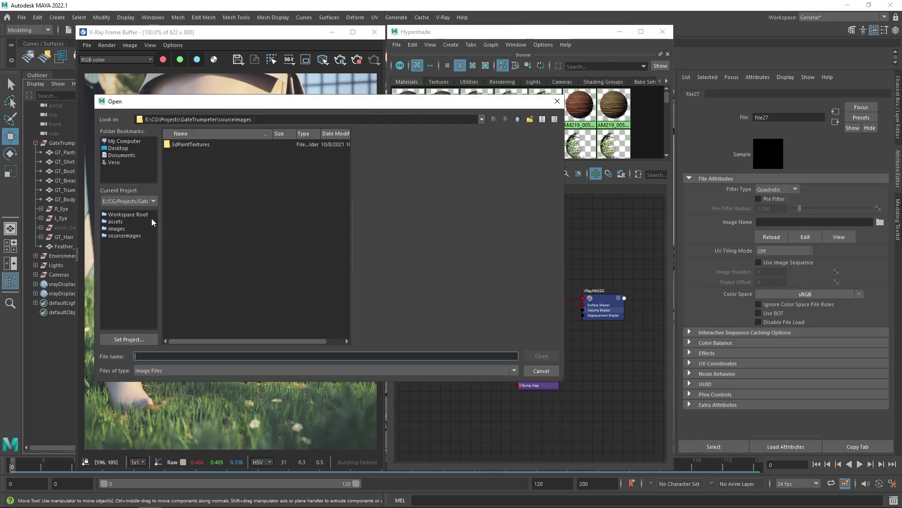
left_click(143, 215)
double_click(182, 153)
double_click(183, 178)
left_click(214, 271)
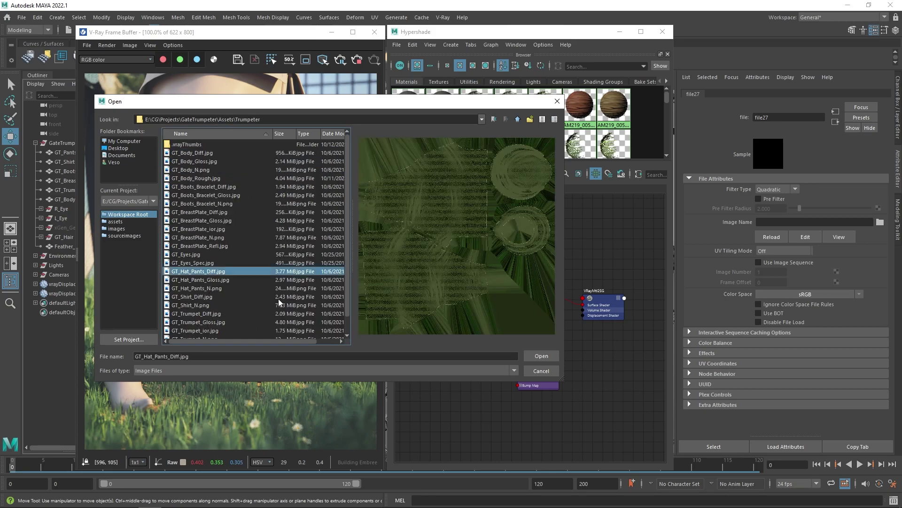
left_click(541, 356)
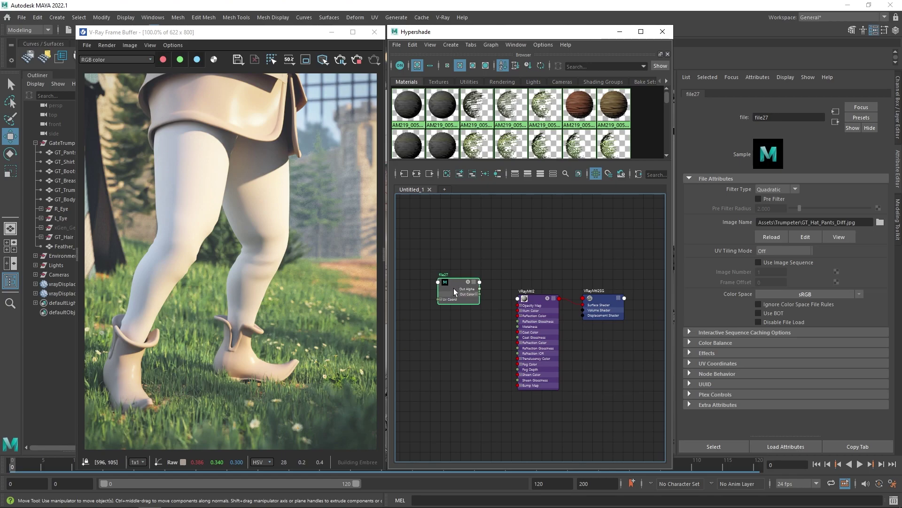
- Load GT_Hat_Pants_Gloss.jpg into the duplicated file node and set its color space to Raw
left_click(880, 222)
left_click(188, 280)
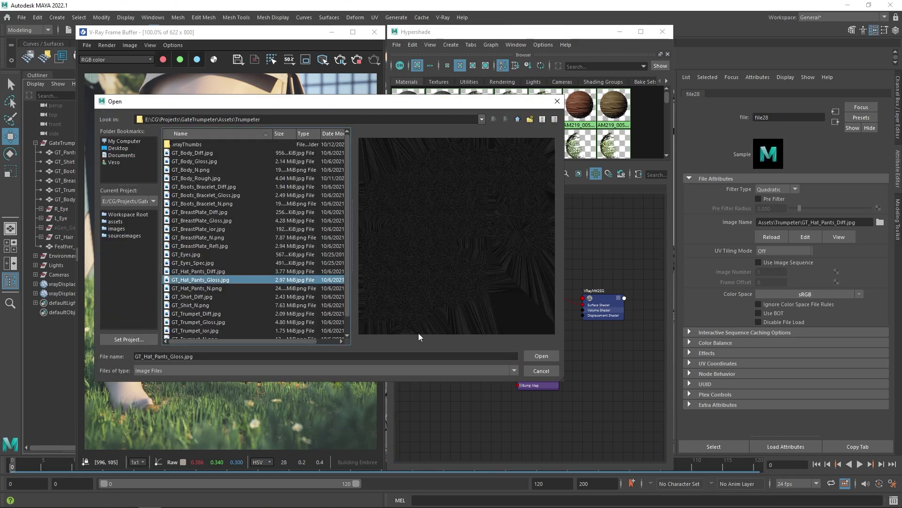
left_click(541, 356)
left_click(838, 294)
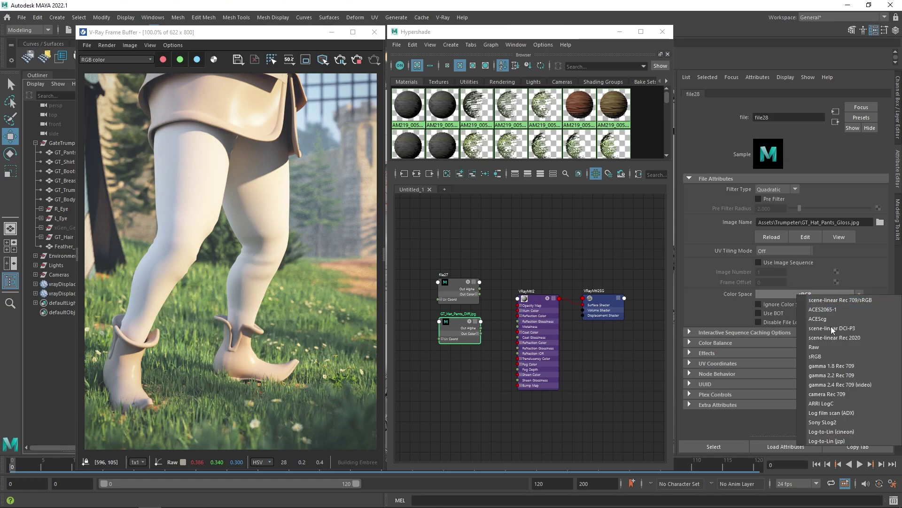
left_click(824, 348)
- Duplicate the gloss file node and load GT_Hat_Pants_N.png into the copy with the Raw color space
left_click(456, 322)
key("ctrl+d")
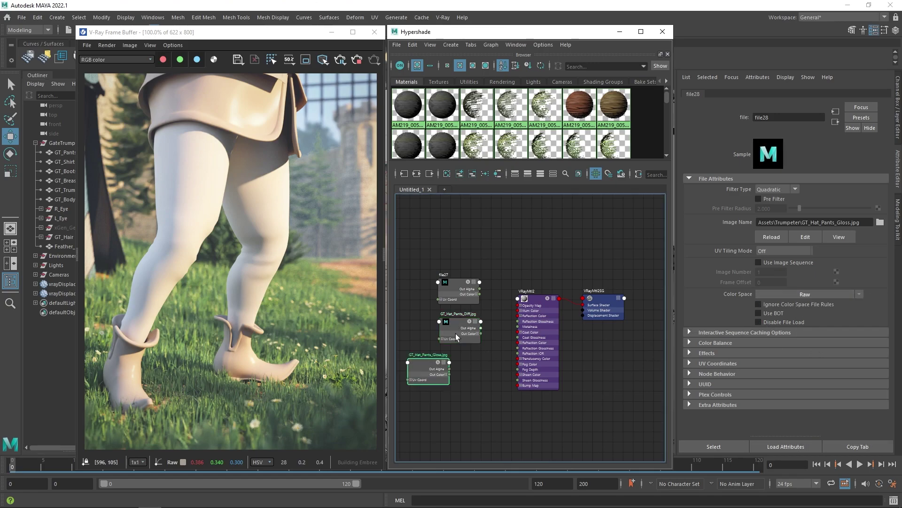
left_click(881, 222)
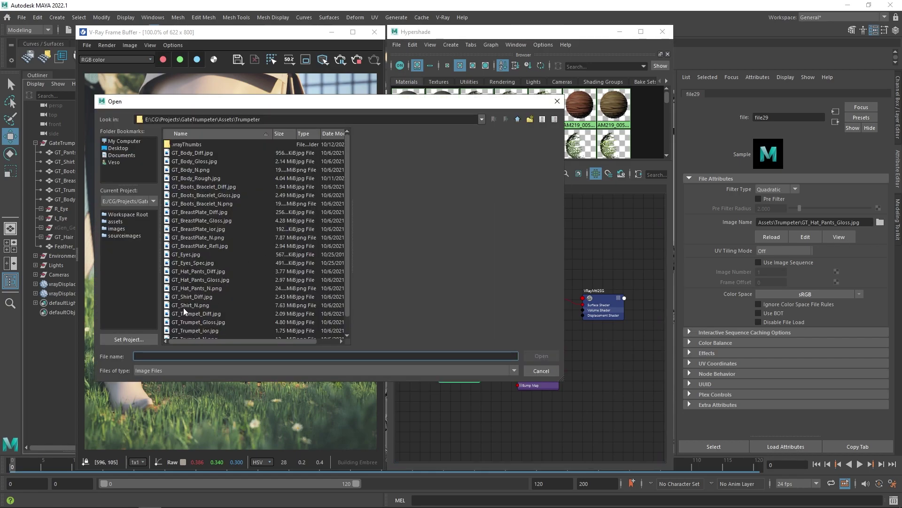
left_click(193, 289)
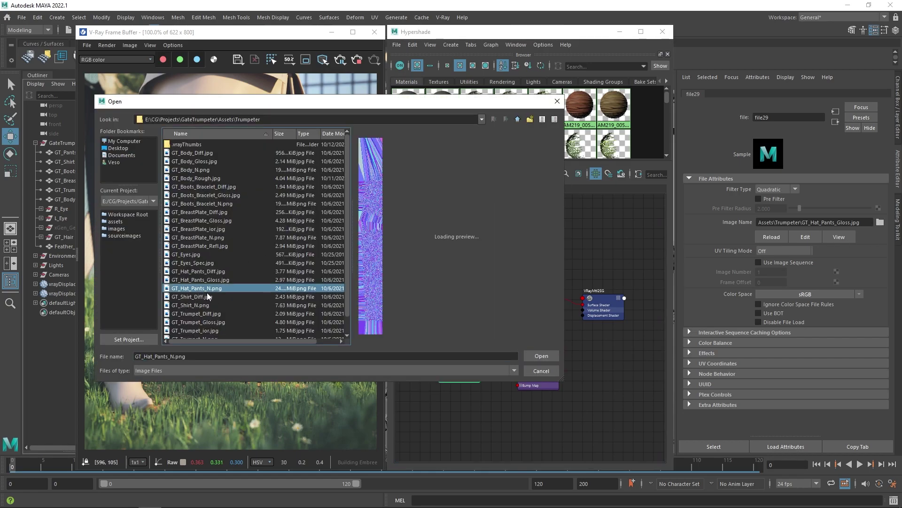
left_click(543, 357)
left_click(832, 294)
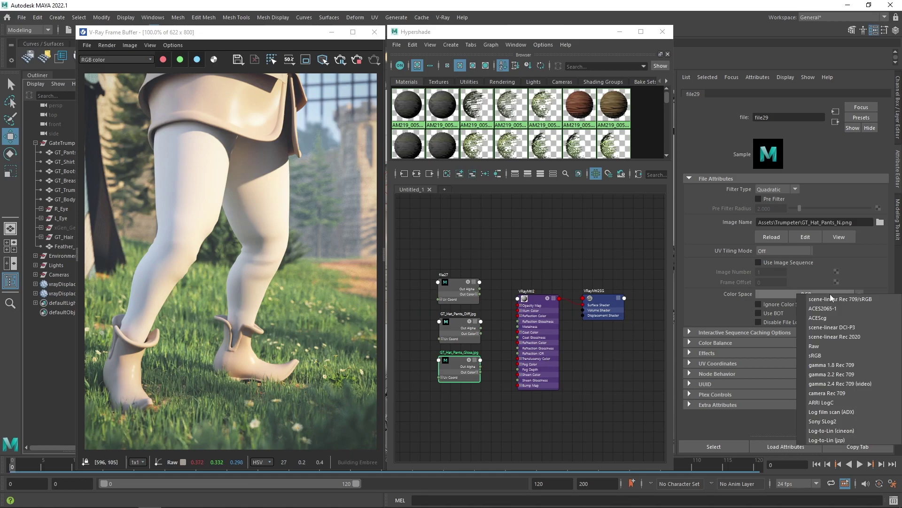
left_click(821, 346)
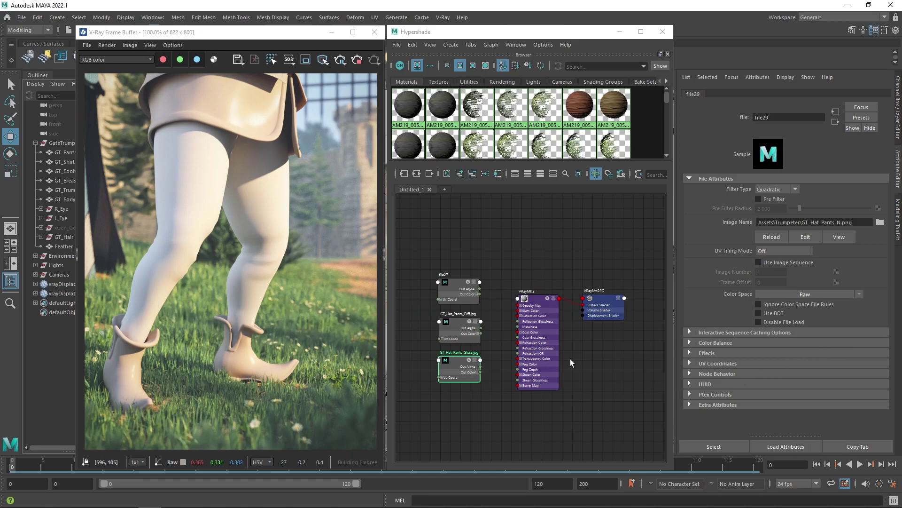
- Set the V-Ray material's bump map type to Normal map in tangent space and connect the normal texture to its Map
left_click(534, 307)
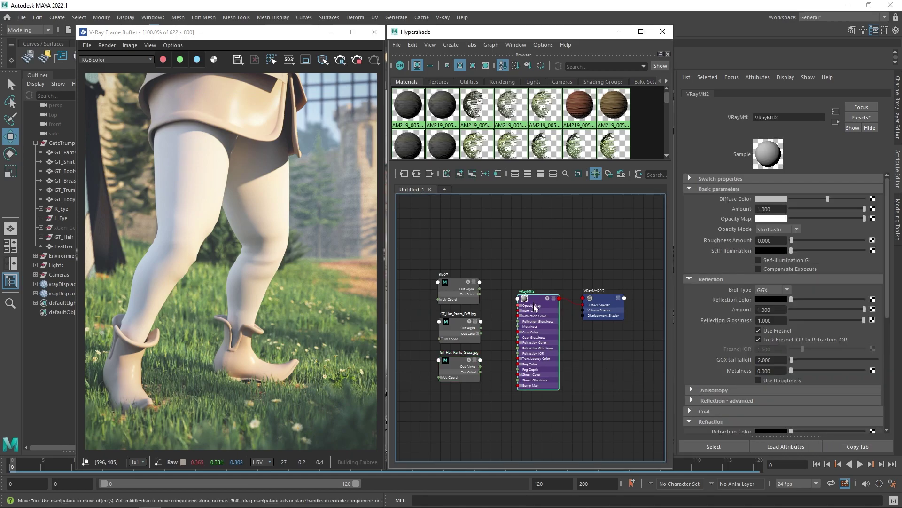
left_click_drag(888, 320, 894, 425)
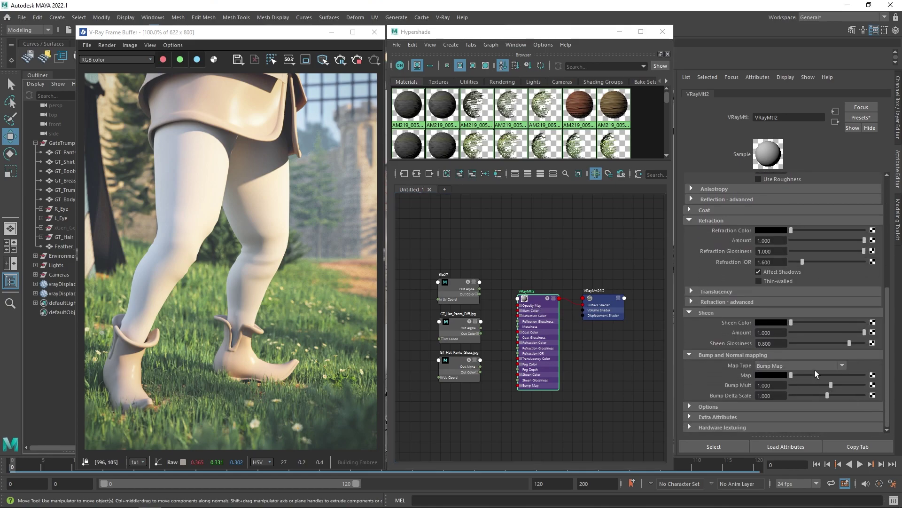
left_click(765, 367)
left_click(794, 387)
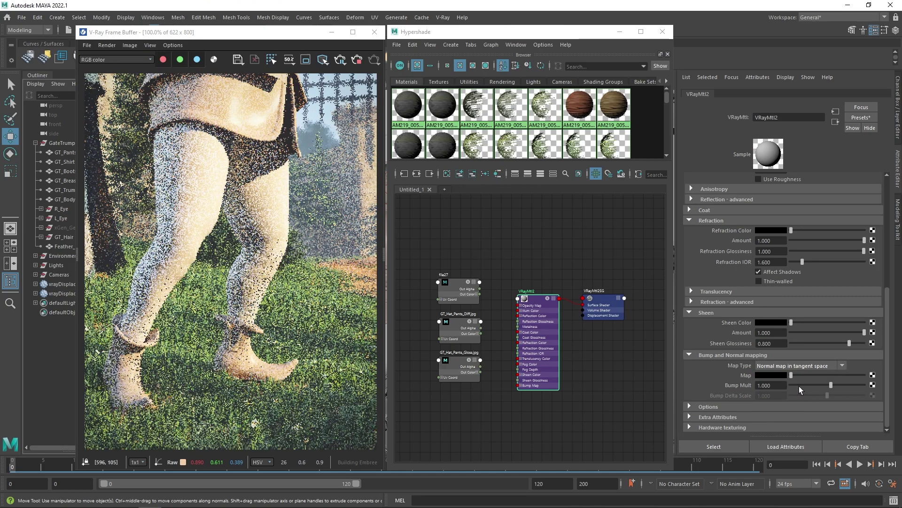
middle_click_drag(454, 362, 747, 375)
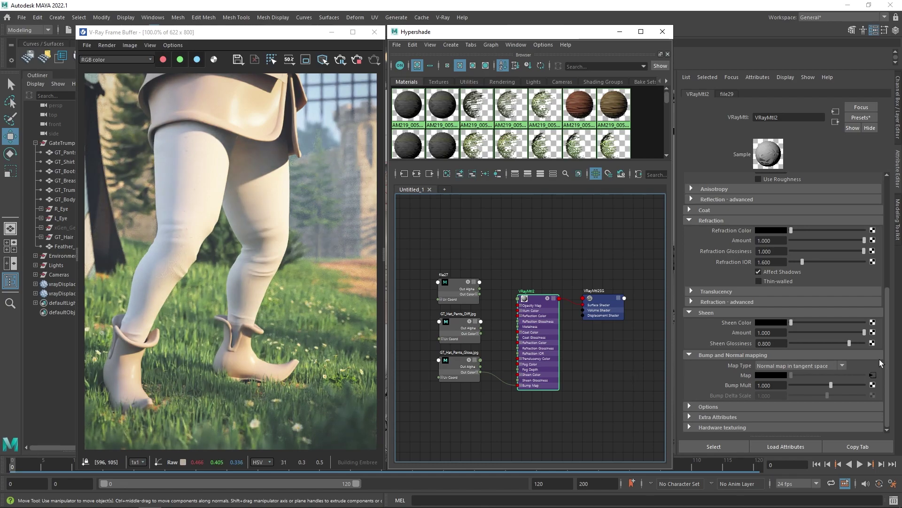
- Set the pants material's reflection color to full white
scroll(892, 338, "up", 2)
scroll(893, 340, "up", 8)
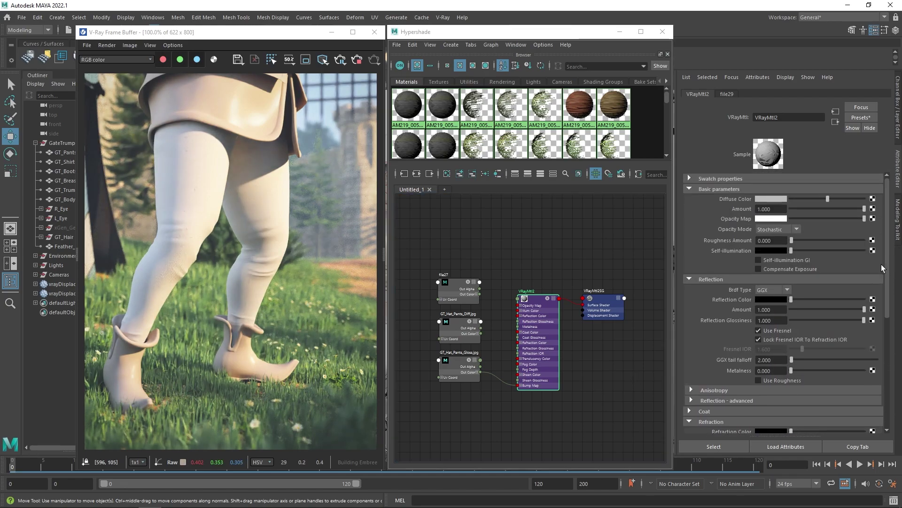
left_click_drag(791, 300, 869, 301)
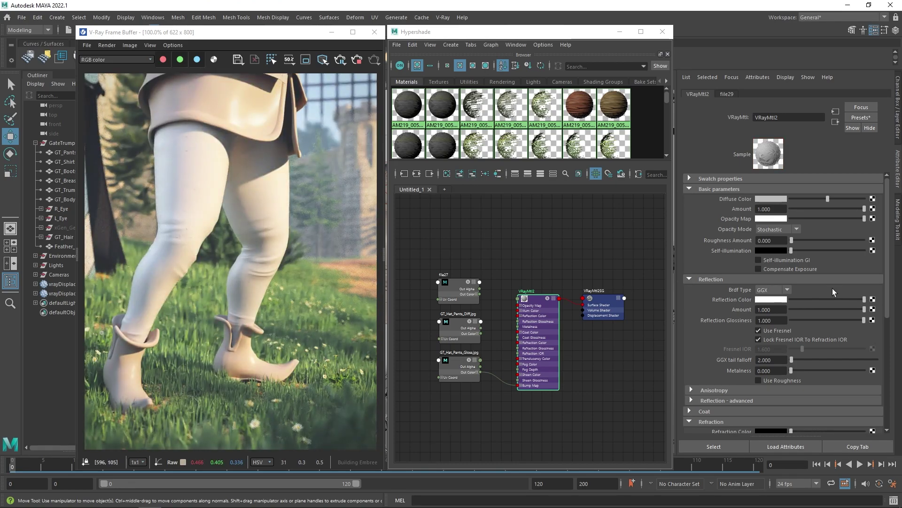
- Connect the gloss texture to the material's Reflection Glossiness and the diffuse texture to its Diffuse Color
middle_click_drag(458, 323, 771, 320)
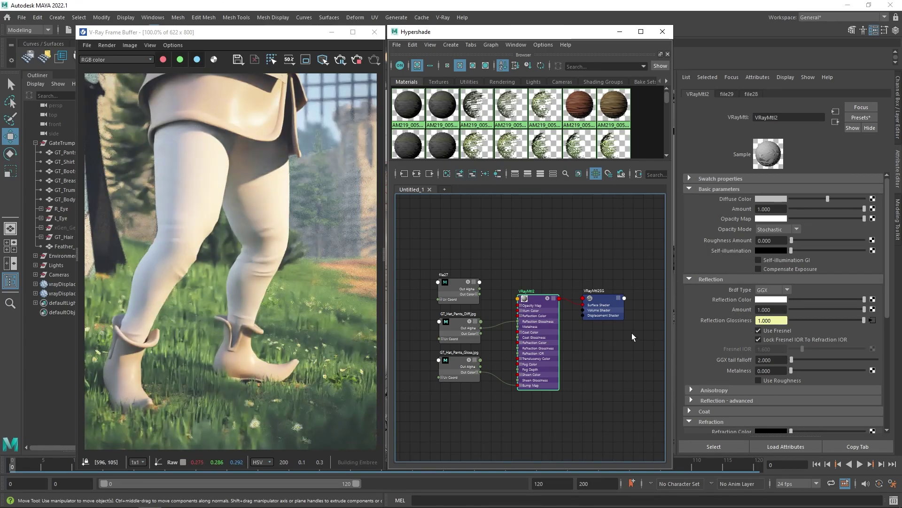
middle_click_drag(464, 277, 732, 197)
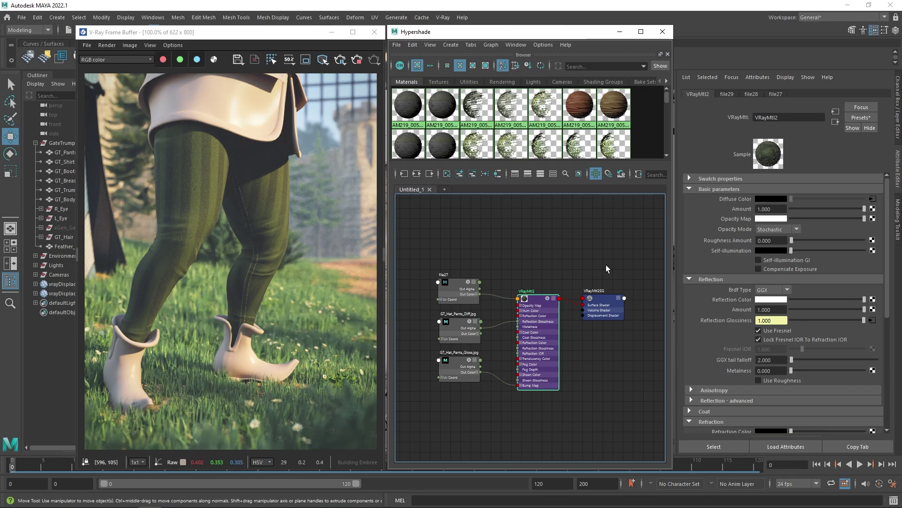
- Create a remapHsv node and place it above the diffuse texture node
left_click(476, 244)
key("Tab")
type("rem")
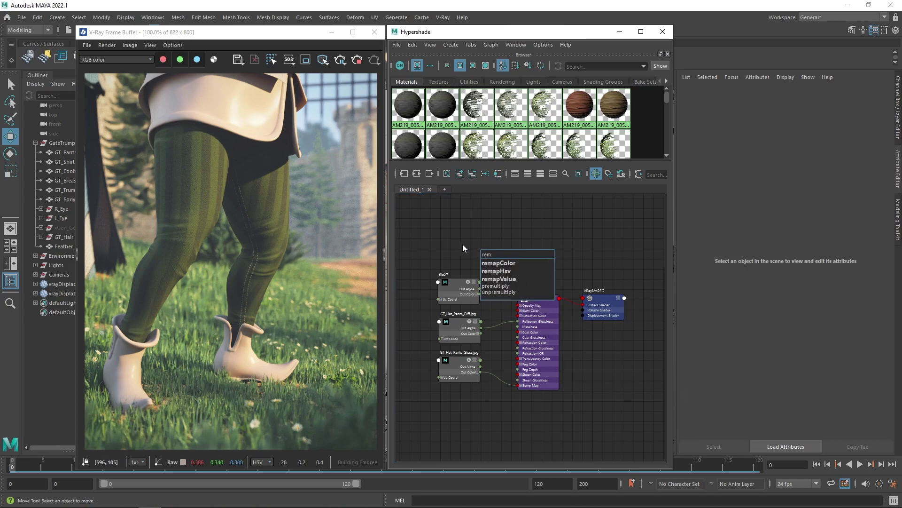
left_click(499, 271)
left_click_drag(455, 247, 455, 250)
- Route the diffuse texture through the remapHsv node into the material's Diffuse Color and open the remap node's attributes
middle_click_drag(456, 283, 764, 189)
left_click(539, 302)
middle_click_drag(456, 249, 771, 199)
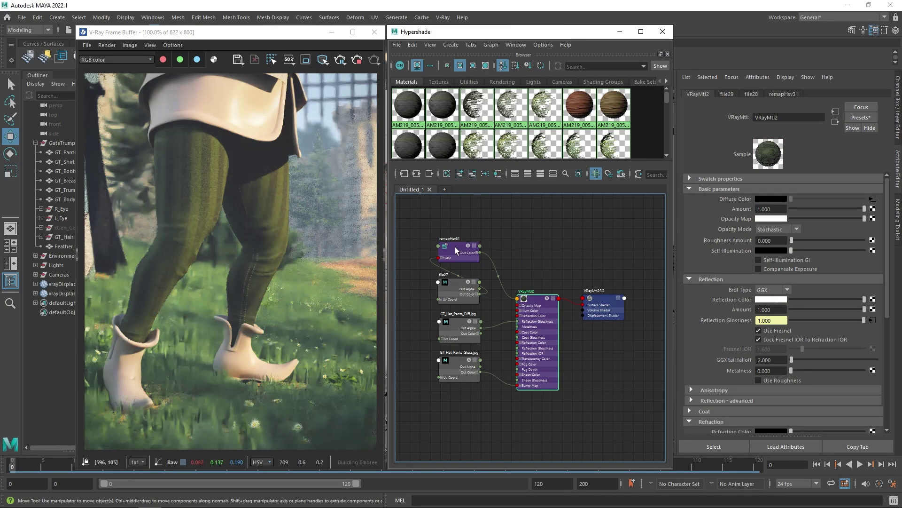
left_click(455, 247)
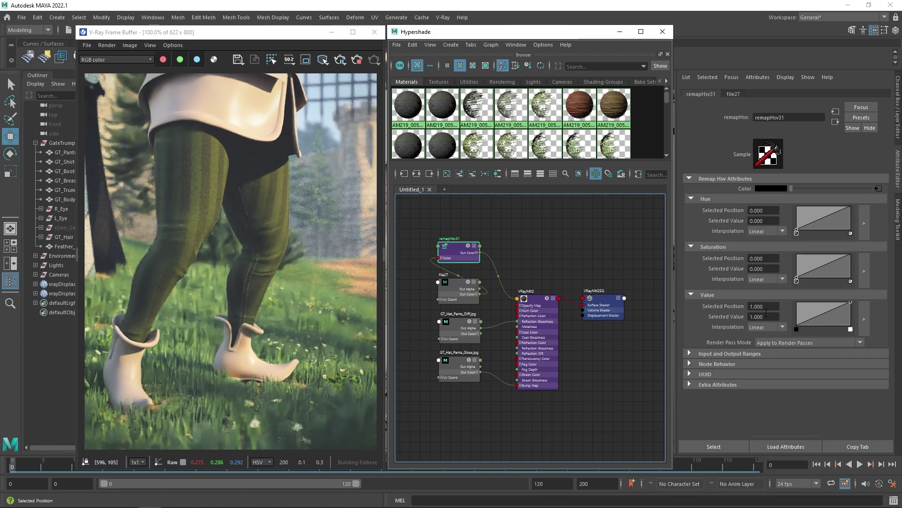
- Raise the end point of the pants remapHsv node's Value curve to a selected value of 2
left_click(851, 303)
double_click(776, 316)
type("2")
key("Return")
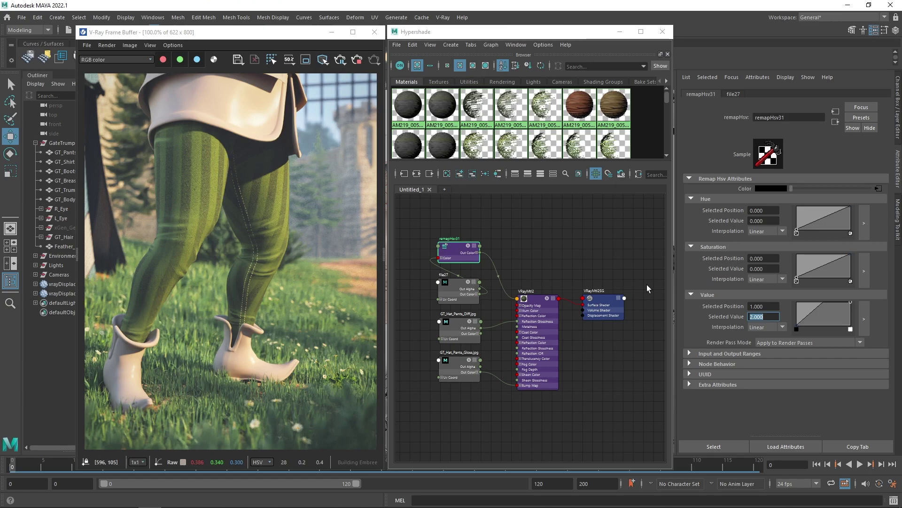
- Give the pants material a muted tan Sheen Color with a hue of 30
left_click(534, 302)
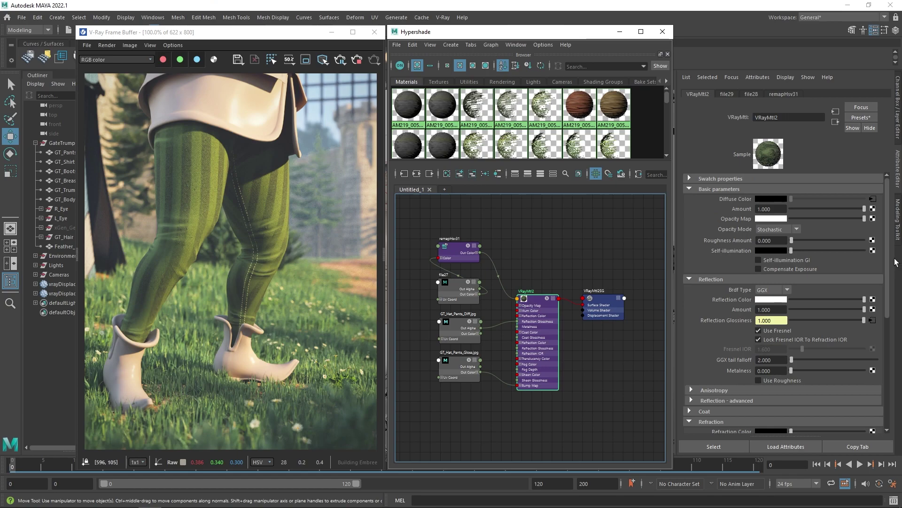
left_click_drag(888, 250, 895, 354)
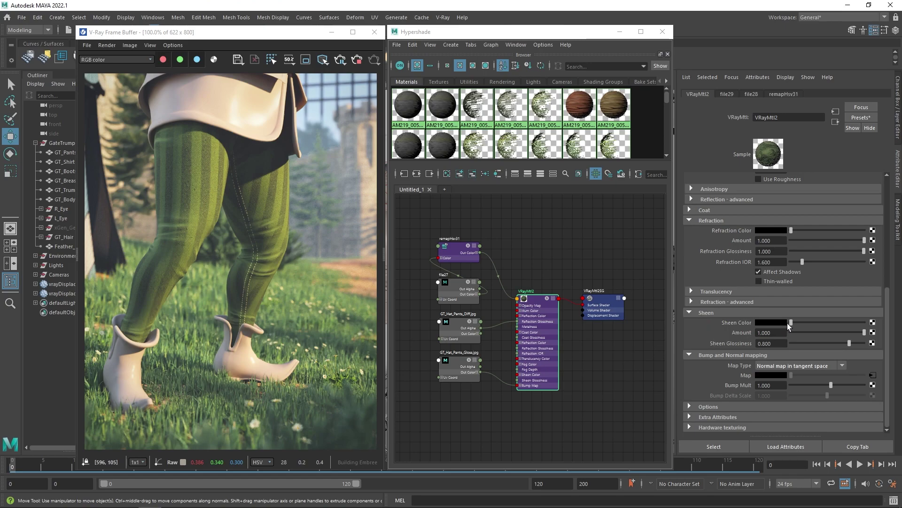
left_click_drag(791, 323, 817, 323)
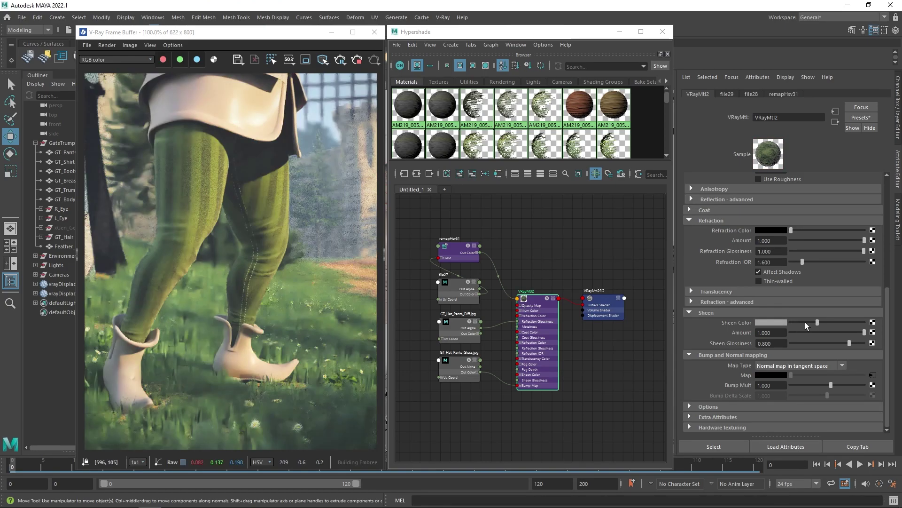
left_click_drag(849, 323, 857, 322)
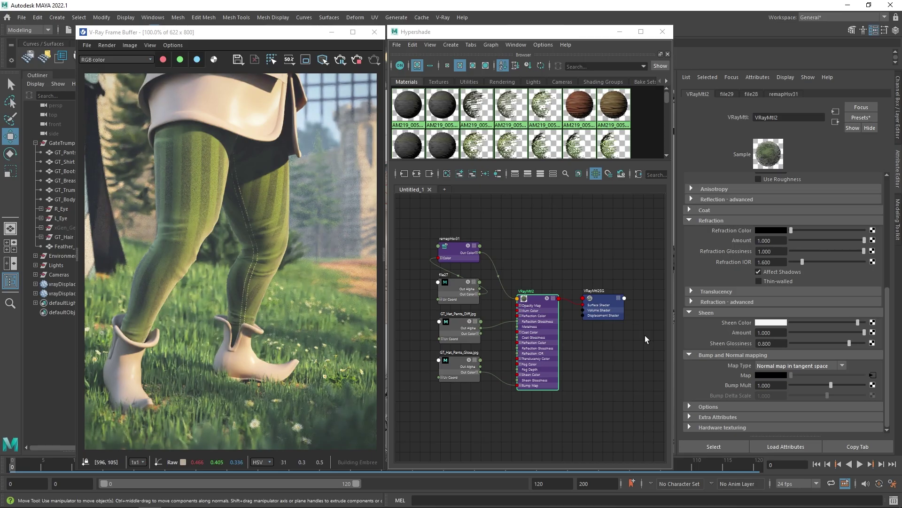
left_click(771, 322)
left_click(778, 370)
mouse_move(778, 374)
left_mouse_down()
mouse_move(752, 358)
mouse_move(769, 360)
left_mouse_up()
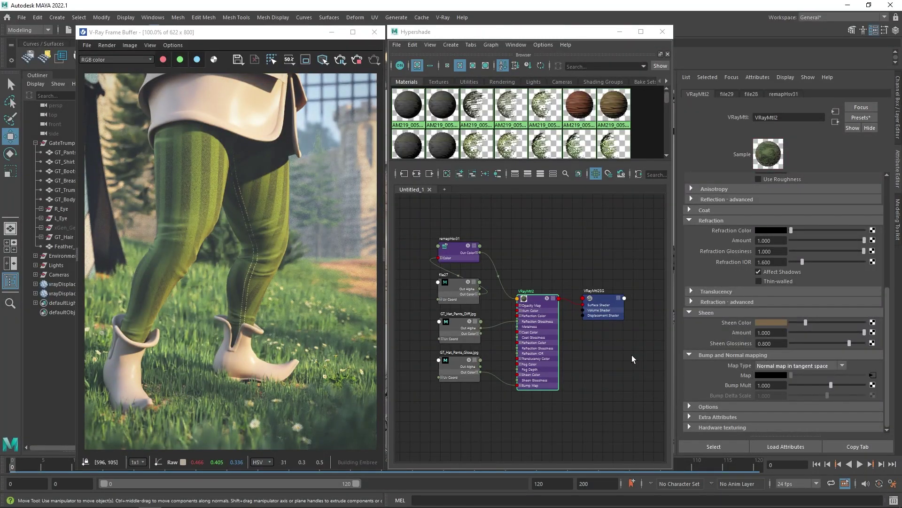
left_click(773, 323)
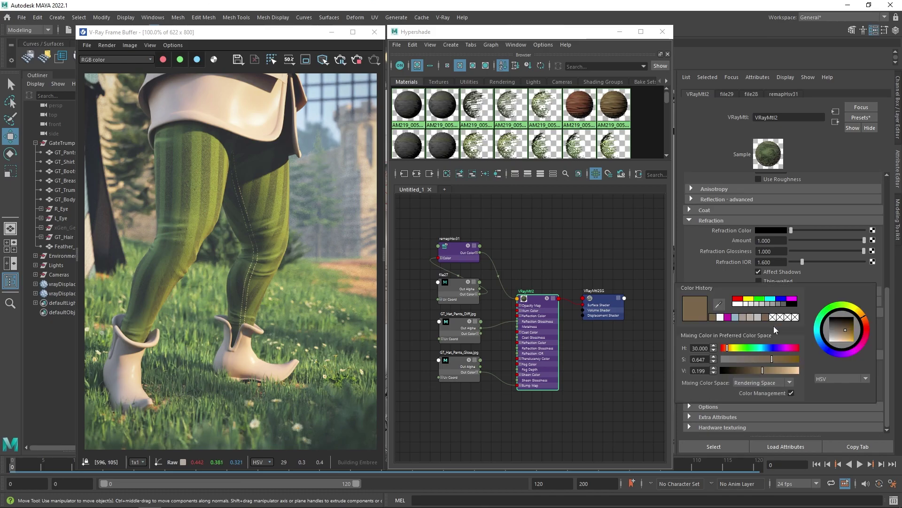
left_click_drag(770, 358, 771, 370)
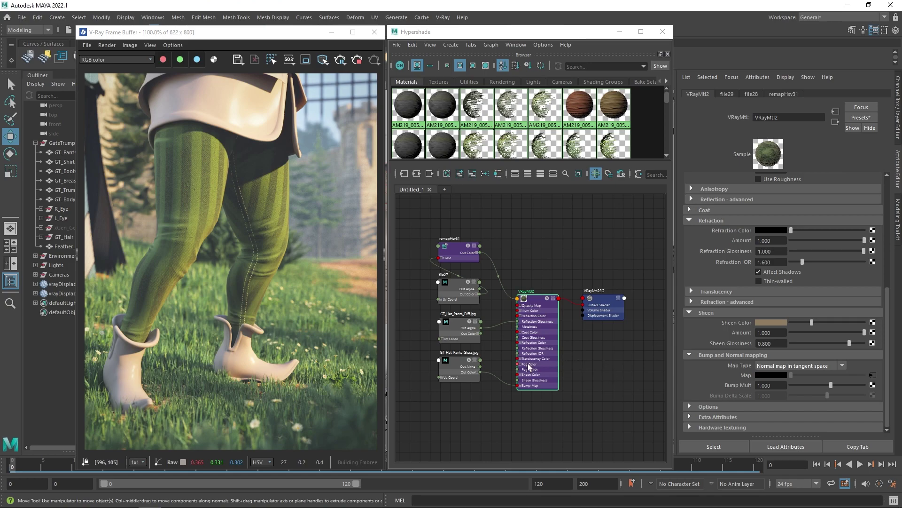
- Assign the existing GT_Shirt_mtl material to the GT_Shirt mesh
middle_click_drag(428, 343, 586, 343, "alt")
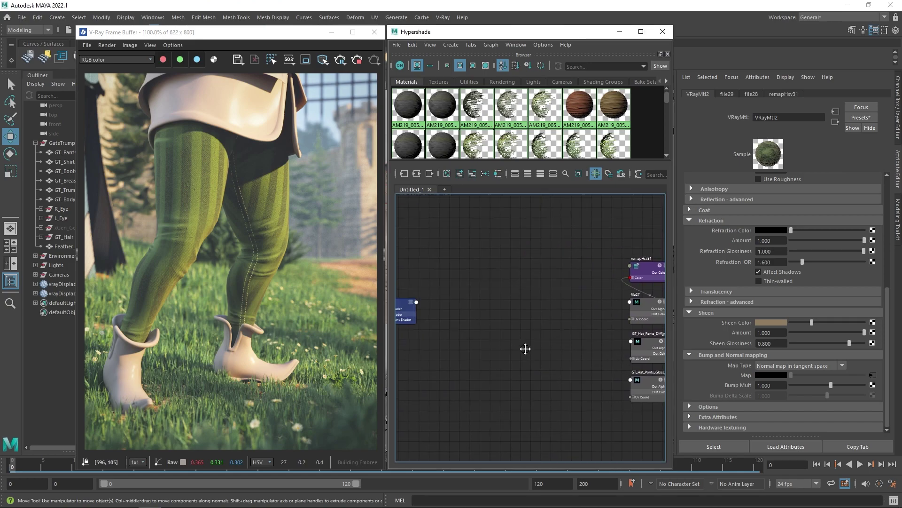
middle_click_drag(512, 347, 622, 354, "alt")
middle_click_drag(497, 372, 634, 370, "alt")
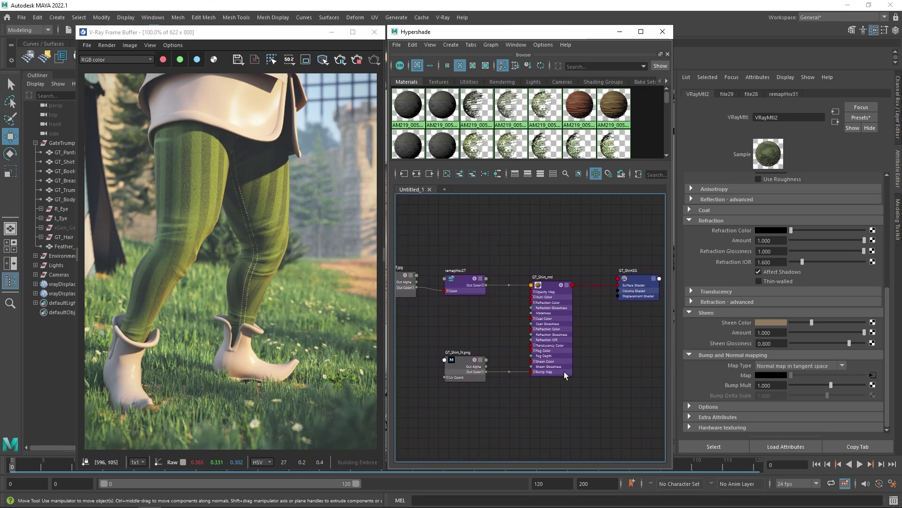
left_click(63, 162)
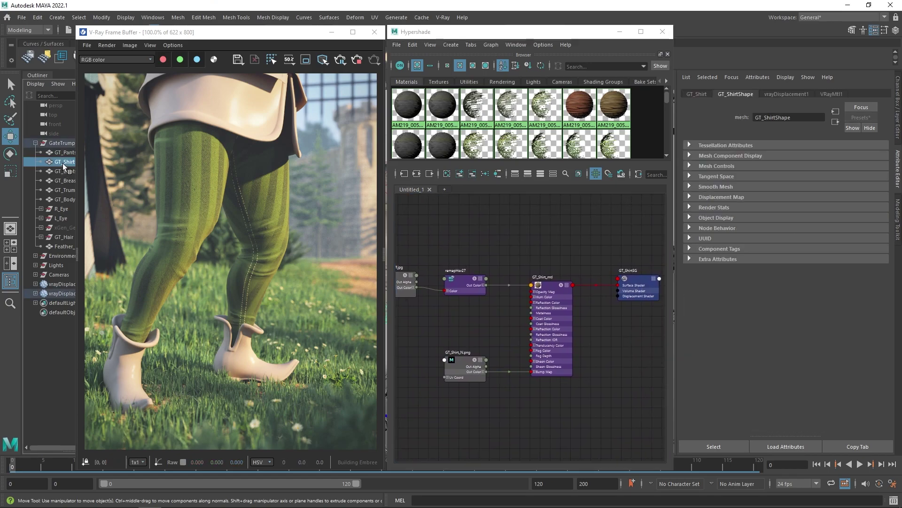
right_click(548, 282)
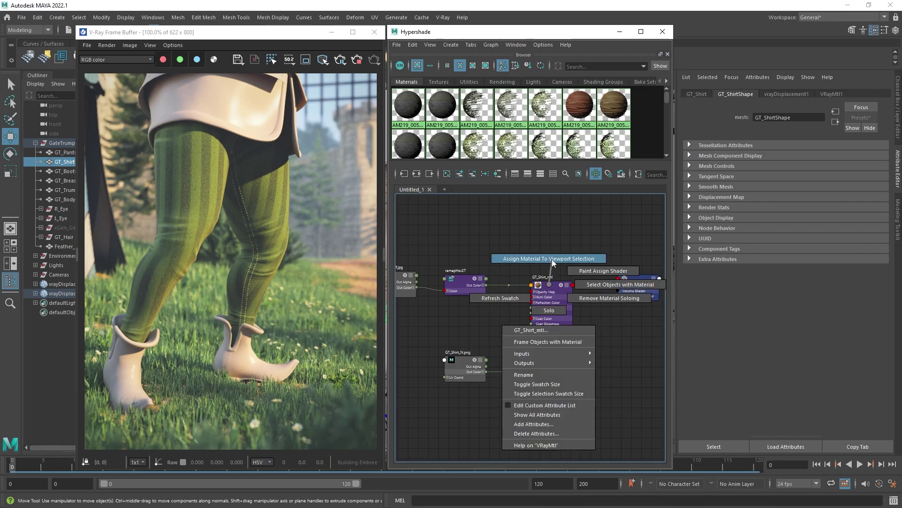
left_click(552, 258)
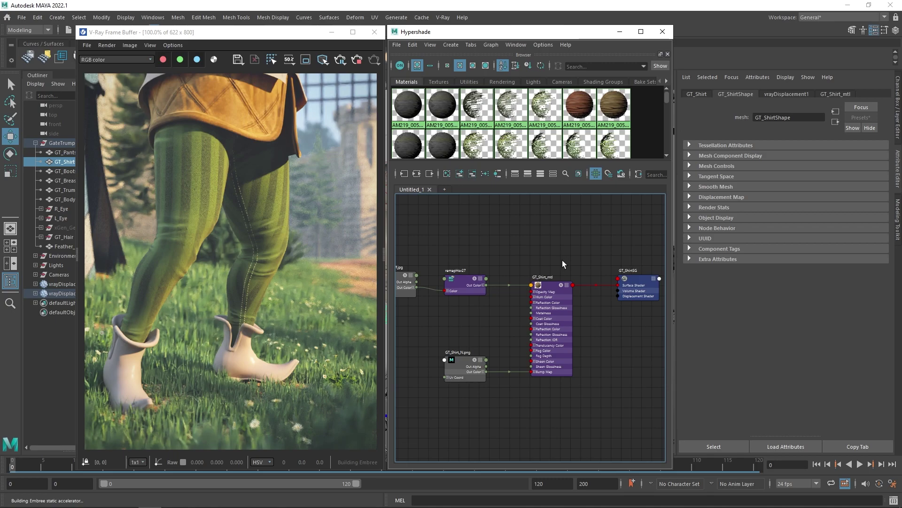
- Assign the existing GT_Boots_Bracelet_mtl material to the trumpeter's boots mesh
middle_click_drag(562, 259, 572, 386, "alt")
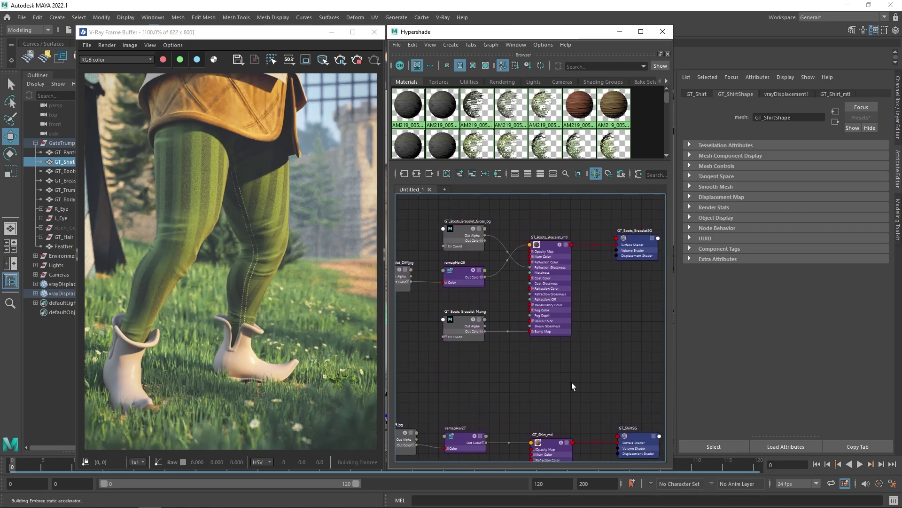
left_click(64, 170)
right_click(548, 248)
right_click_drag(548, 248, 547, 220)
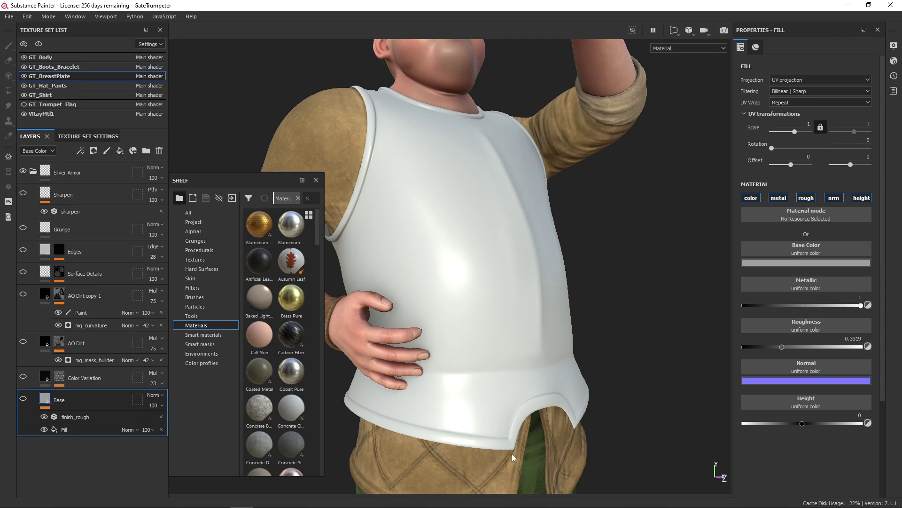
- In Substance Painter, make all the breastplate's Silver Armor layers visible one by one, from Base up to Sharpen
left_click(23, 399)
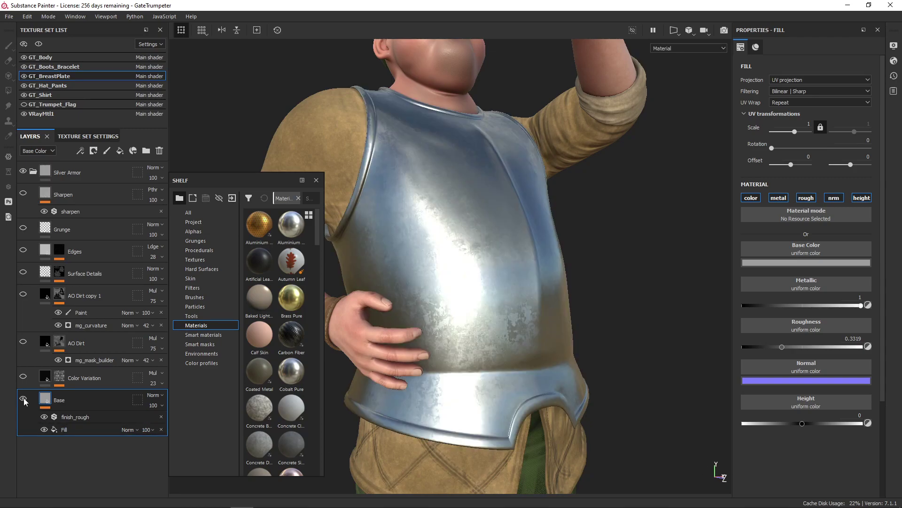
left_click(23, 376)
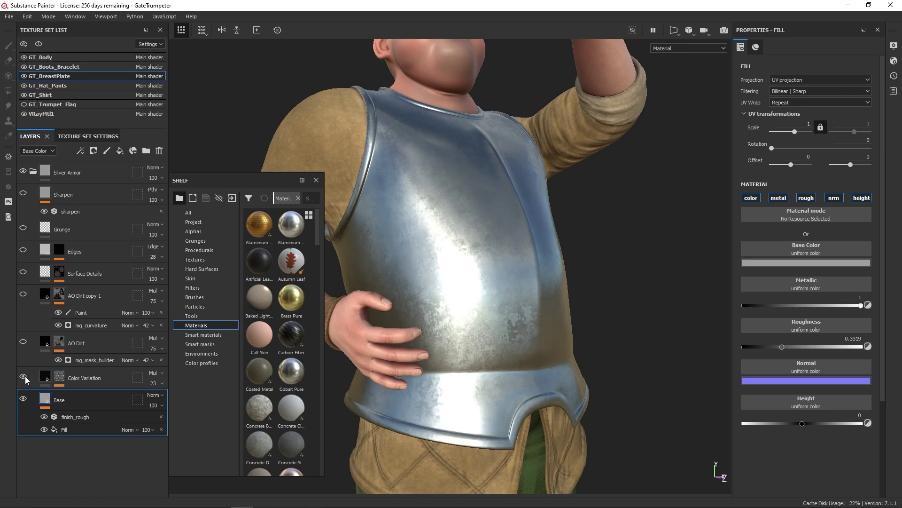
left_click(24, 342)
left_click(24, 293)
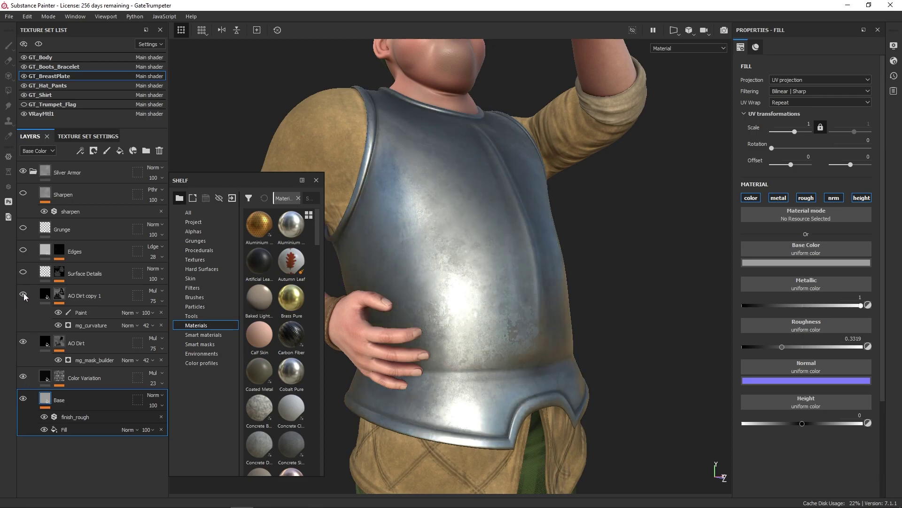
left_click(24, 275)
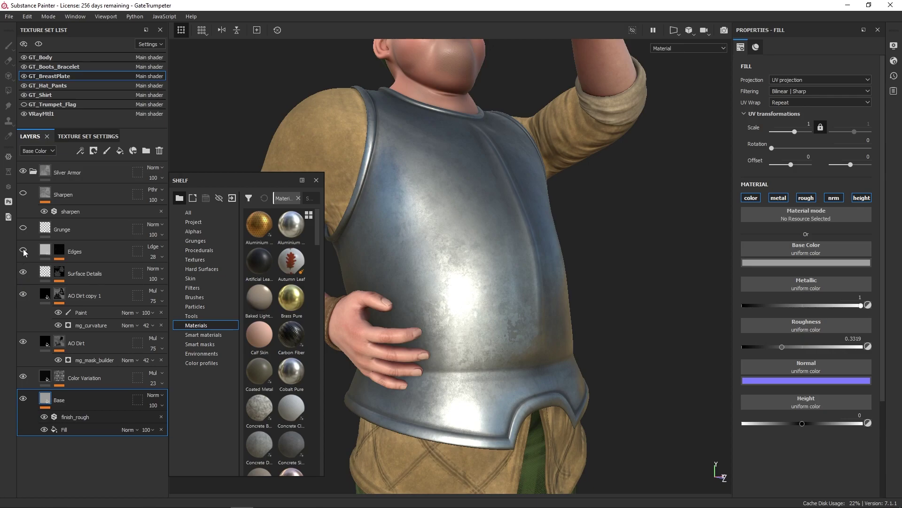
left_click(23, 229)
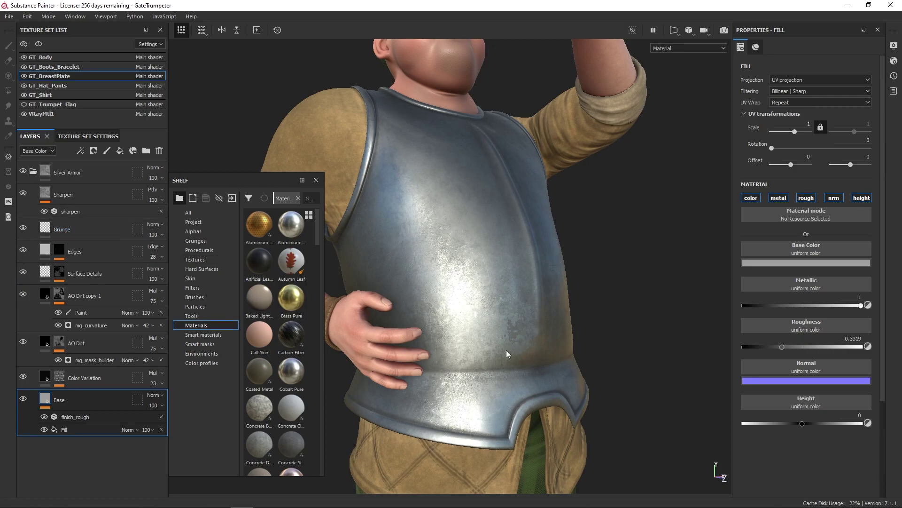
mouse_move(653, 376)
left_mouse_down("alt")
mouse_move(576, 369)
mouse_move(578, 383)
mouse_move(559, 390)
mouse_move(688, 376)
mouse_move(647, 369)
left_mouse_up("alt")
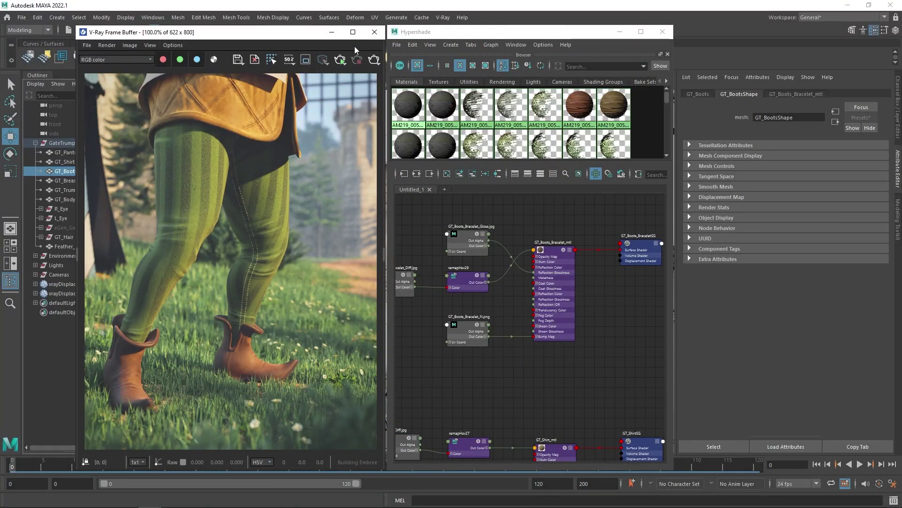
- Switch back to Maya and start an interactive V-Ray render
left_click(340, 61)
left_click(346, 73)
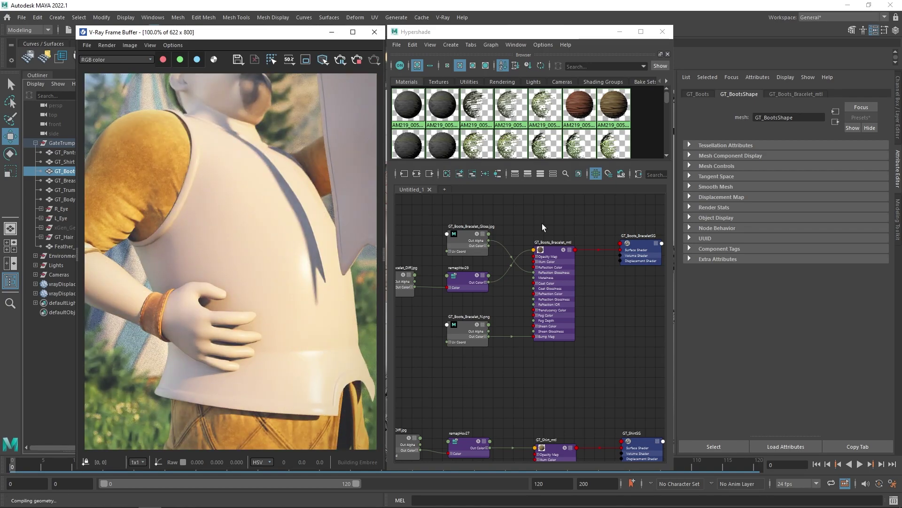
- Create a VRayMtl node in an empty area of the graph and assign it to the GT_BreastPlate mesh
middle_click_drag(577, 222, 404, 256, "alt")
middle_click_drag(572, 245, 445, 296, "alt")
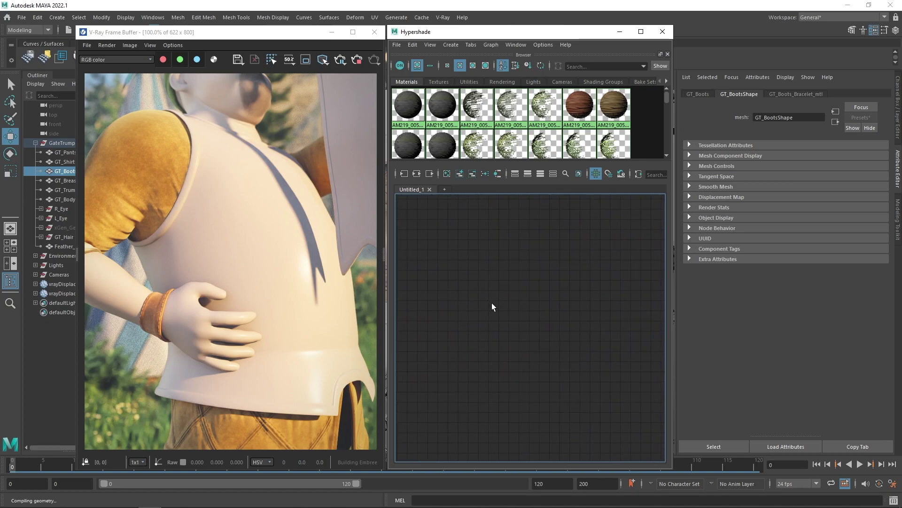
left_click(538, 281)
key("Tab")
type("vraymt")
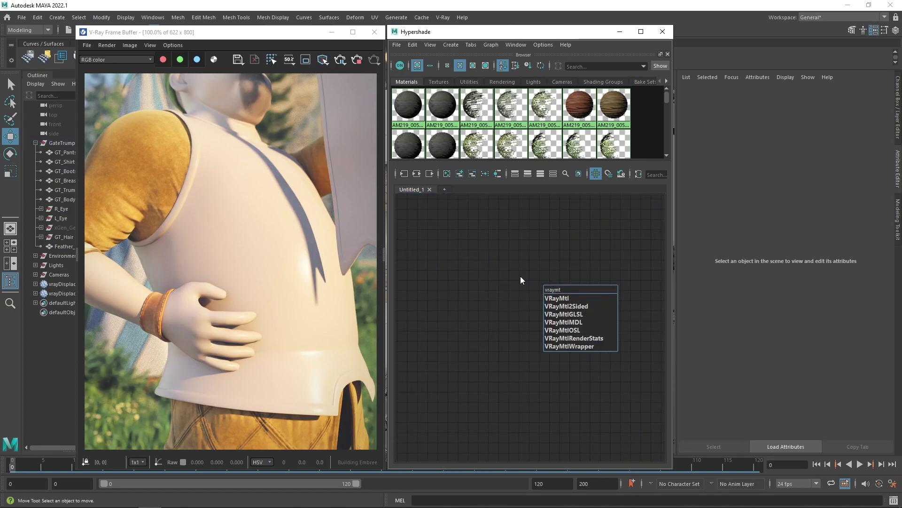
key("Return")
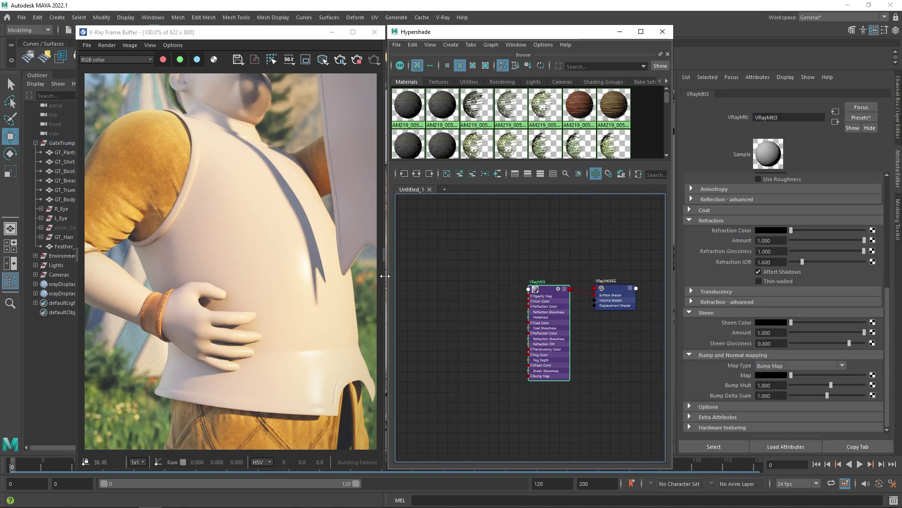
left_click(61, 181)
right_click_drag(540, 285, 540, 266)
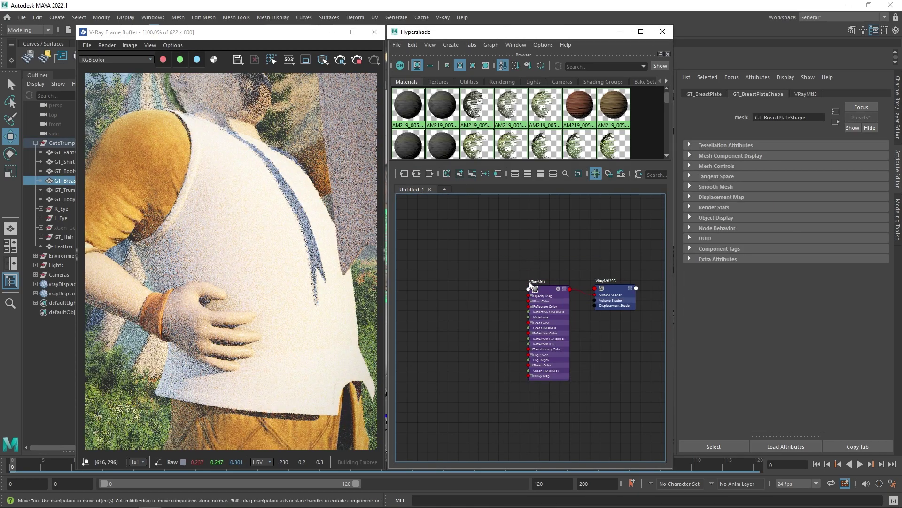
- Enable Use Roughness on the breastplate material and set its Metalness to 1
left_click(546, 289)
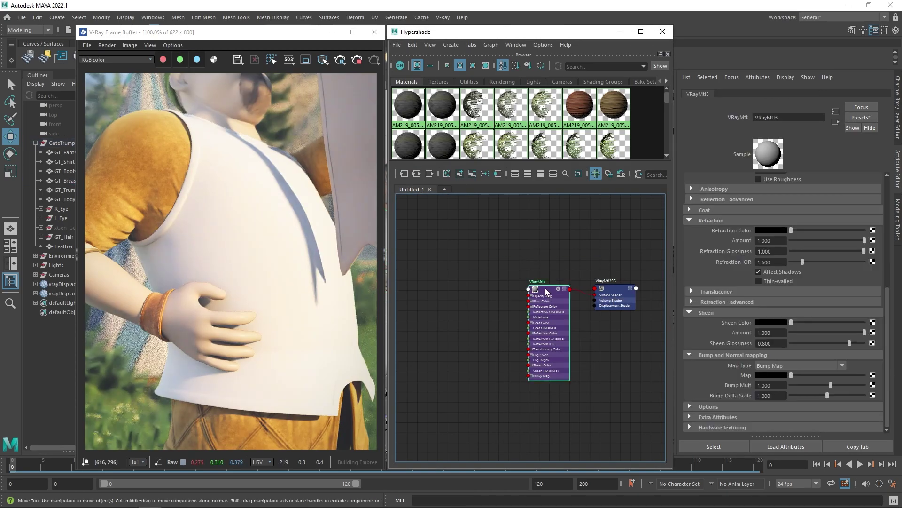
left_click_drag(887, 308, 888, 197)
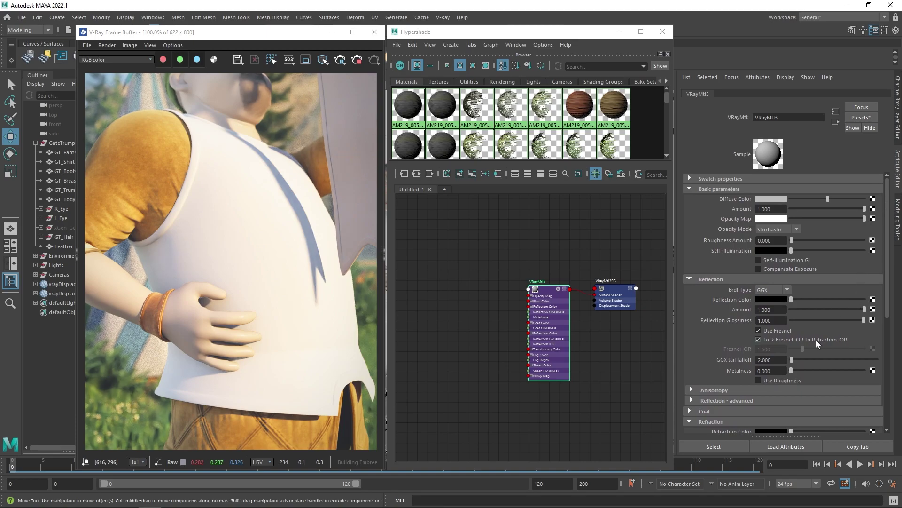
left_click(758, 380)
left_click_drag(800, 371, 864, 370)
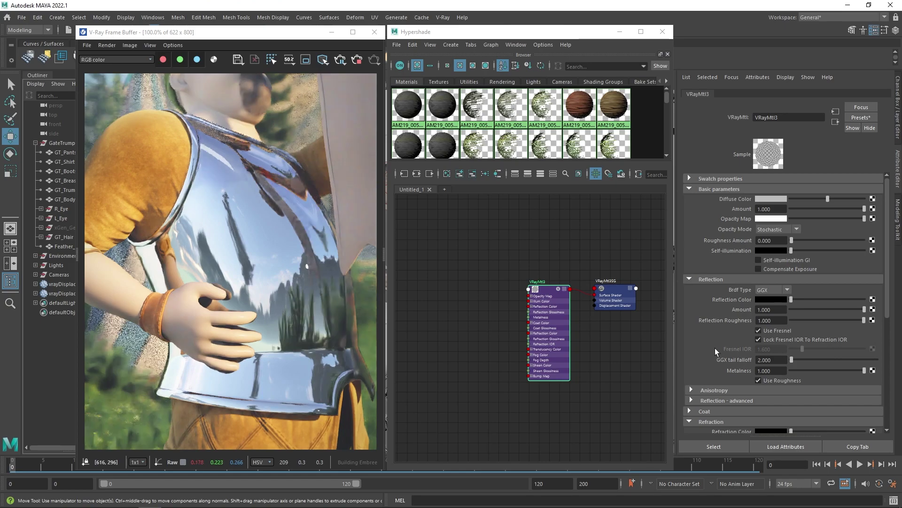
- Test a warm golden Diffuse Color on the breastplate material and return it to a neutral light grey with saturation 0
left_click_drag(817, 197, 819, 199)
left_click(779, 197)
left_click(774, 200)
left_click_drag(745, 235, 793, 250)
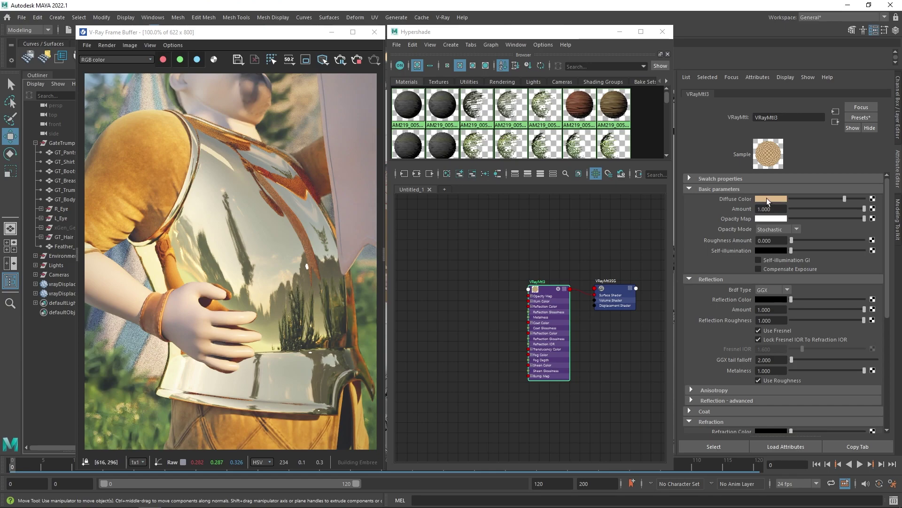
left_click(768, 198)
left_click_drag(767, 234, 718, 238)
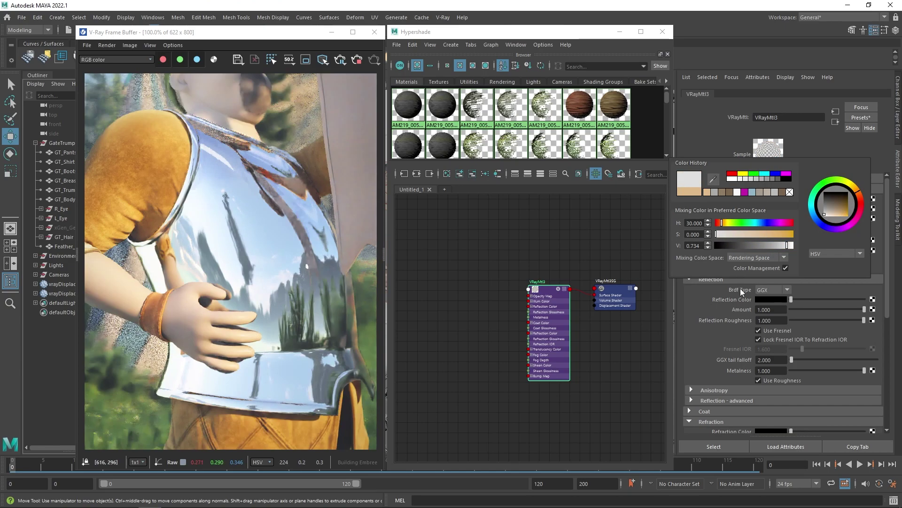
- Create a file texture node beside the breastplate material, deleting the wrongly added node
left_click(470, 288)
key("Tab")
type("f")
left_click(497, 321)
left_click(472, 303)
key("Delete")
left_click_drag(543, 298, 482, 279)
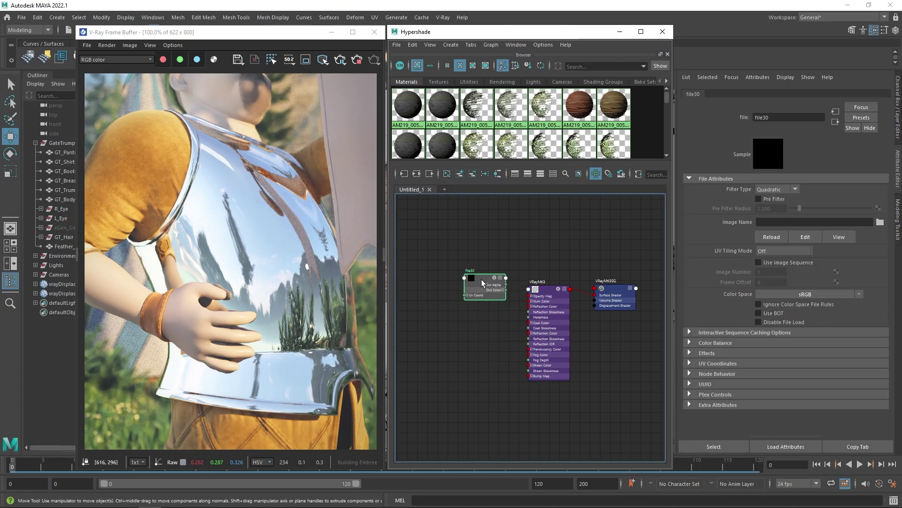
- Load GT_Armor_Diff.jpg from the Assets/Trumpeter folder into the new file texture node
left_click(881, 222)
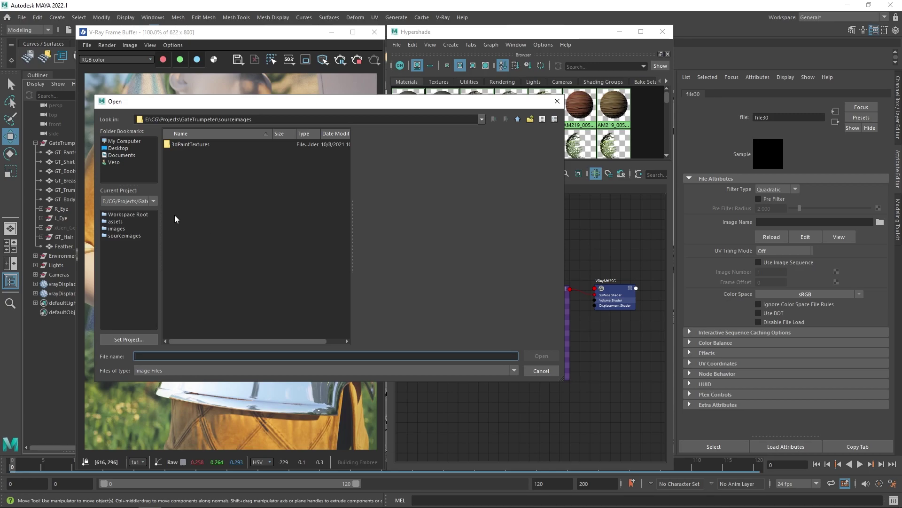
left_click(147, 215)
double_click(180, 154)
double_click(184, 177)
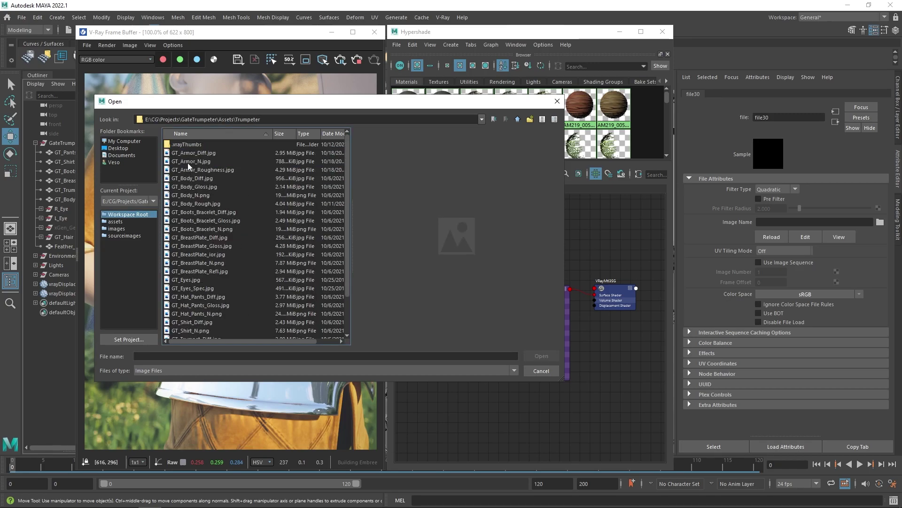
left_click(198, 153)
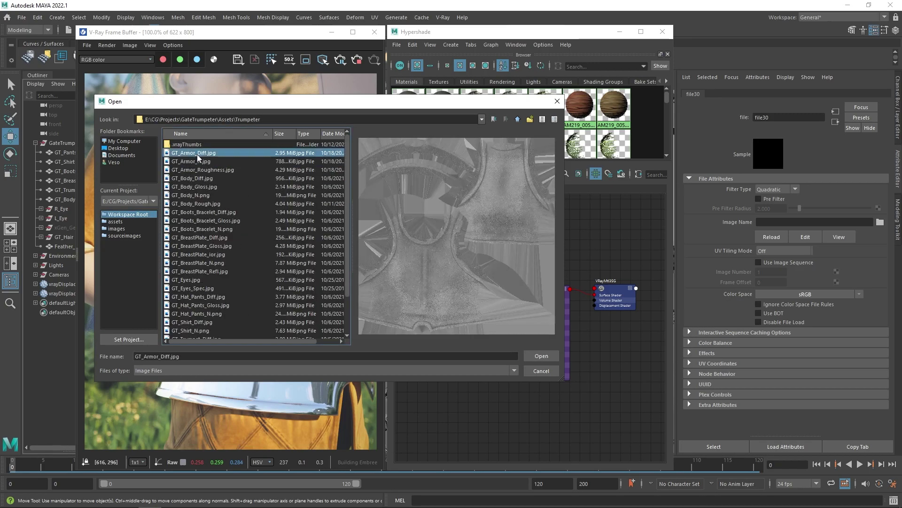
left_click(540, 355)
left_click_drag(477, 275, 473, 272)
- Duplicate the diffuse file node below it, load GT_Armor_Roughness.jpg into the copy and set its Color Space to Raw
key("ctrl+d")
left_click_drag(484, 414, 476, 309)
left_click(880, 222)
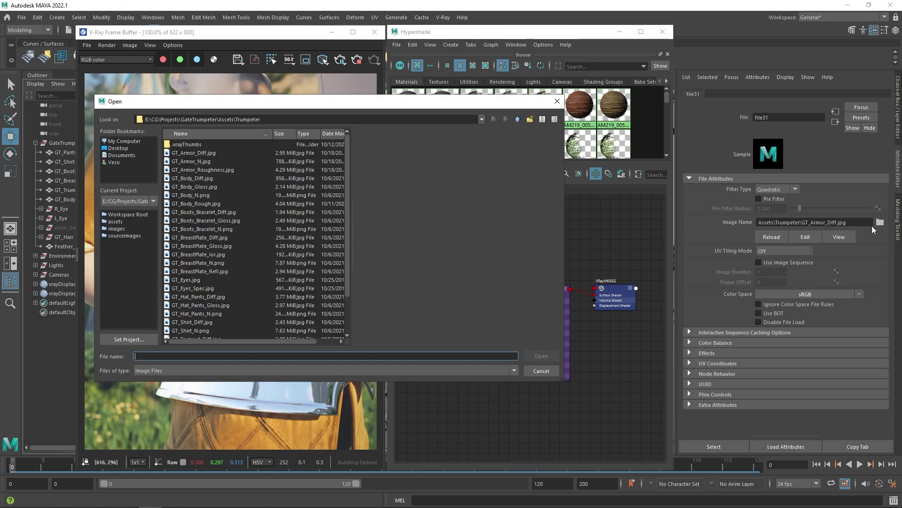
left_click(207, 170)
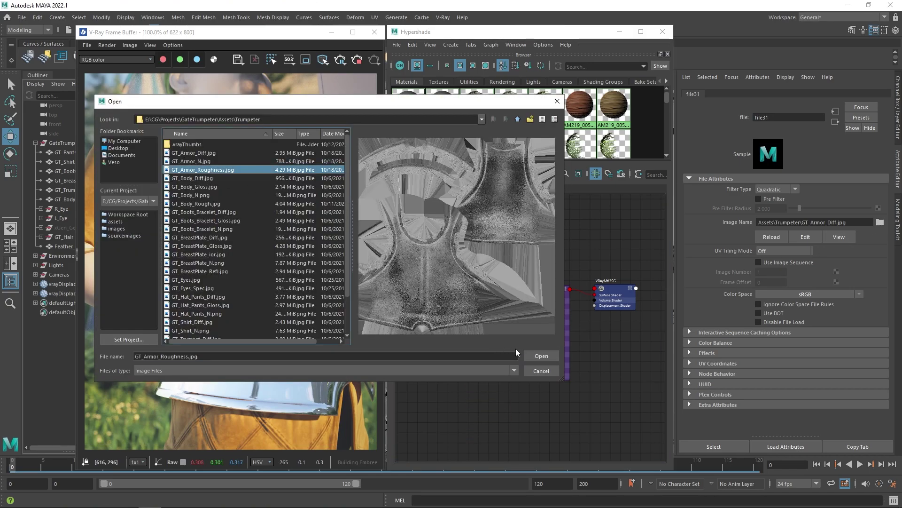
left_click(540, 356)
left_click(805, 293)
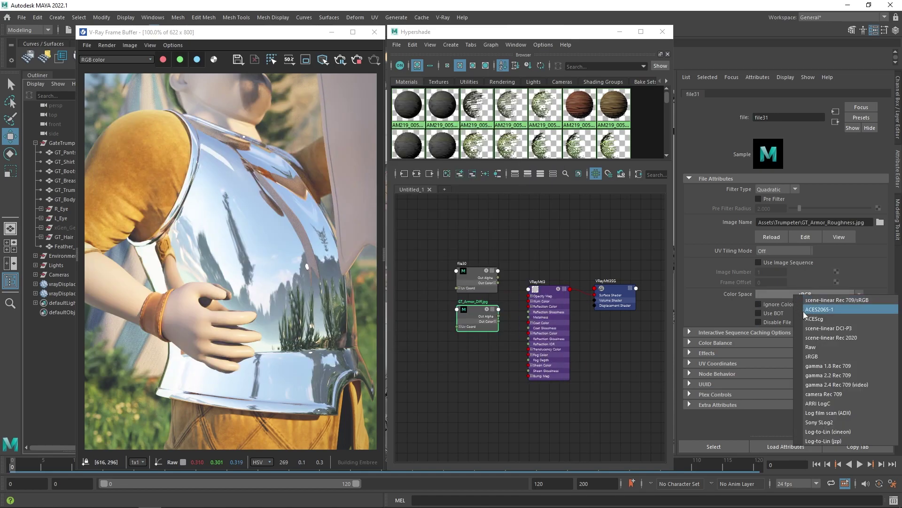
left_click(817, 348)
- Duplicate the roughness file node below it, load GT_Armor_N.jpg into the copy and set its Color Space to Raw
key("ctrl+d")
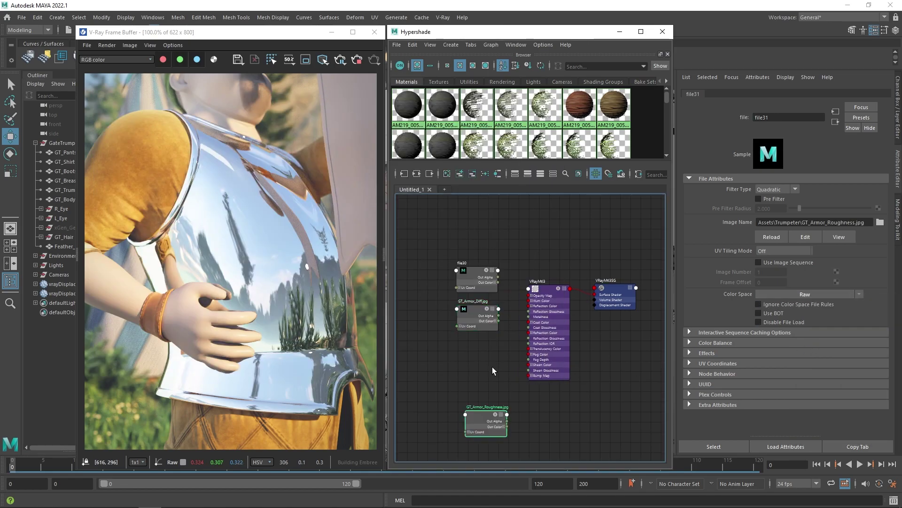
left_click_drag(485, 412, 477, 347)
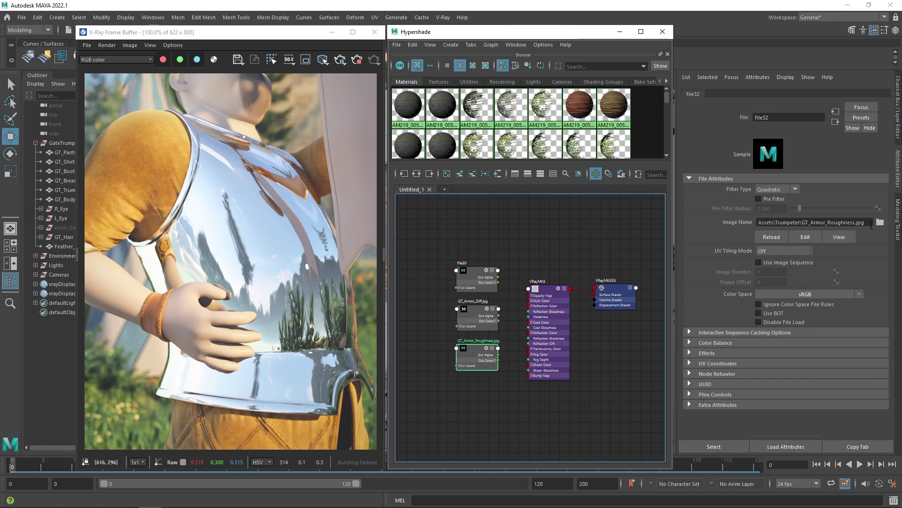
left_click(880, 222)
left_click(200, 161)
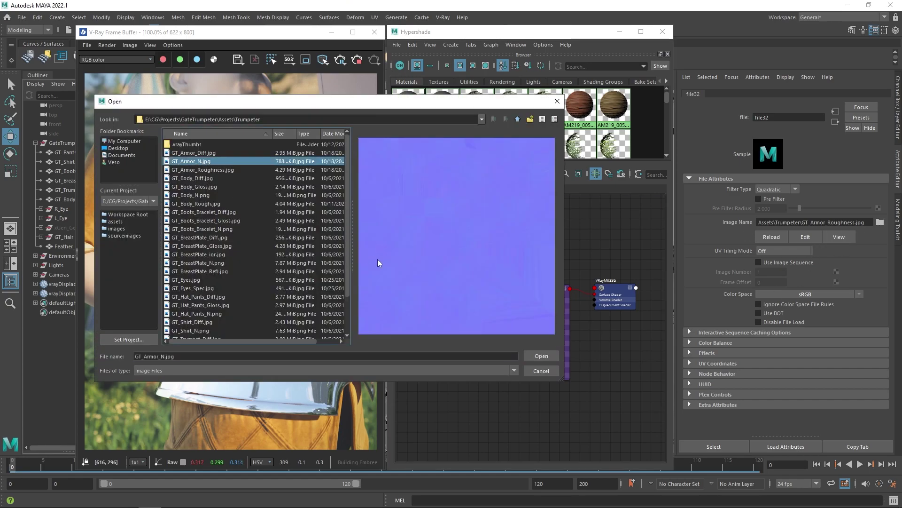
left_click(541, 356)
left_click(805, 293)
left_click(808, 345)
- Set the breastplate material's bump Map Type to Normal map in tangent space and connect the GT_Armor_N texture to its Map
left_click(547, 290)
left_click_drag(890, 310, 900, 416)
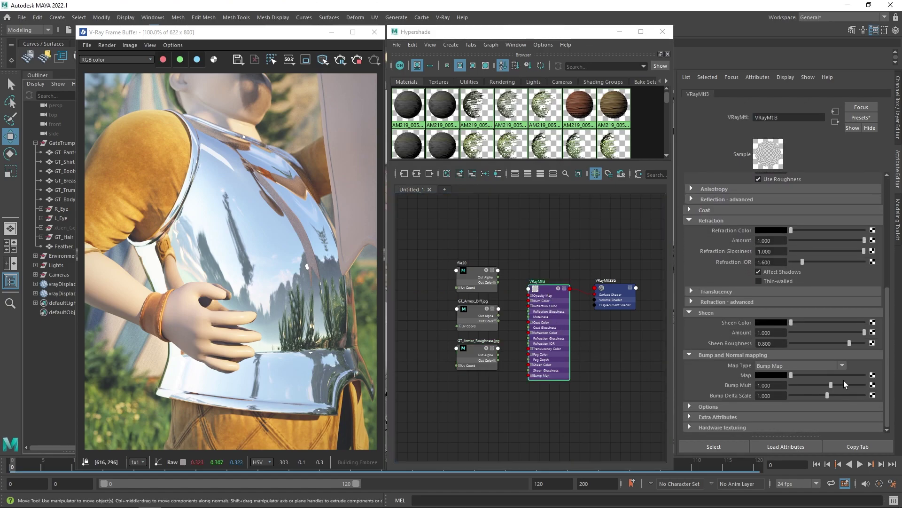
left_click(808, 364)
left_click(808, 382)
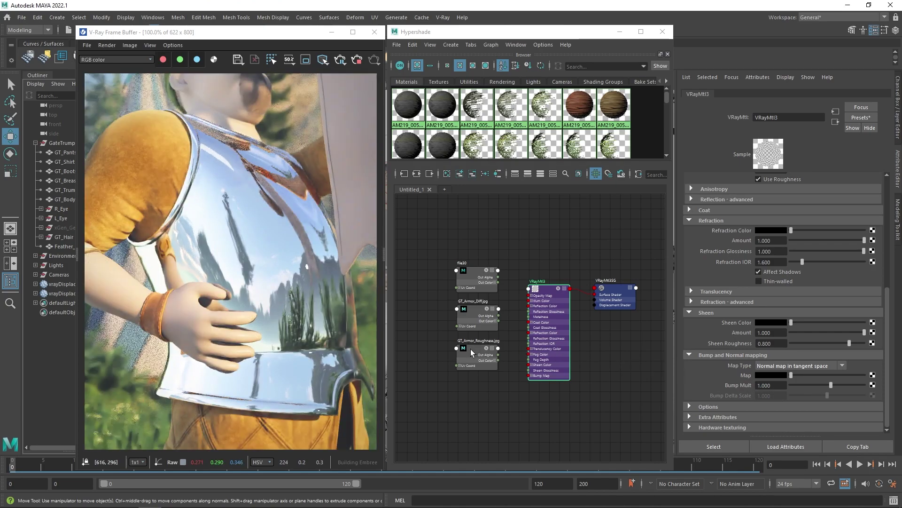
middle_click_drag(712, 382, 748, 376)
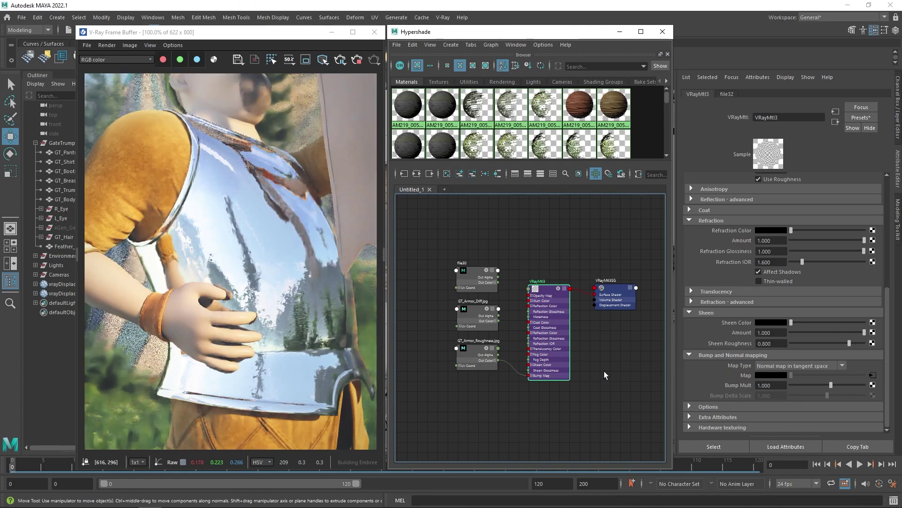
- Connect the armor roughness texture to Reflection Roughness and the diffuse texture to Diffuse Color, with Reflection Color set to white
left_click_drag(894, 355, 891, 249)
middle_click_drag(478, 314, 739, 309)
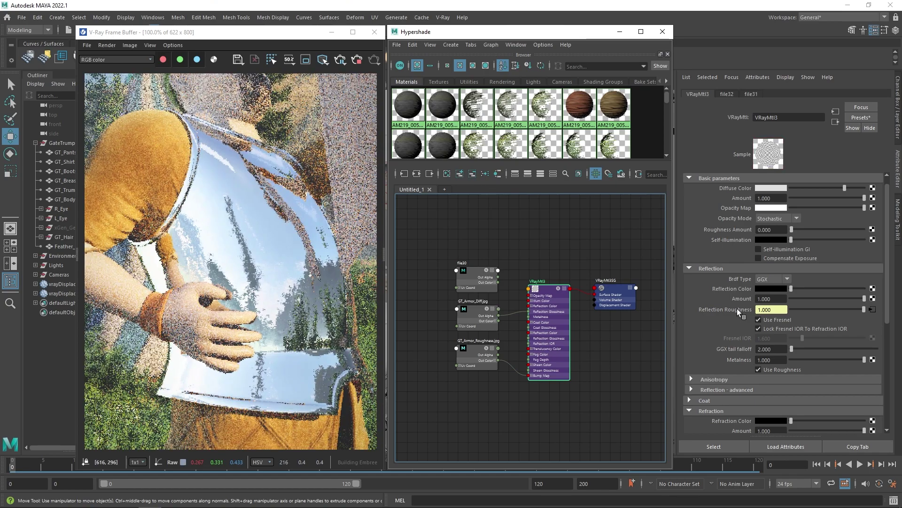
left_click_drag(836, 289, 866, 289)
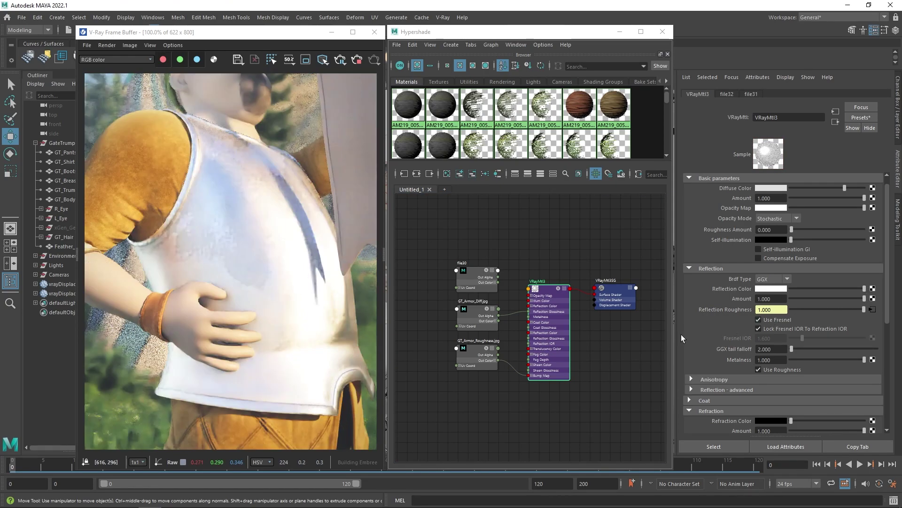
middle_click_drag(480, 278, 735, 187)
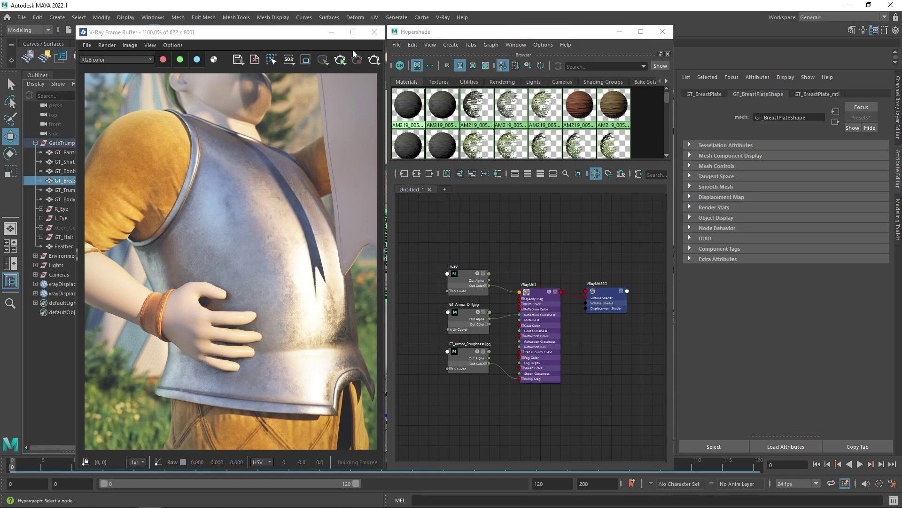
- Start an interactive render from the FullSize camera and assign the existing GT_Trumpet_Flag_mtl to the GT_Trumpet mesh
left_click(342, 63)
left_click(349, 92)
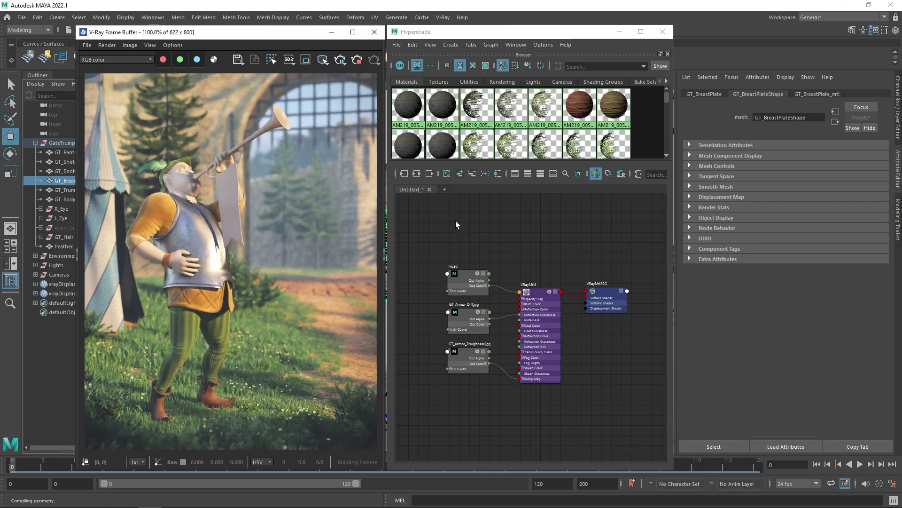
middle_click_drag(462, 227, 660, 395, "alt")
middle_click_drag(518, 358, 648, 359, "alt")
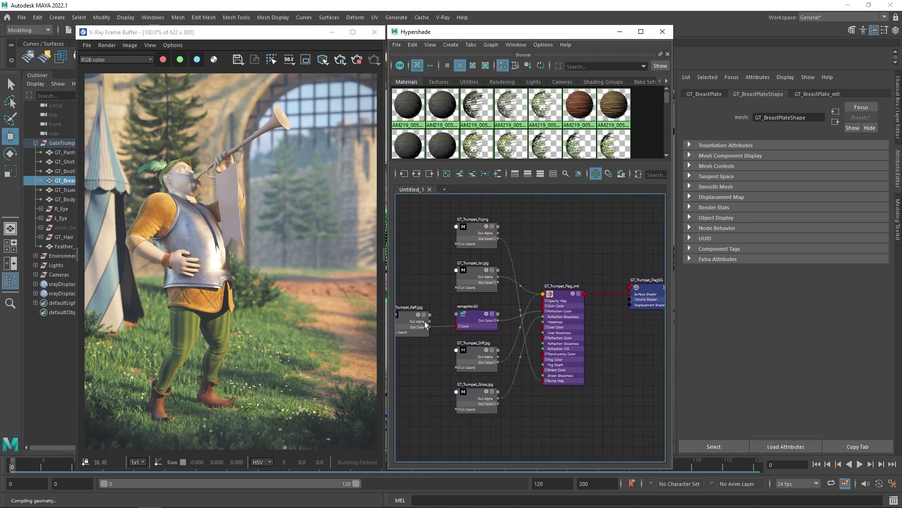
left_click(59, 191)
right_click(563, 292)
right_click_drag(564, 295, 554, 248)
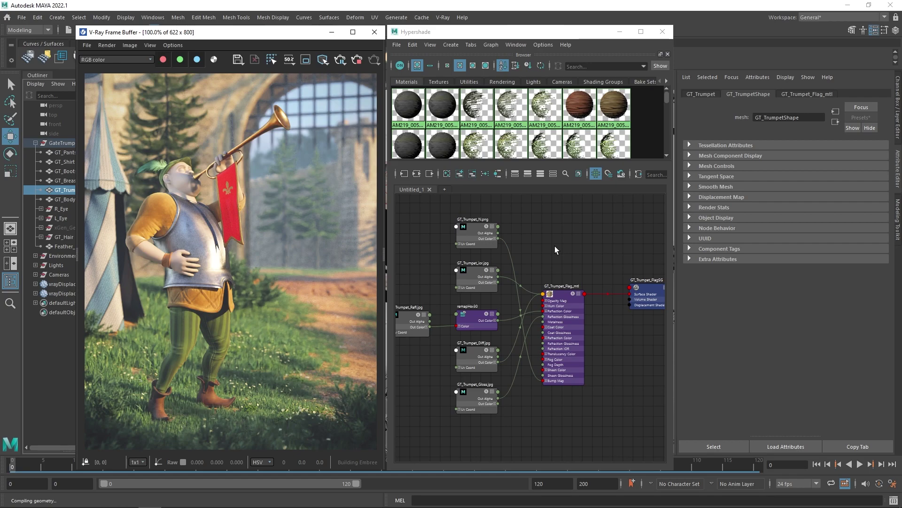
- Stop the full-size render and start an interactive render from the Face camera, leaving an empty graph area in view
middle_click_drag(576, 249, 427, 250, "alt")
scroll(589, 264, "down", 2)
middle_click_drag(590, 263, 512, 337, "alt")
left_click(356, 59)
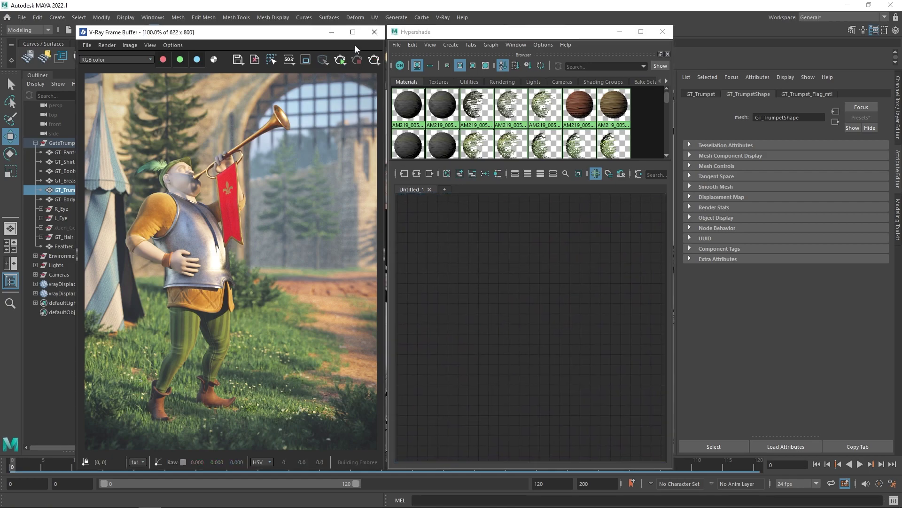
left_click(341, 60)
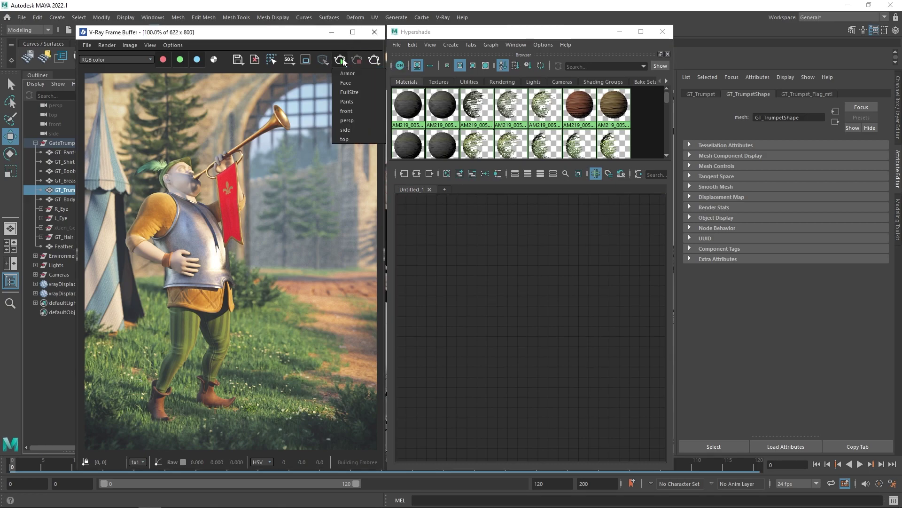
left_click(347, 73)
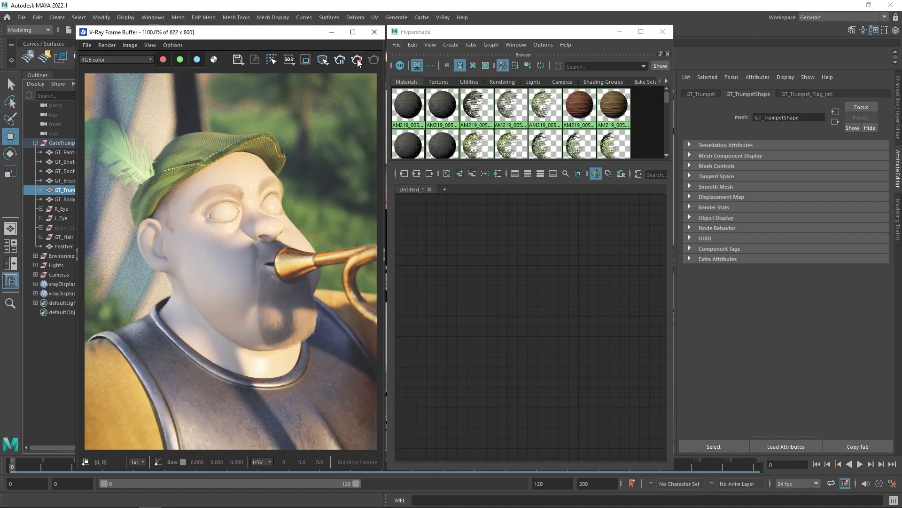
- Isolate the Outer_R_Eye mesh from the R_Eye group in the viewport and examine its shape up close
left_click(332, 32)
left_click(620, 31)
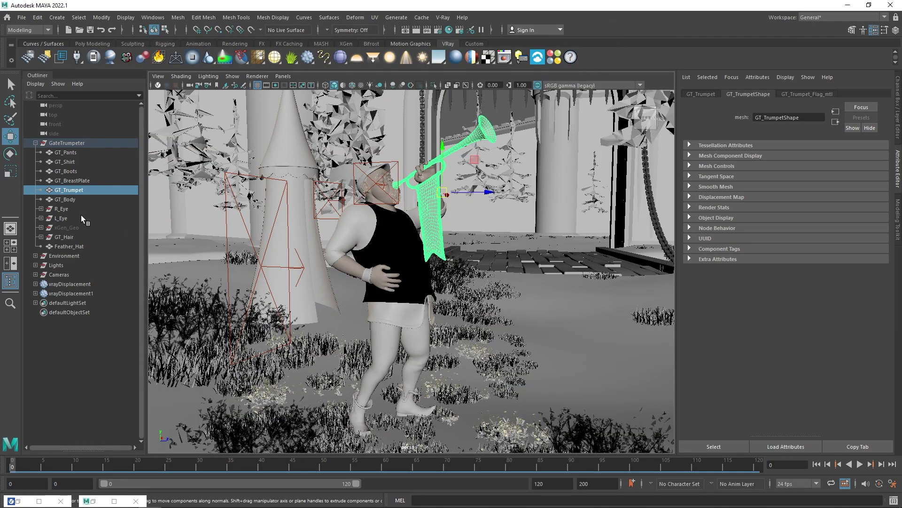
left_click(41, 209)
left_click(88, 228)
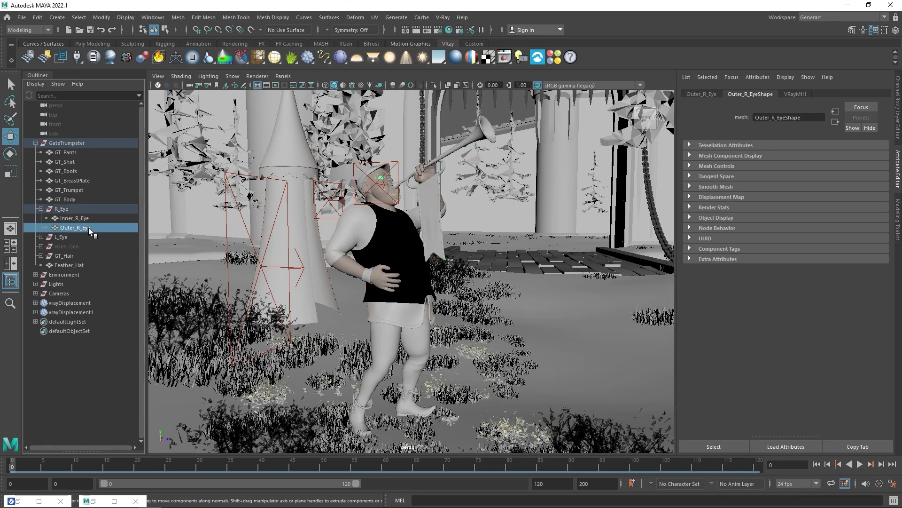
left_click(433, 86)
key("f")
left_click_drag(445, 290, 418, 297, "alt")
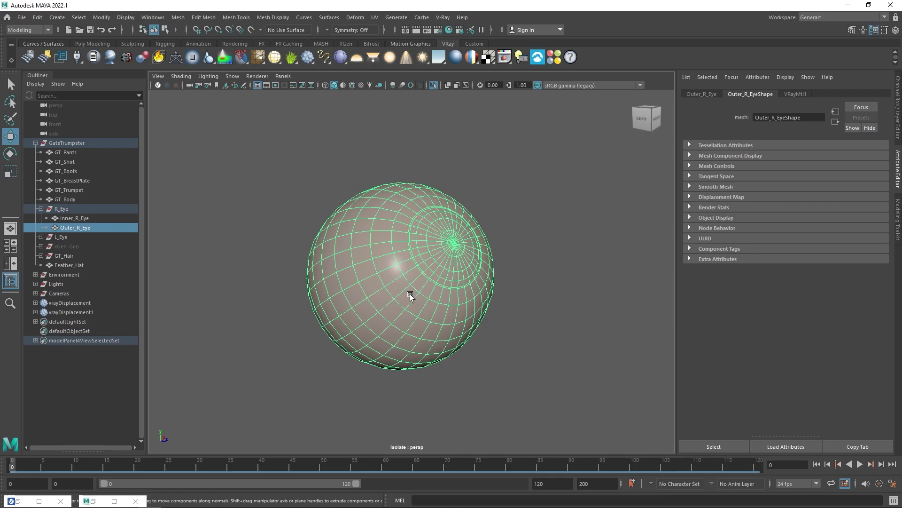
left_click_drag(355, 299, 339, 296, "alt")
- Exit isolation and temporarily hide Outer_R_Eye to examine the inner eye geometry beneath it, restoring its visibility
left_click(75, 218)
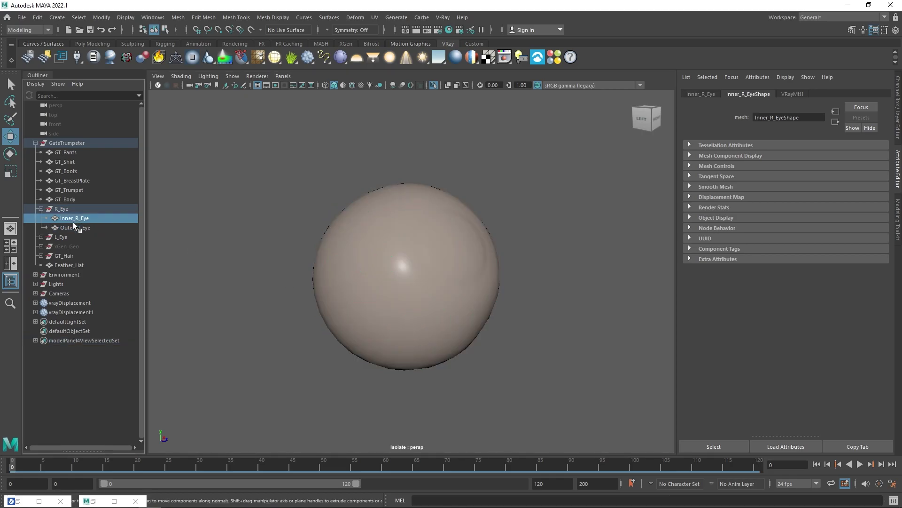
left_click(78, 228)
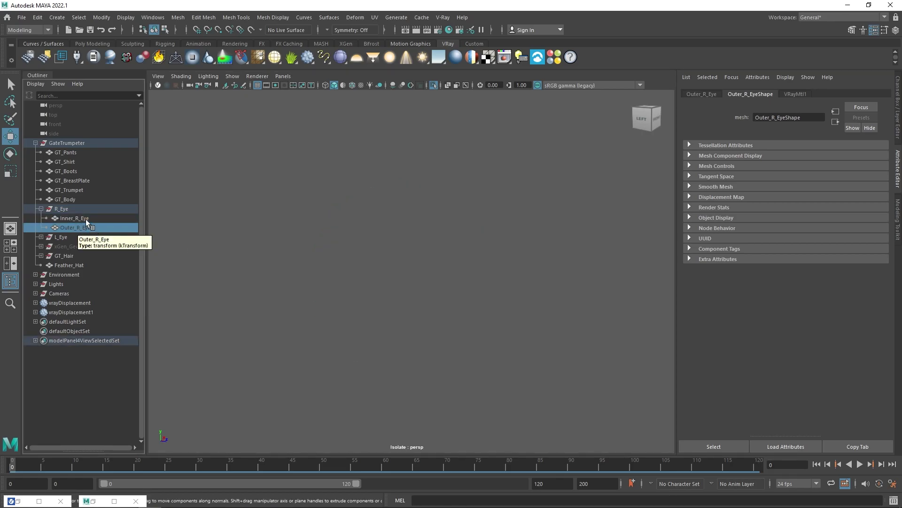
left_click(433, 85)
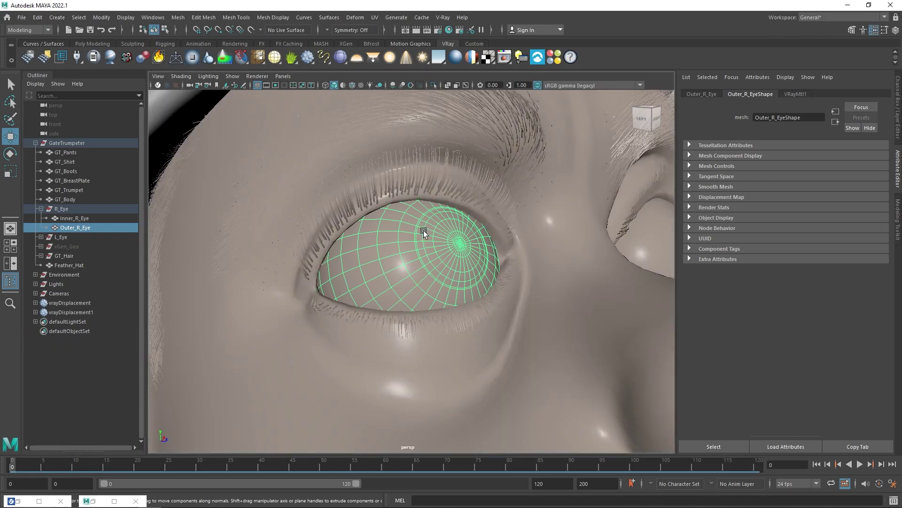
key("ctrl+h")
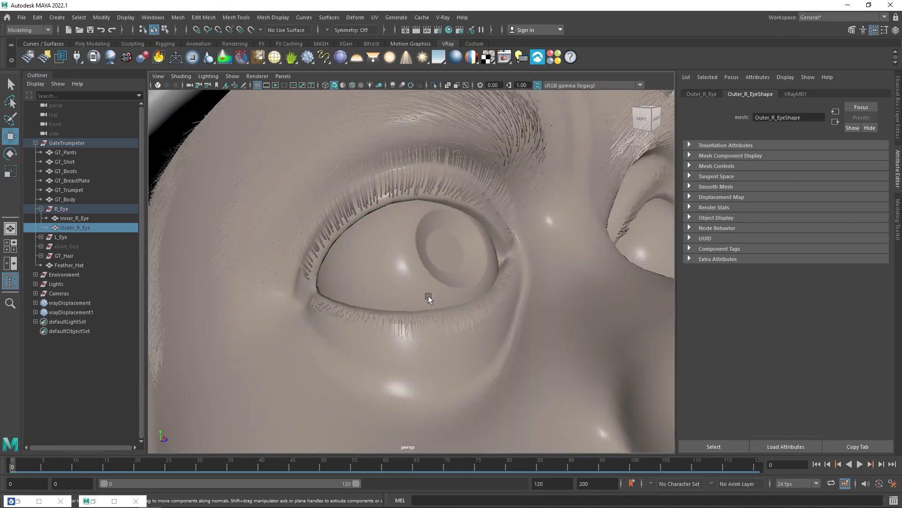
key("shift+h")
scroll(435, 320, "down", 6)
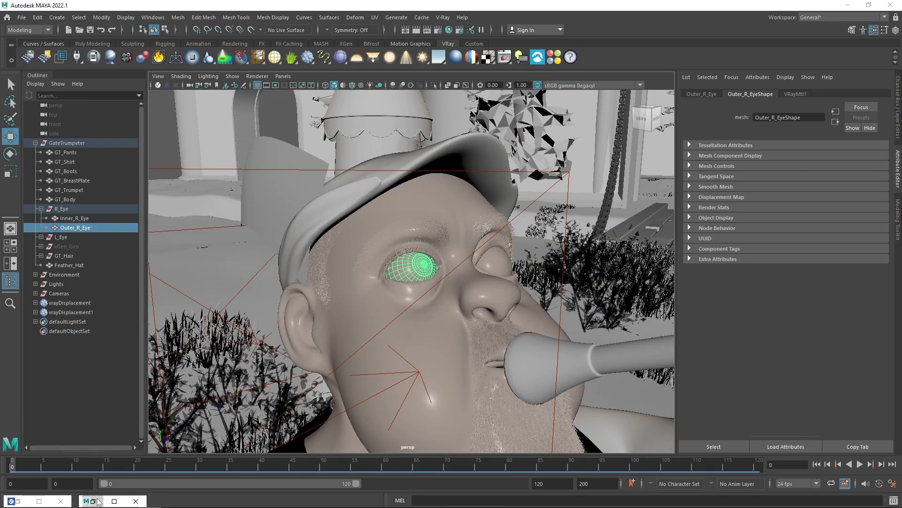
- Bring back the Hypershade and V-Ray Frame Buffer windows and create a VRayMtl node in the empty graph area
left_click(83, 501)
left_click(39, 501)
left_click(506, 287)
key("Tab")
type("vra")
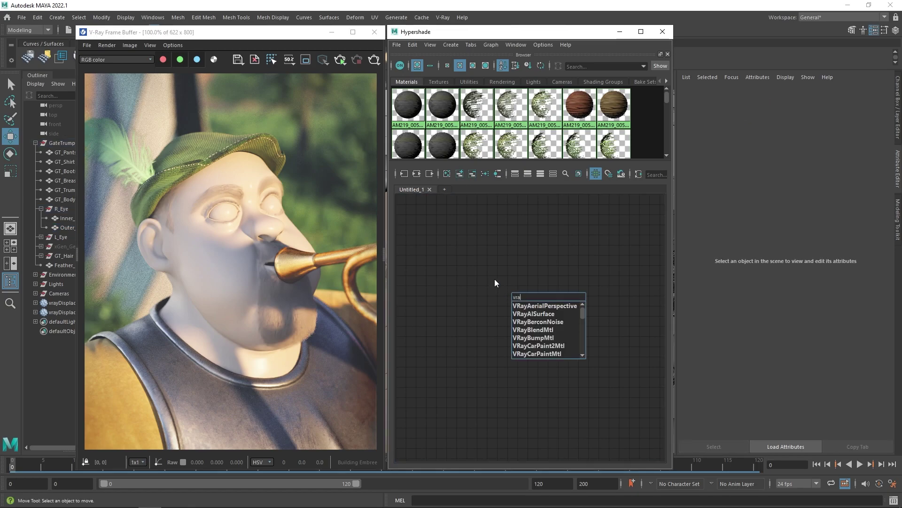
type("ymtl")
key("Return")
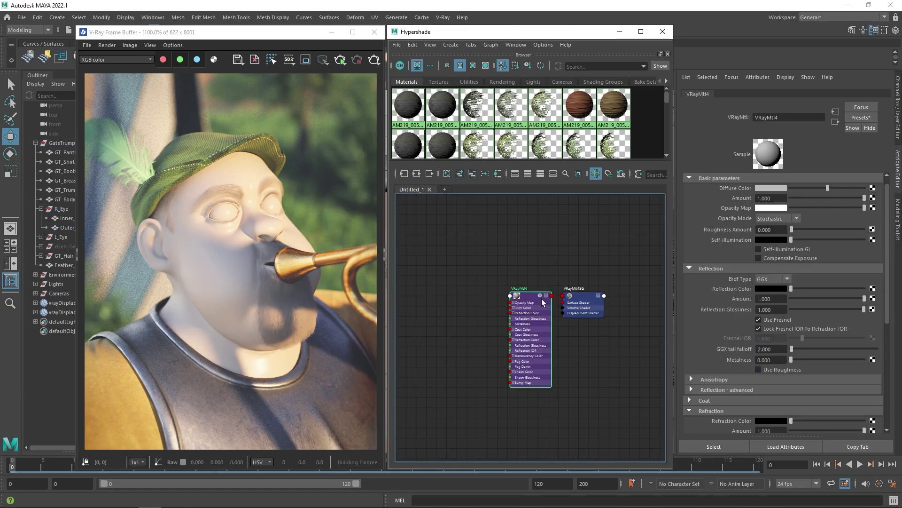
- Give the new eye material a black Diffuse Color, white Reflection and Refraction Colors, and a Reflection Glossiness of 0.954
left_click_drag(528, 298, 515, 300)
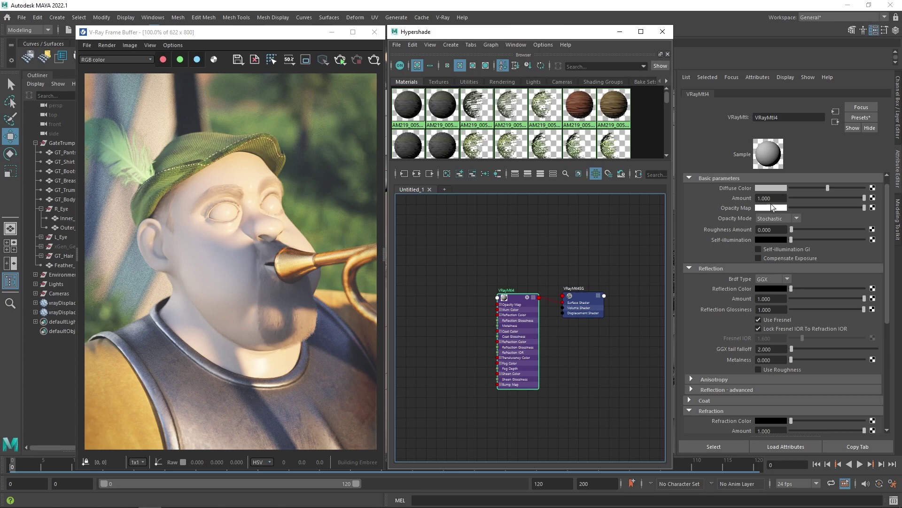
left_click_drag(828, 187, 791, 188)
left_click_drag(857, 288, 869, 308)
scroll(695, 344, "down", 4)
- Assign the refractive eye material to the outer meshes of both the R_Eye and L_Eye groups
left_click(41, 237)
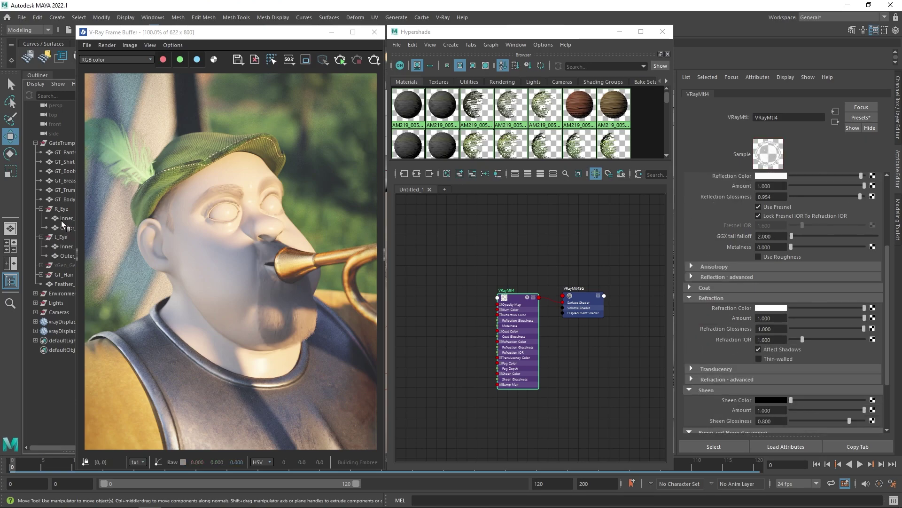
left_click(66, 227)
left_click(64, 255, "ctrl")
right_click_drag(512, 295, 508, 300)
- Create a VRayBlendMtl node in the empty graph area above the refractive eye material
middle_click_drag(566, 356, 558, 401, "alt")
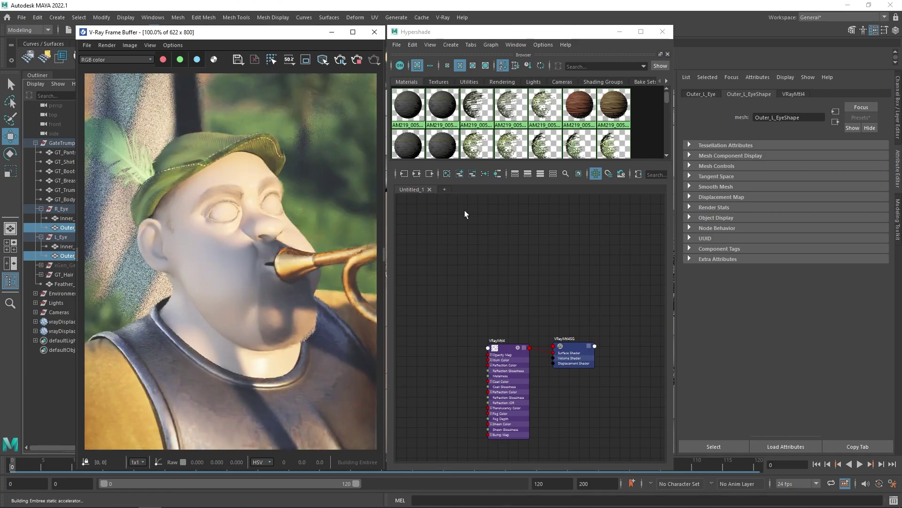
middle_click_drag(510, 302, 511, 318, "alt")
left_click(502, 270)
key("Tab")
type("v")
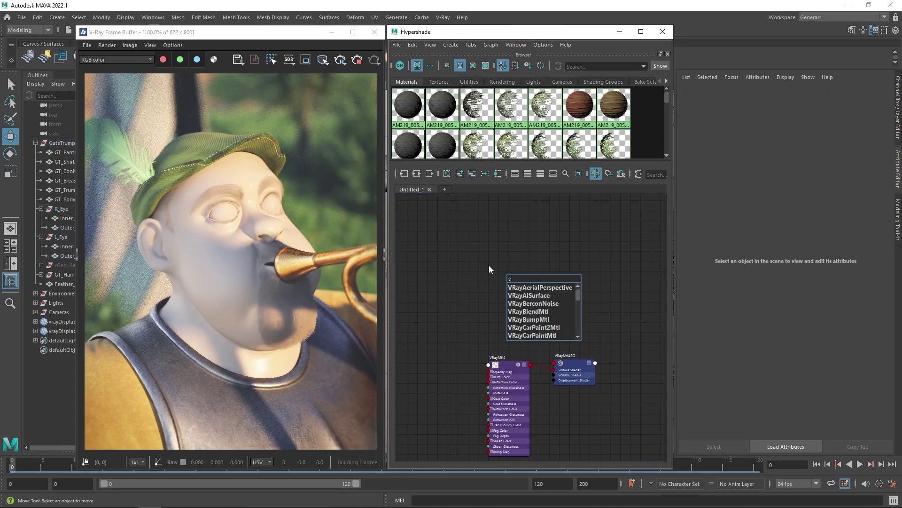
type("ray")
left_click(517, 311)
middle_click_drag(563, 255, 579, 328, "alt")
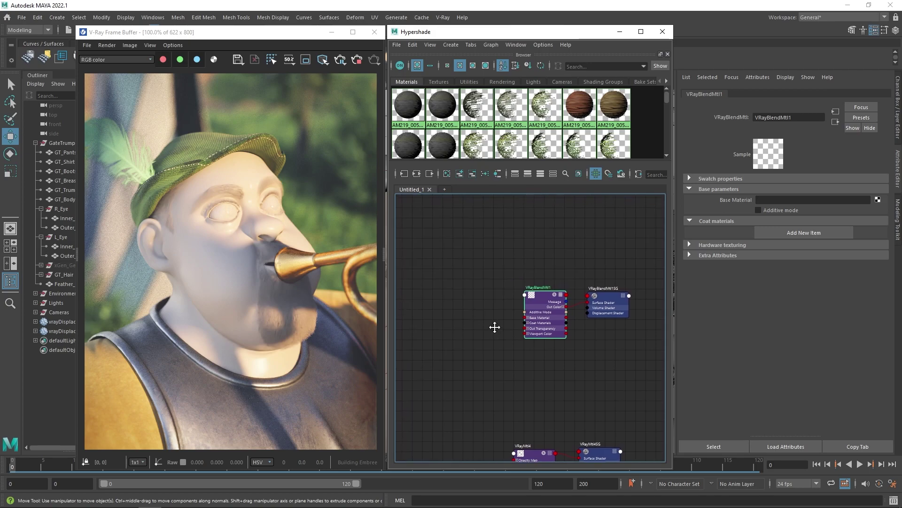
- Create a VRayFastSSS2 material beside the blend material and delete its separate shading group node
left_click(455, 284)
key("Tab")
type("vrayfa")
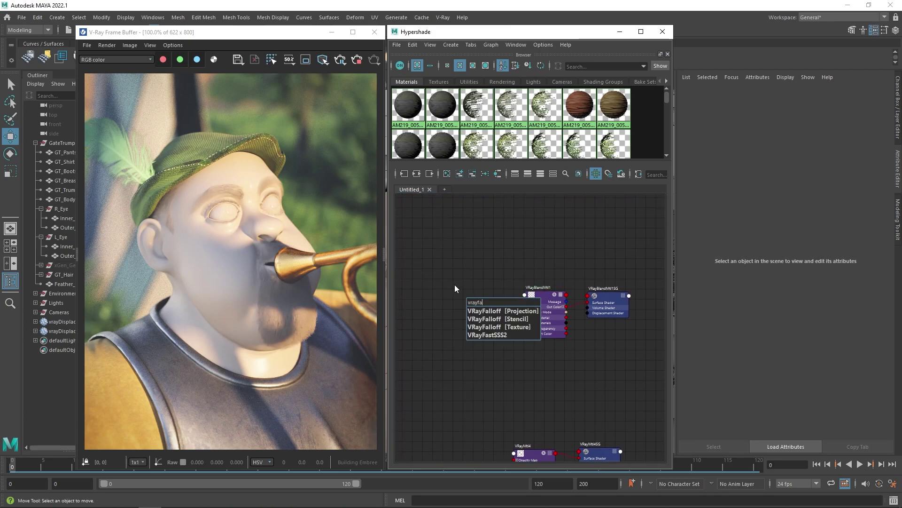
left_click(489, 337)
left_click_drag(483, 318, 464, 289)
left_click_drag(537, 307, 497, 343)
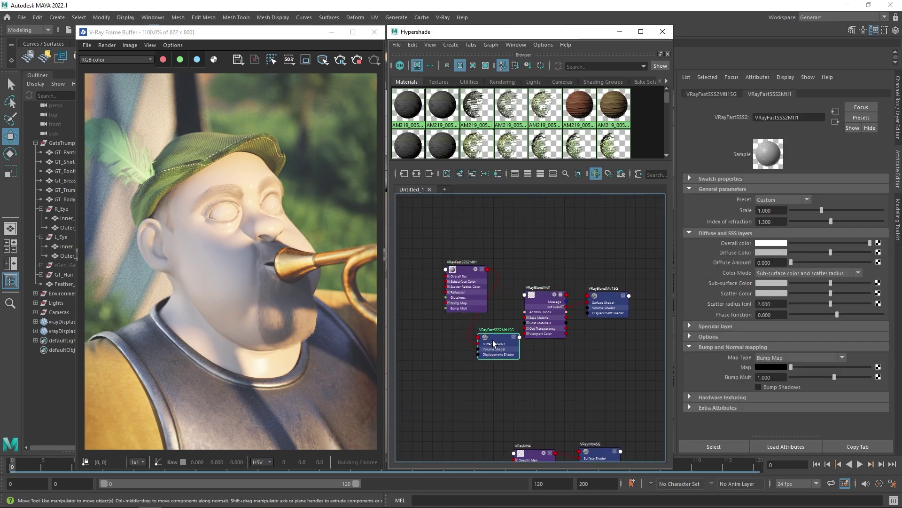
key("Delete")
- Connect the VRayFastSSS2 material as the Base Material of the VRayBlendMtl
left_click_drag(466, 272, 471, 278)
left_click(547, 295)
middle_click_drag(471, 278, 784, 200)
left_click_drag(471, 279, 476, 284)
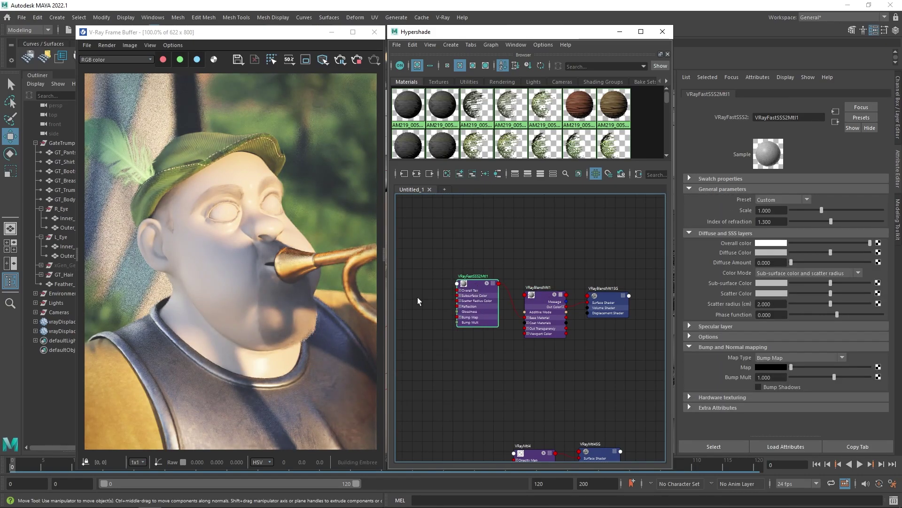
- Assign the VRayBlendMtl to the inner meshes of both the R_Eye and L_Eye groups
left_click(65, 219)
left_click(67, 246, "ctrl")
right_click_drag(547, 294, 545, 266)
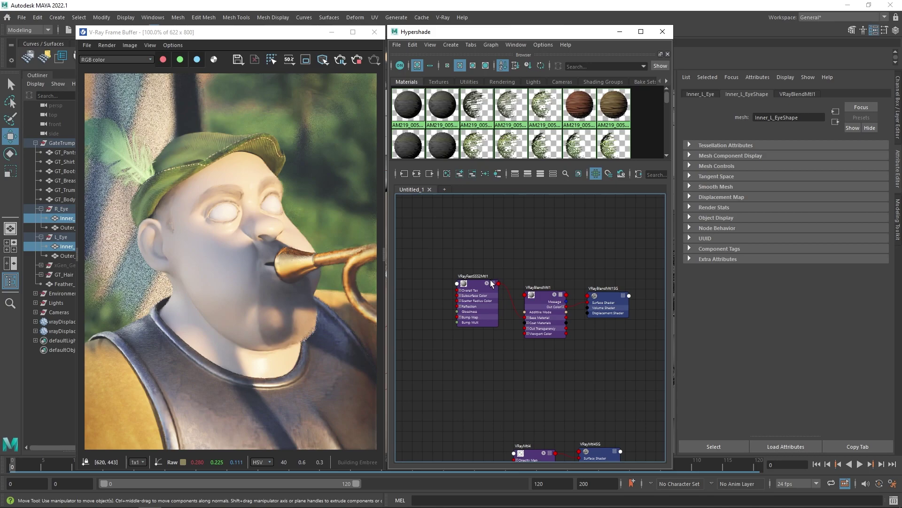
- Apply the Milk (skimmed) preset to the VRayFastSSS2 material
left_click(476, 287)
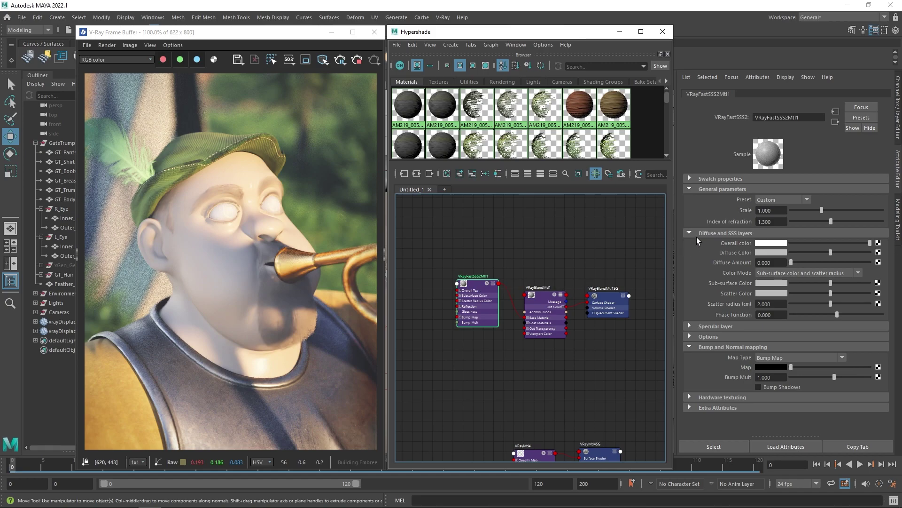
left_click(806, 201)
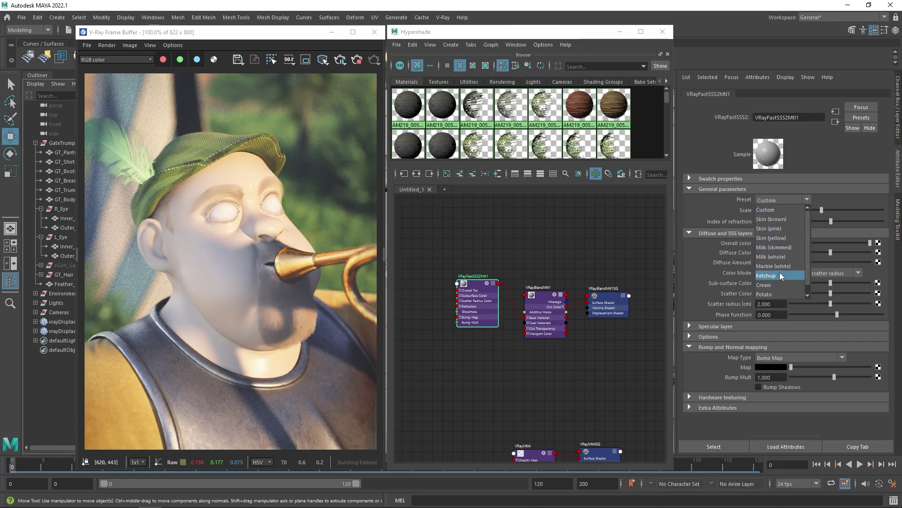
left_click(778, 247)
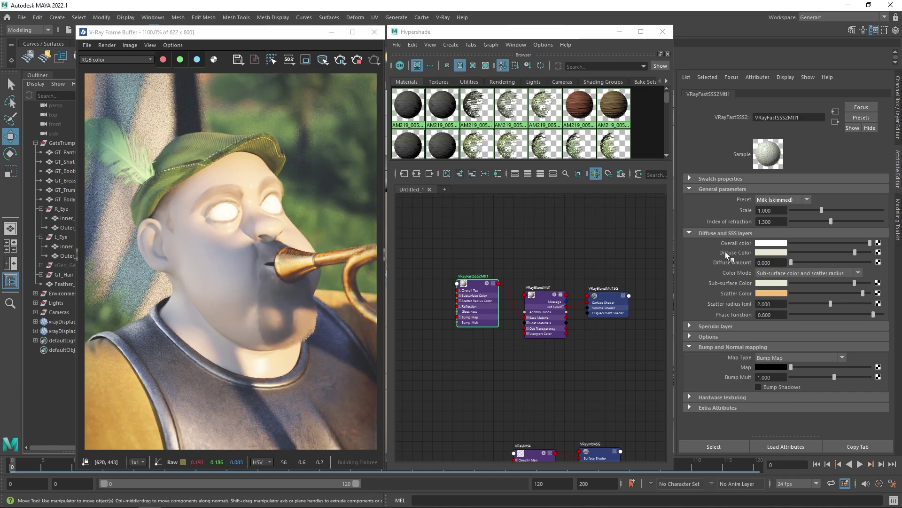
- Try a Scale of 5 on the VRayFastSSS2 material, returning it to 1
left_click(779, 210)
type("5")
key("Return")
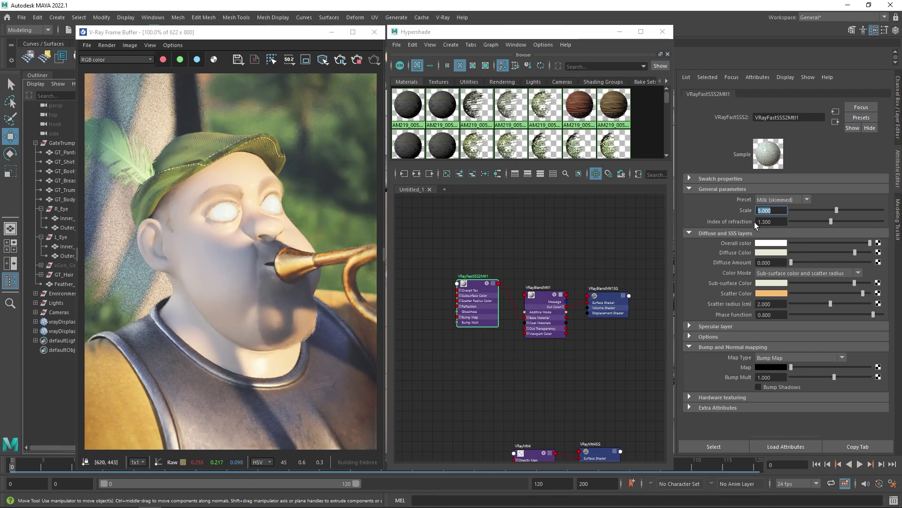
type("1")
key("Return")
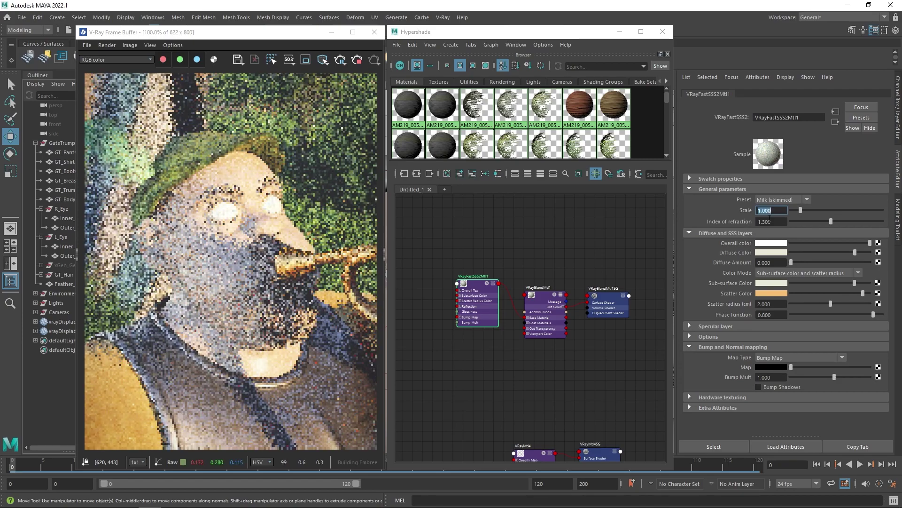
- Create a File texture node, delete its 2D placement node, and place the file node beside the VRayFastSSS2 material
middle_click_drag(491, 360, 516, 331, "alt")
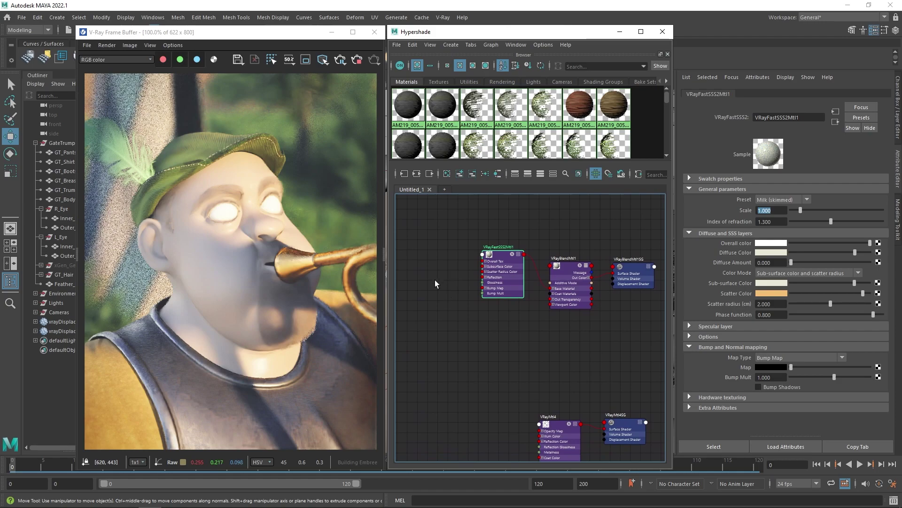
left_click(438, 296)
key("Tab")
type("file")
left_click(453, 328)
left_click(466, 317)
key("Delete")
left_click_drag(512, 312, 435, 259)
- Load GT_Eyes.jpg from the project's Assets/Trumpeter folder into the new file node
left_click(880, 222)
left_click(134, 214)
double_click(183, 154)
double_click(194, 181)
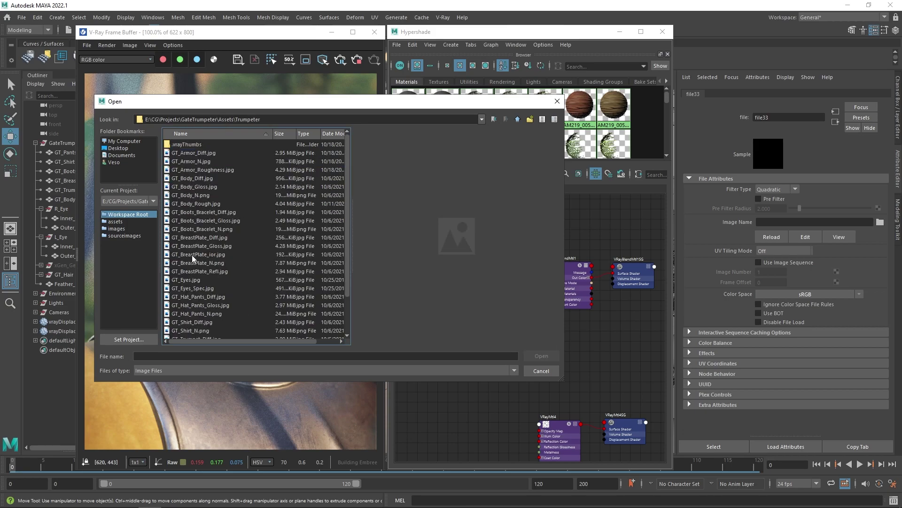
left_click(186, 280)
left_click(541, 355)
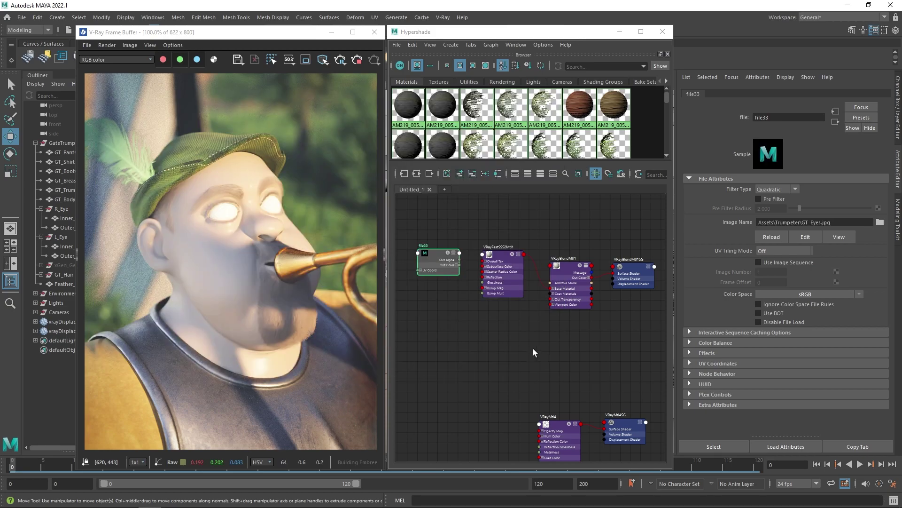
- Connect the eye texture to the VRayFastSSS2 Sub-surface Color, trying a Scale of 5 and settling on 2
left_click(502, 255)
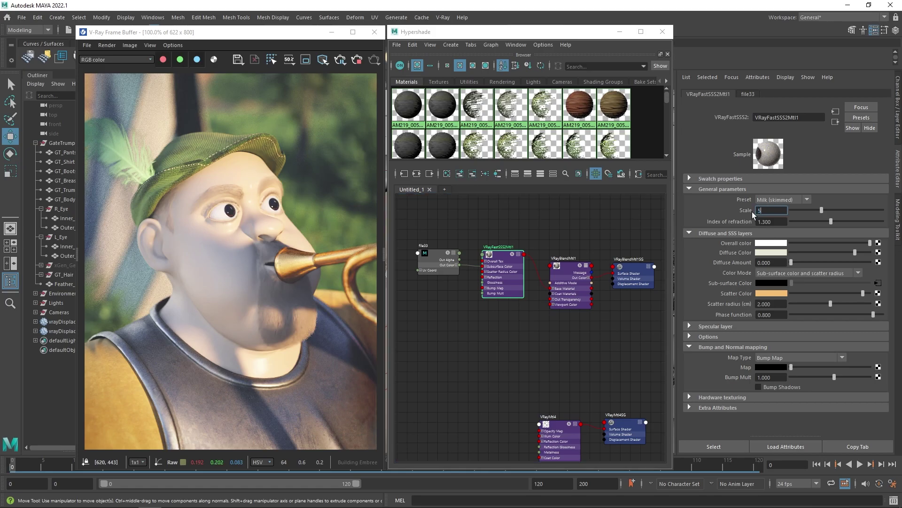
type("5")
key("Return")
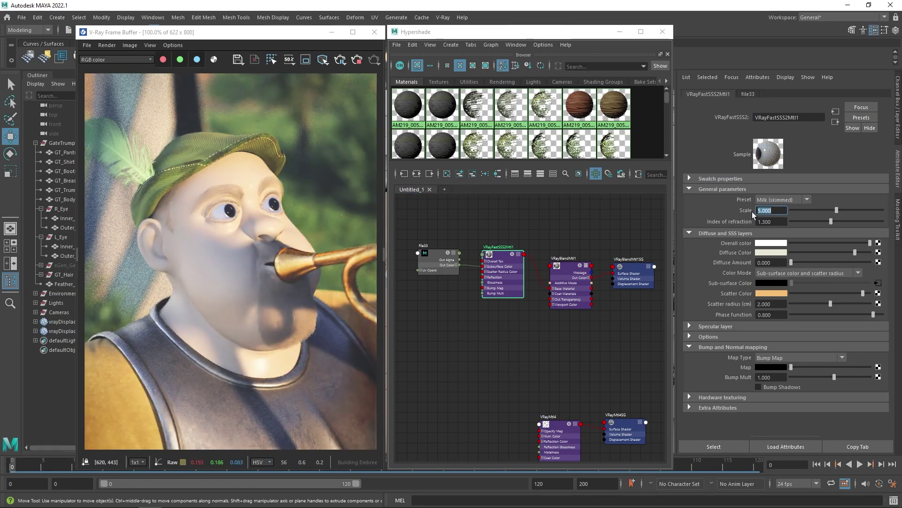
type("2")
key("Return")
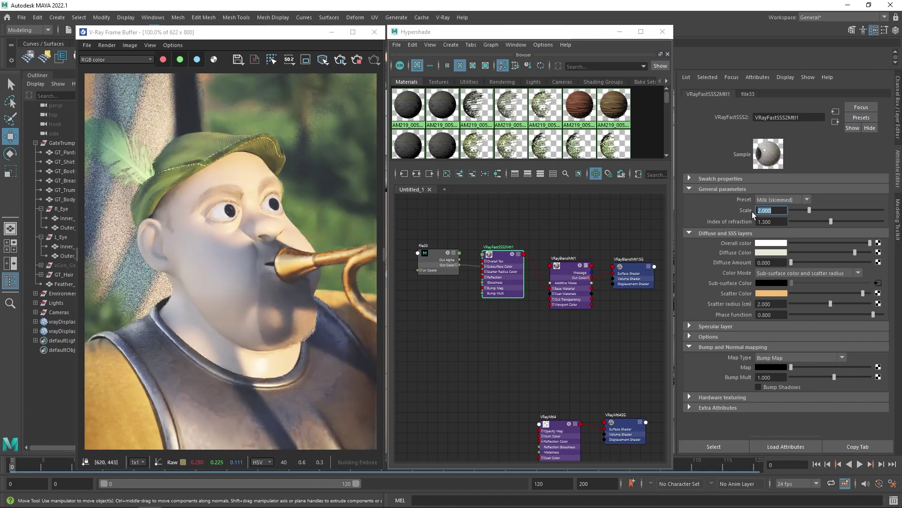
- Change the Scatter Color of the VRayFastSSS2 material to a pale blue
left_click(769, 293)
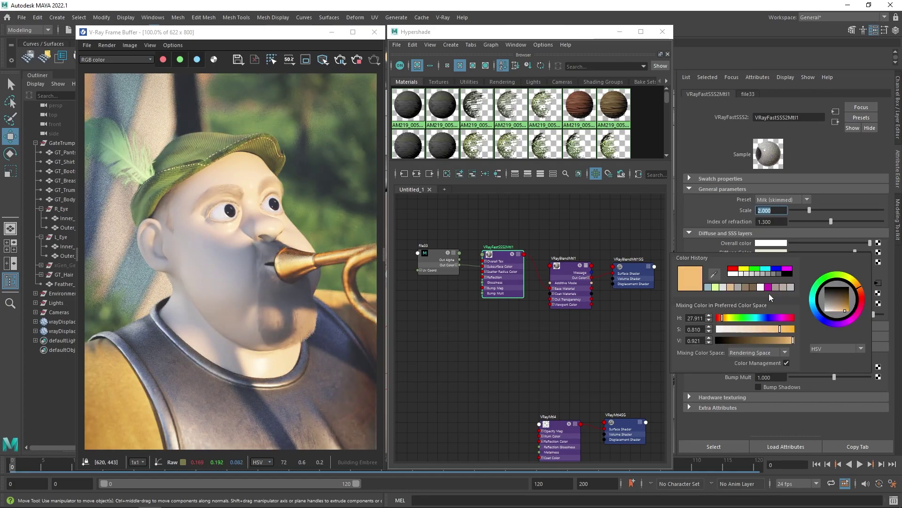
left_click(761, 318)
left_click_drag(763, 330, 751, 329)
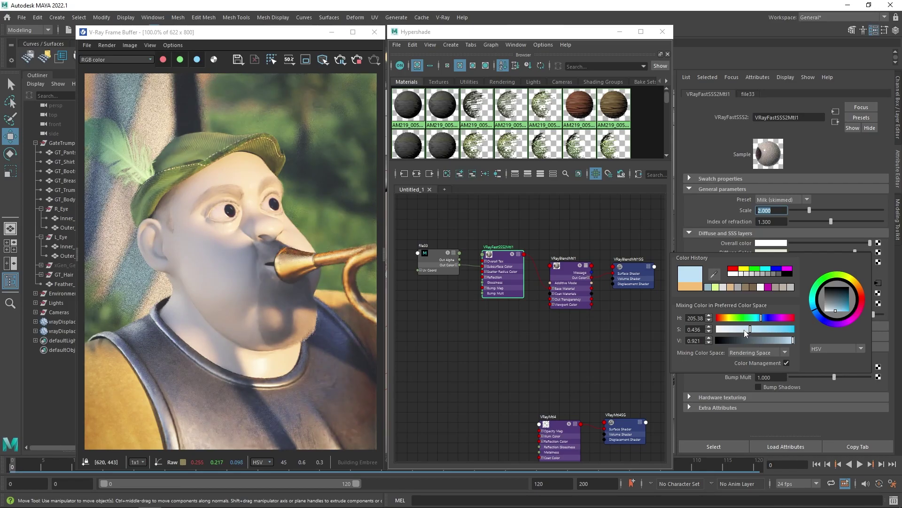
left_click(743, 329)
left_click(763, 319)
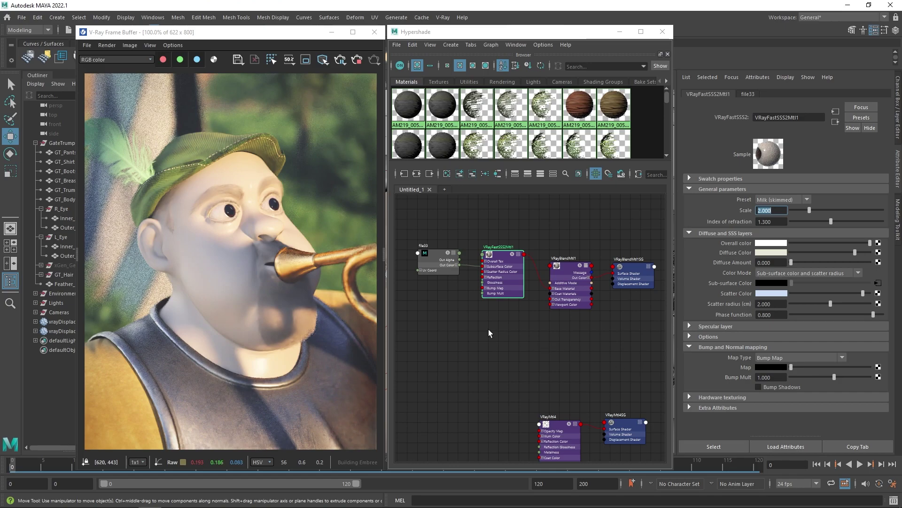
- Create a Remap HSV node in the graph above the eye texture's file node
middle_click_drag(469, 323, 489, 341, "alt")
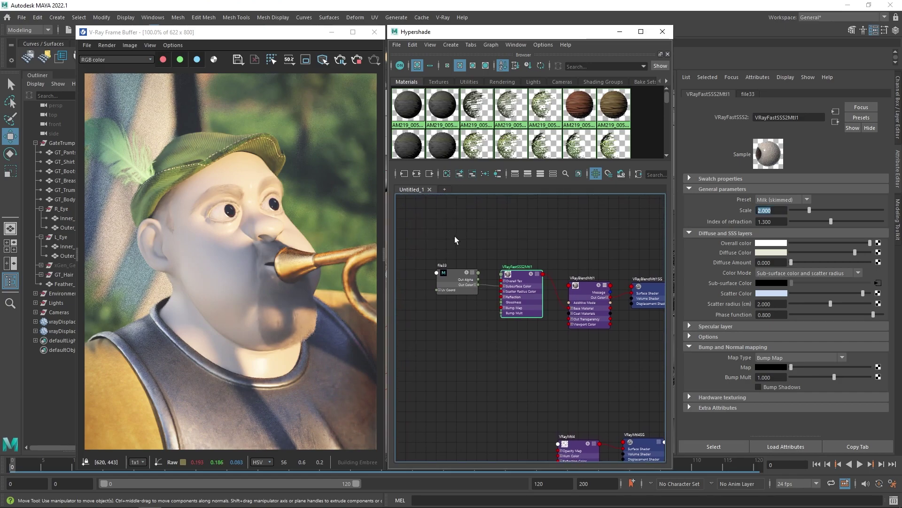
left_click(453, 238)
key("Tab")
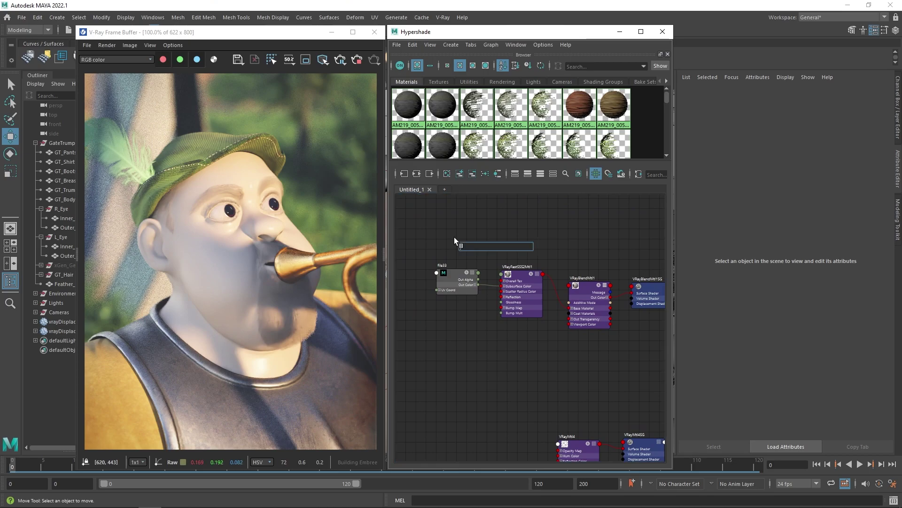
type("remap")
left_click(478, 264)
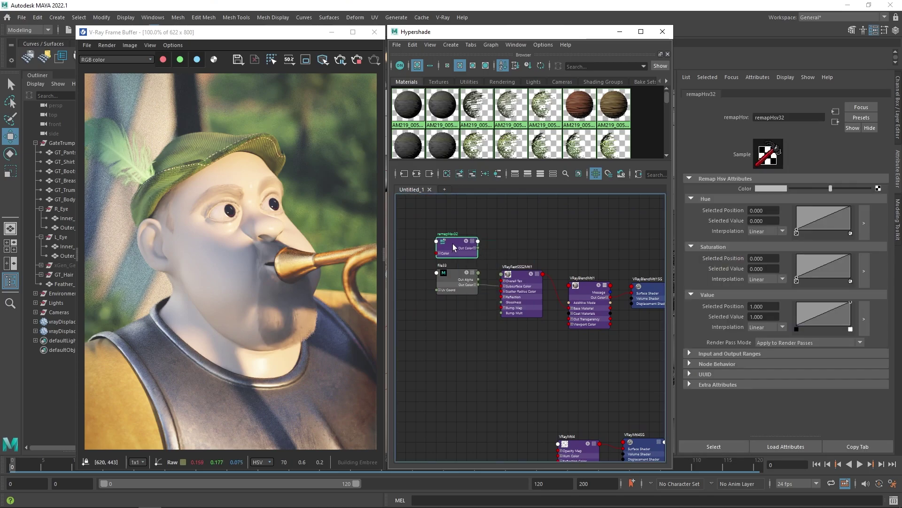
- Route the eye texture through the Remap HSV node into Sub-surface Color and raise the hue curve's start value to 0.240
middle_click_drag(449, 280, 771, 188)
left_click(519, 274)
middle_click_drag(456, 242, 771, 243)
left_click(457, 242)
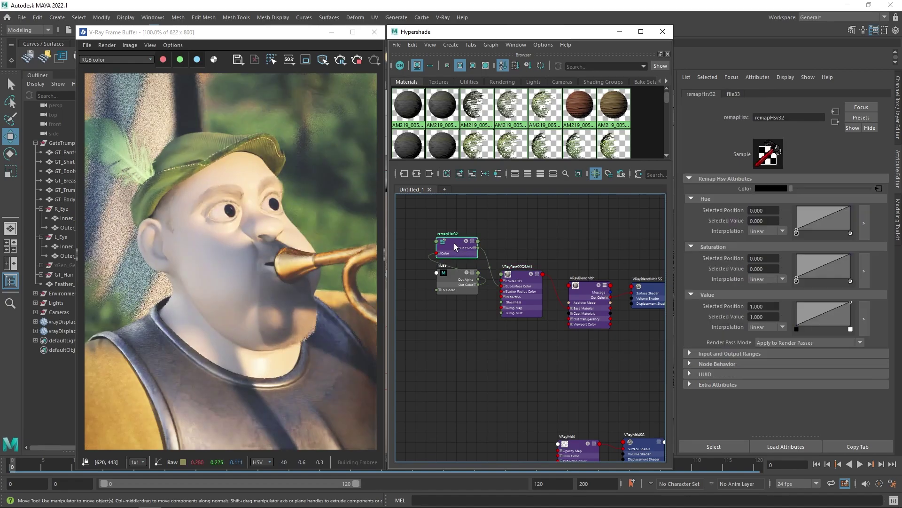
left_click_drag(796, 231, 798, 224)
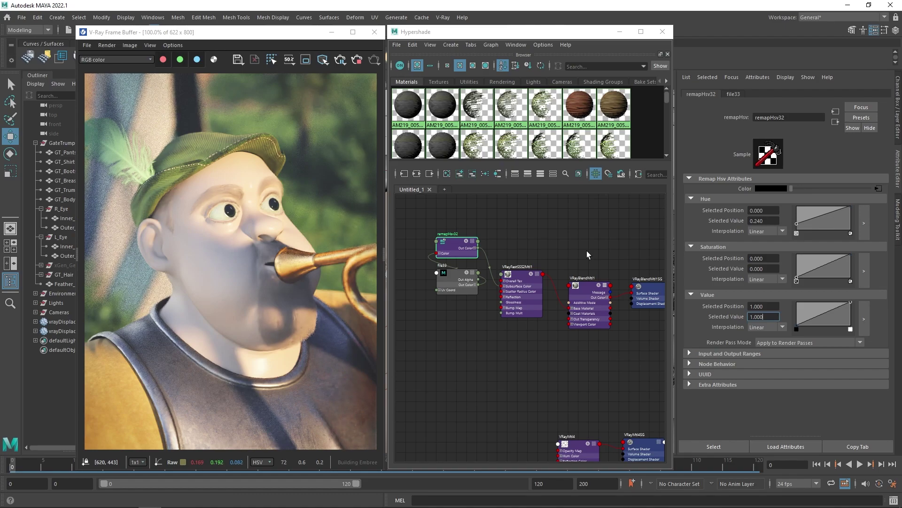
- Create a VRayMtl, delete its shading group node, and place the material below the VRayFastSSS2 node
left_click(497, 357)
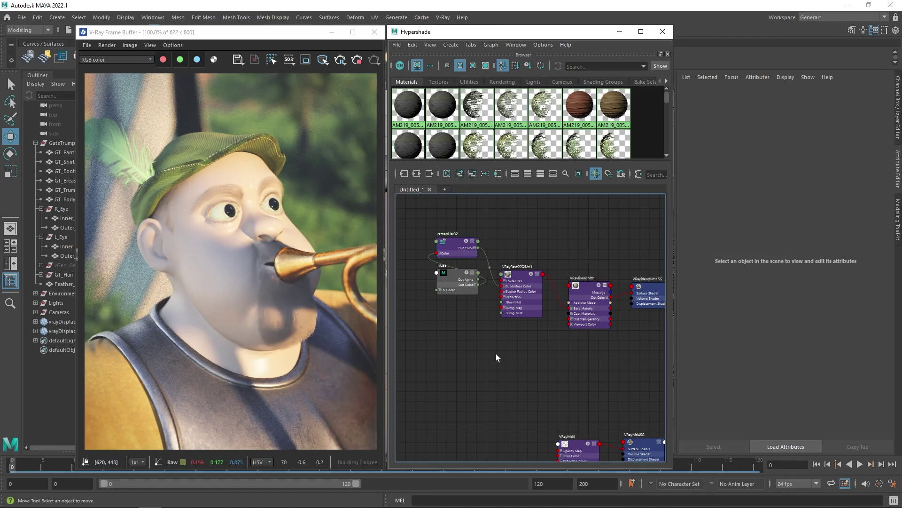
key("Tab")
type("vraymt")
key("Return")
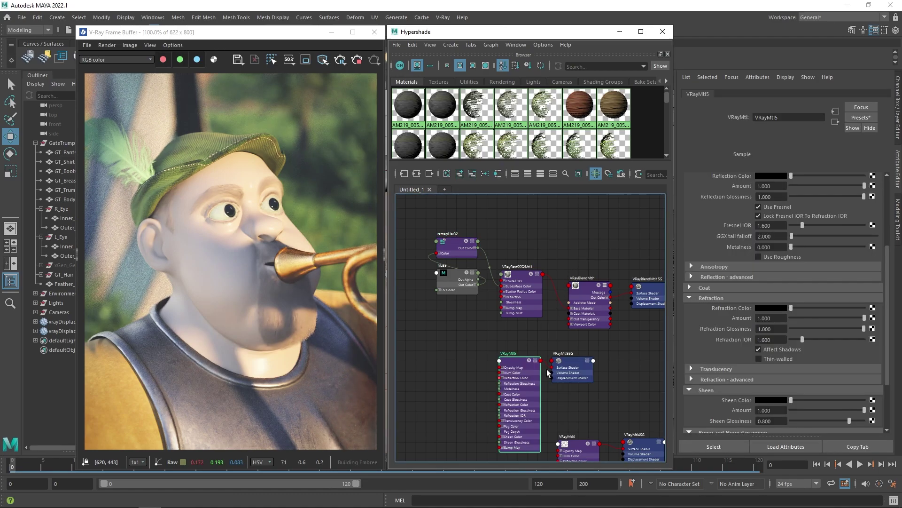
left_click(591, 366)
key("Delete")
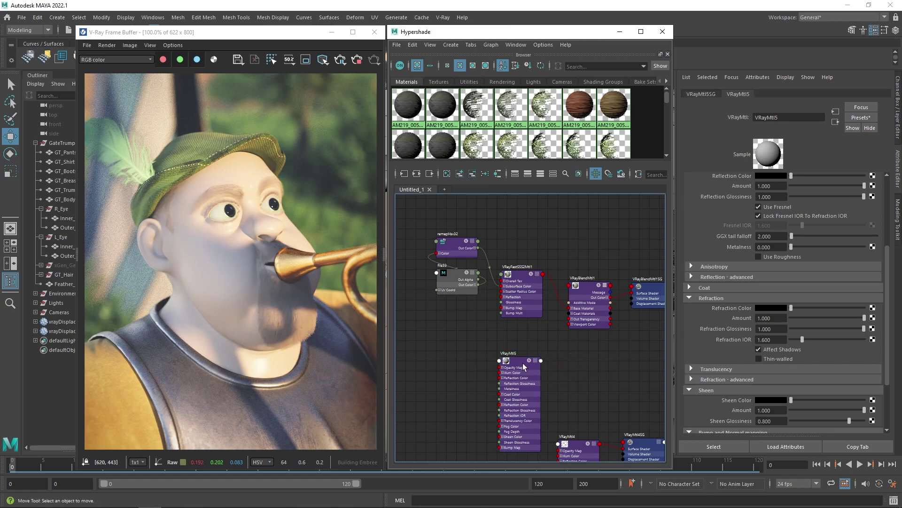
left_click_drag(523, 363, 520, 335)
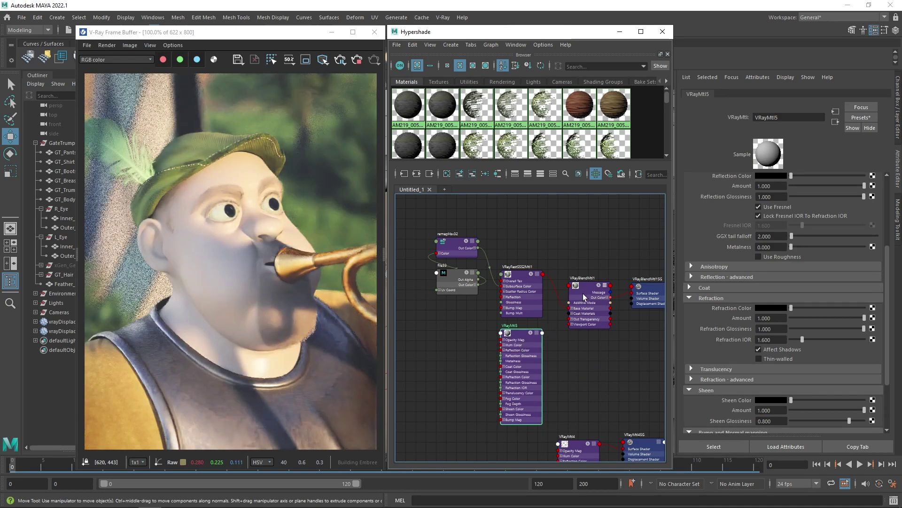
- Add a coat item to the VRayBlendMtl and use the new VRayMtl as its Coat Material
left_click(586, 286)
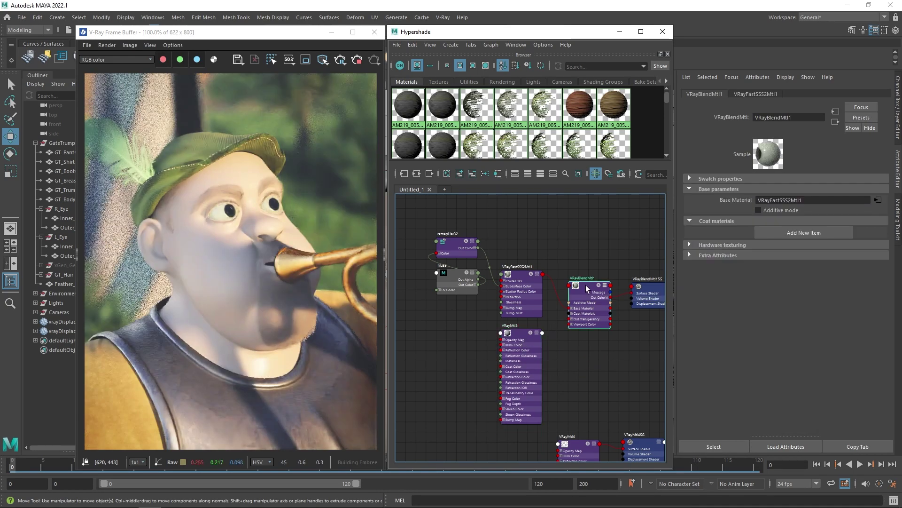
left_click(804, 232)
middle_click_drag(735, 262, 736, 259)
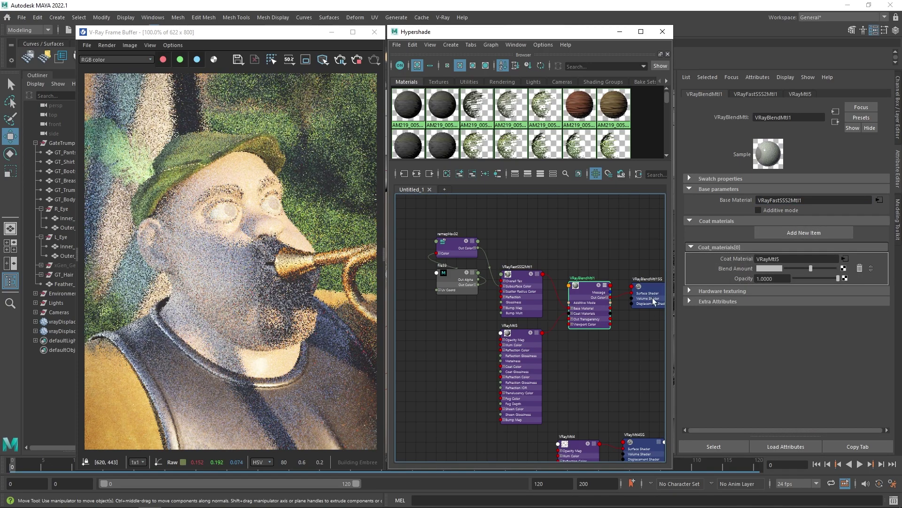
- Give the coat VRayMtl a black Diffuse Color and a white Reflection Color
left_click(520, 332)
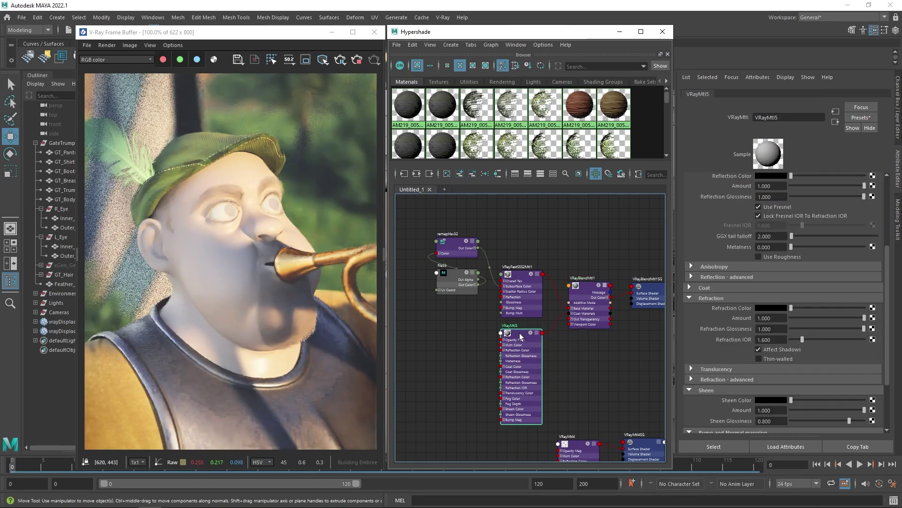
left_click_drag(828, 199, 791, 198)
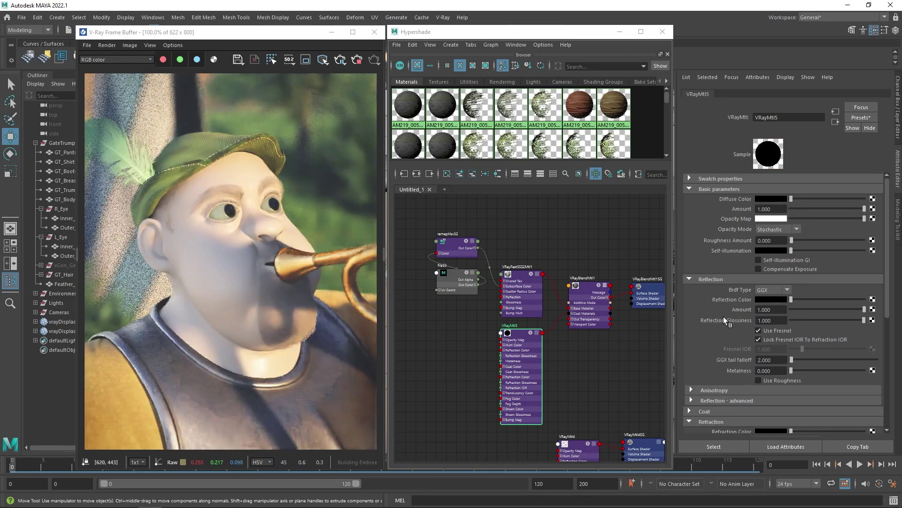
left_click_drag(811, 300, 866, 300)
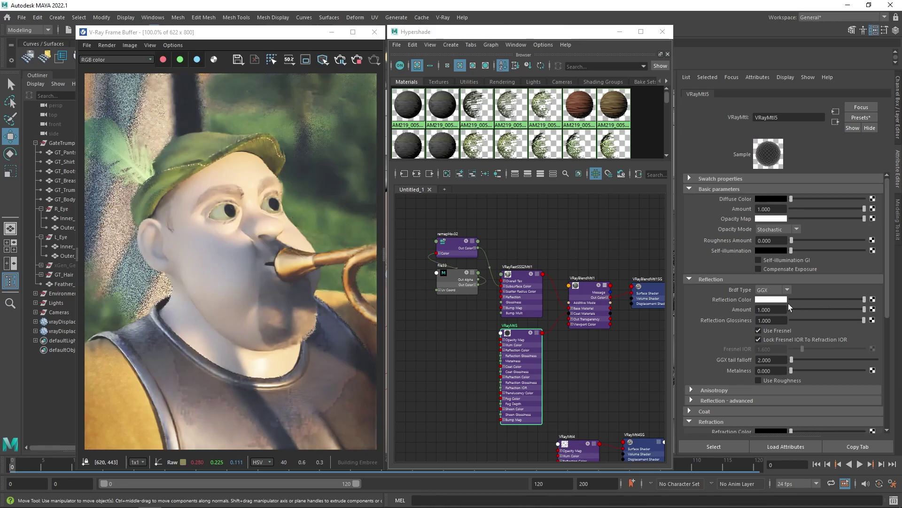
- Set the coat VRayMtl's Reflection Color to light green, hue about 85.4 and saturation about 0.72, and disable Use Fresnel
left_click(767, 299)
left_click_drag(760, 324, 732, 324)
left_click(763, 334)
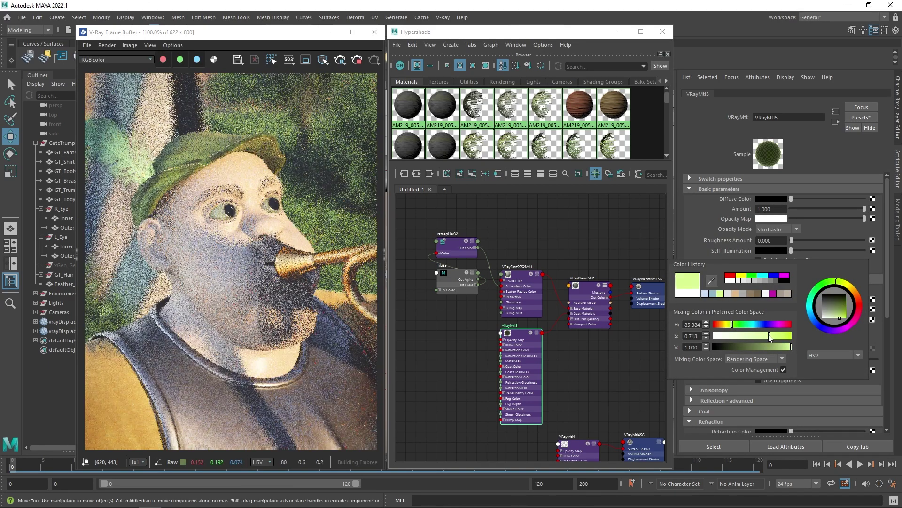
left_click(758, 331)
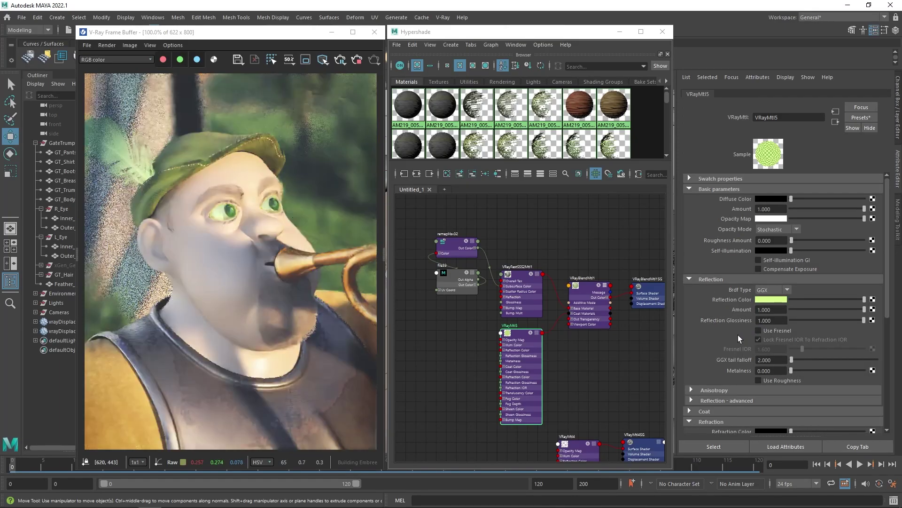
- Create a file texture node, delete its accompanying placement node, and place the file node above the VRayFastSSS2 material
left_click(520, 228)
key("Tab")
type("file")
left_click(557, 262)
left_click(540, 239)
key("Delete")
left_click_drag(594, 239, 524, 228)
- Load GT_Eyes_Spec.jpg from the Trumpeter assets folder into the file node and use it for the VRayBlendMtl coat's Blend Amount
left_click(882, 223)
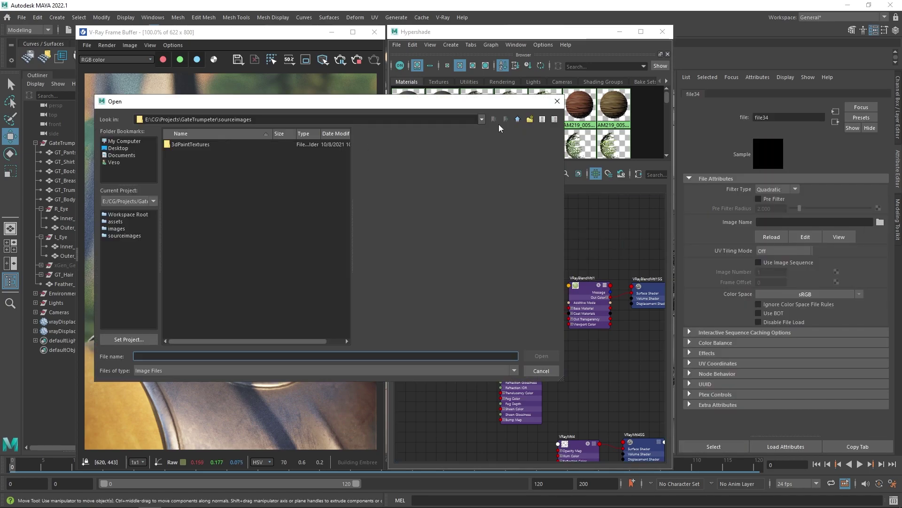
left_click(517, 119)
double_click(180, 153)
double_click(182, 177)
left_click(188, 288)
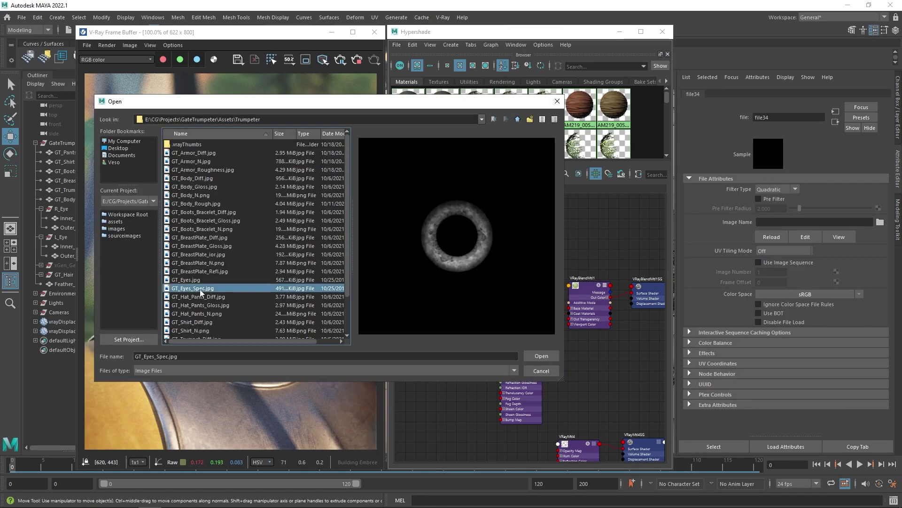
left_click(542, 356)
left_click(586, 289)
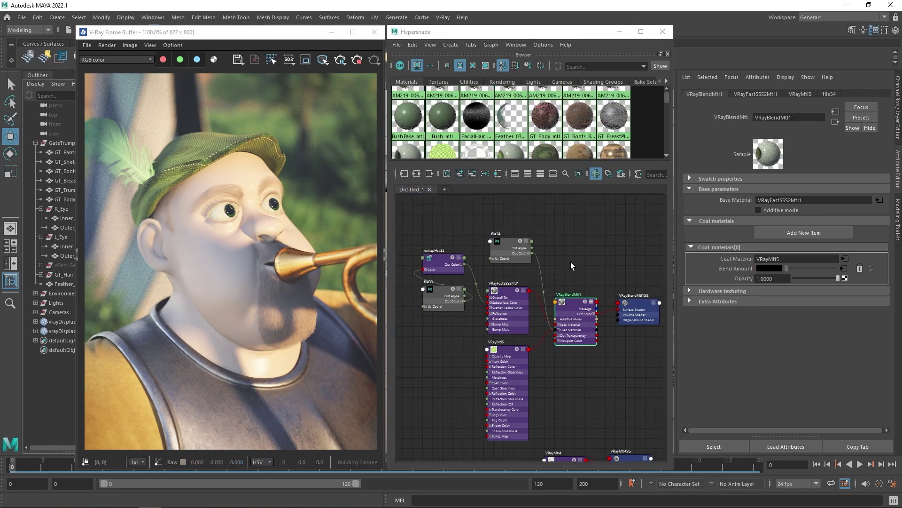
- Create a VRayAlSurface material in an empty area of the node graph above the eye materials
middle_click_drag(571, 263, 536, 381, "alt")
left_click(520, 297)
key("Tab")
type("vray")
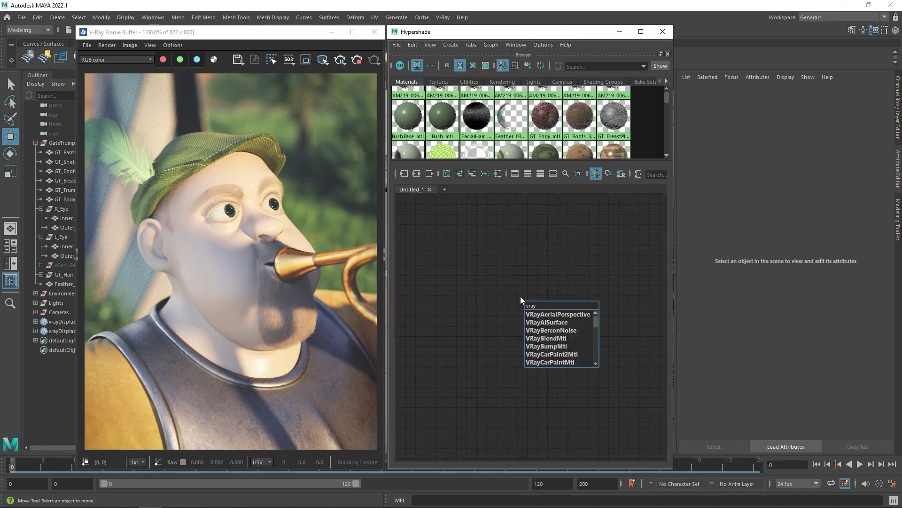
left_click(566, 322)
left_click_drag(542, 306, 530, 307)
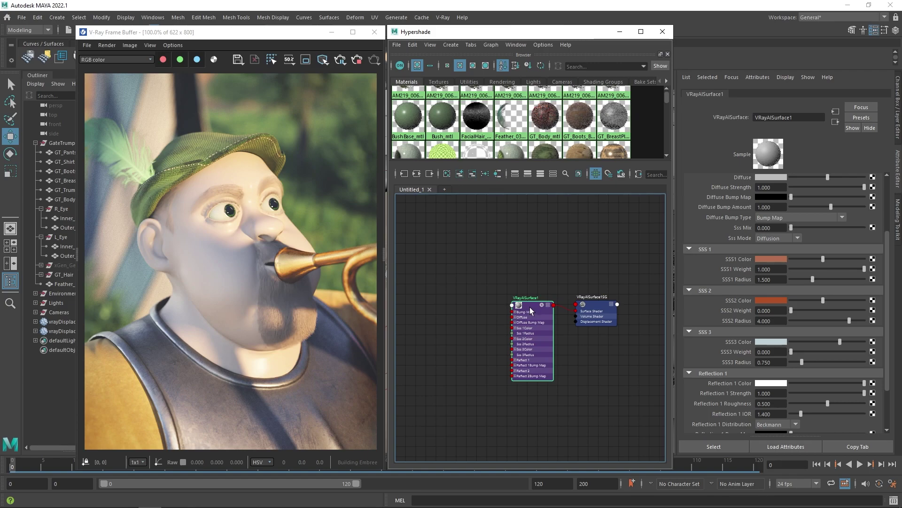
- Assign the VRayAlSurface material to the GT_Body mesh and bring up the material's attributes
left_click(62, 199)
right_click_drag(528, 314, 531, 286)
left_click(530, 305)
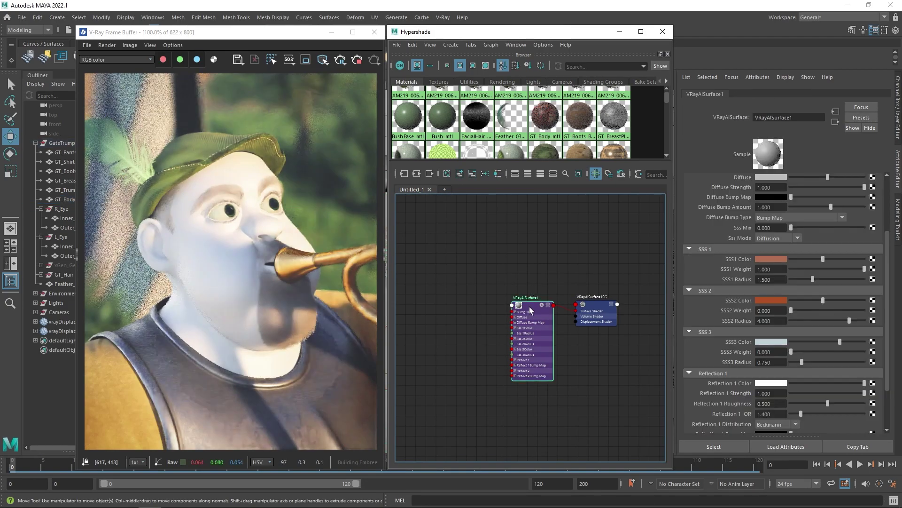
- Raise Sss Mix to 1.000 and set the Diffuse color to a muted brown with H 25.385, S 0.321 and V 0.324
left_click_drag(888, 258, 889, 202)
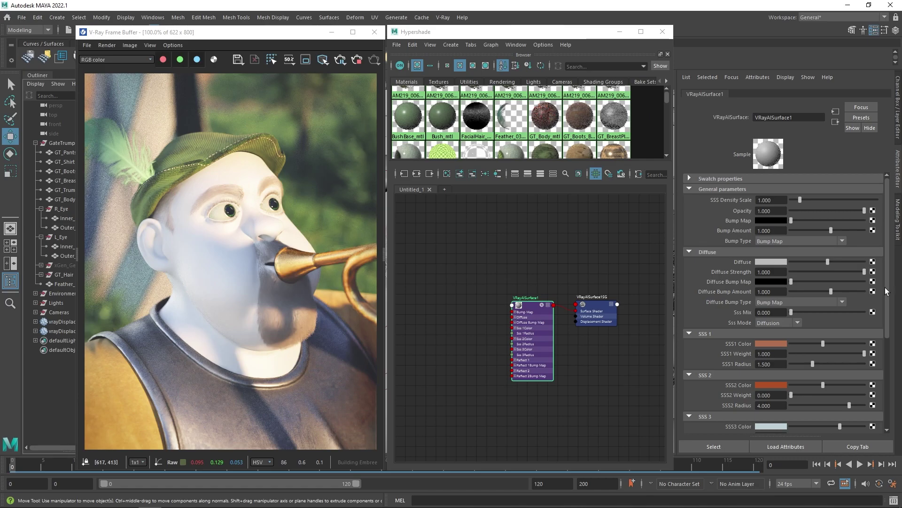
left_click_drag(808, 313, 857, 309)
left_click(773, 261)
left_click_drag(737, 286, 732, 289)
left_click(746, 298)
left_click(774, 309)
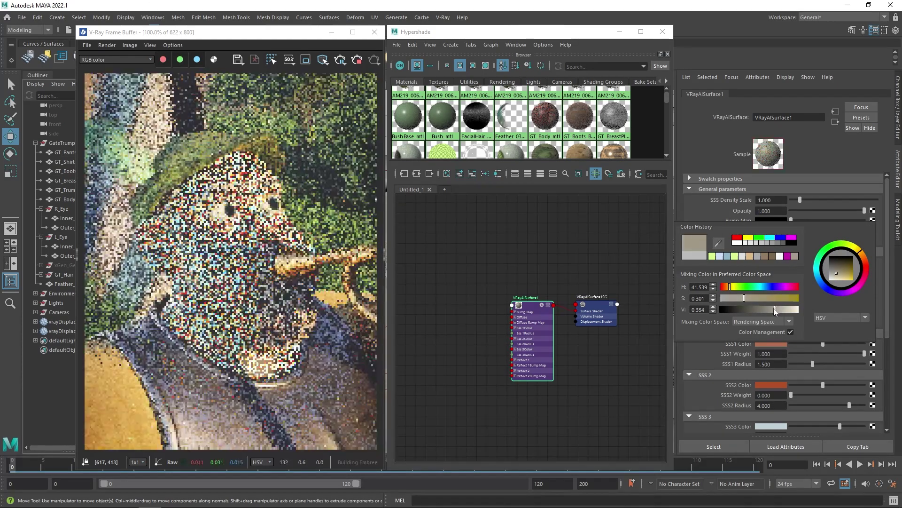
left_click(734, 297)
left_click(726, 287)
left_click(782, 309)
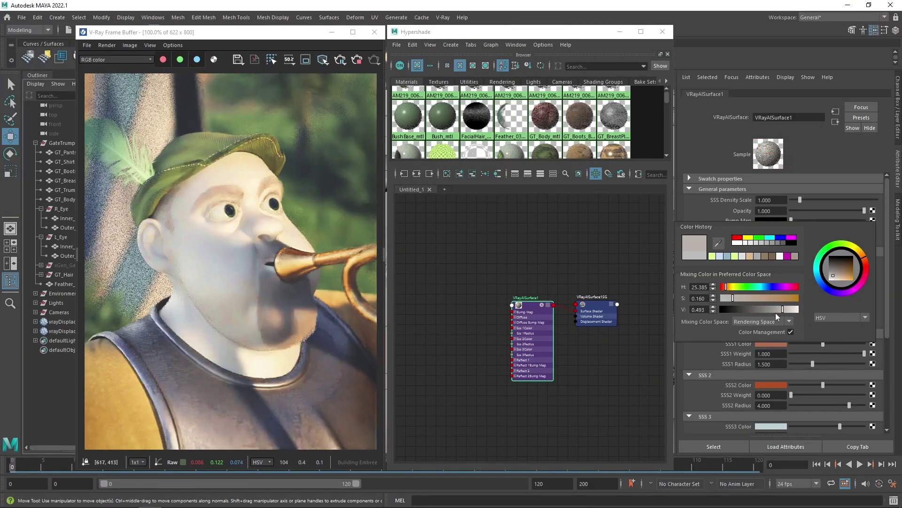
left_click(773, 310)
left_click(745, 298)
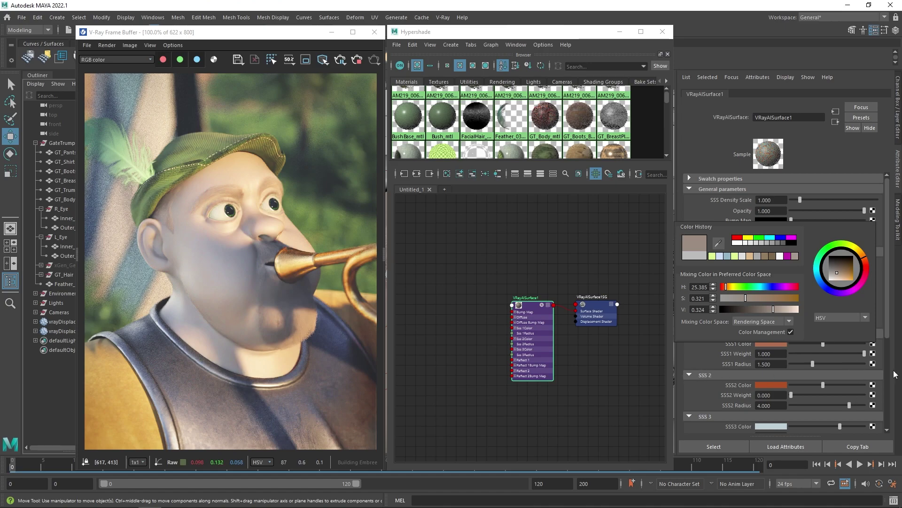
- Set the skin material's SSS1 Radius to 5
scroll(831, 288, "down", 5)
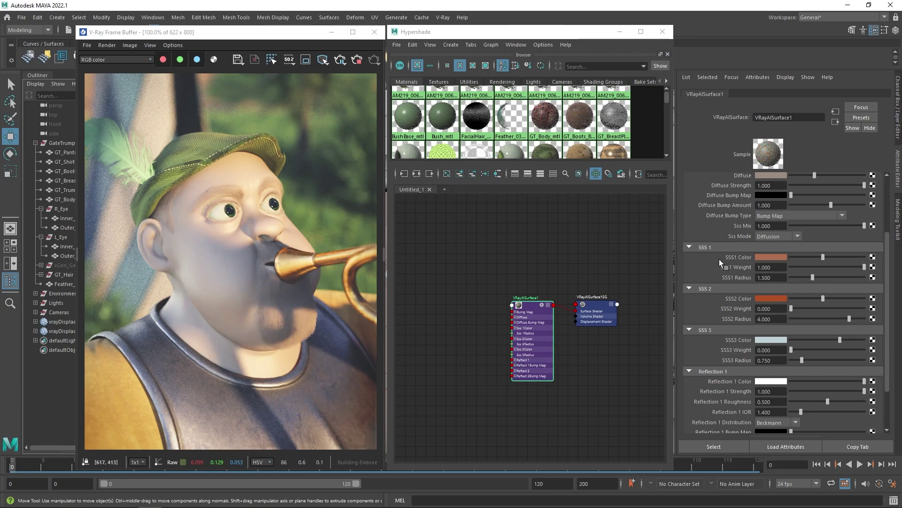
left_click(774, 278)
type("5")
key("Return")
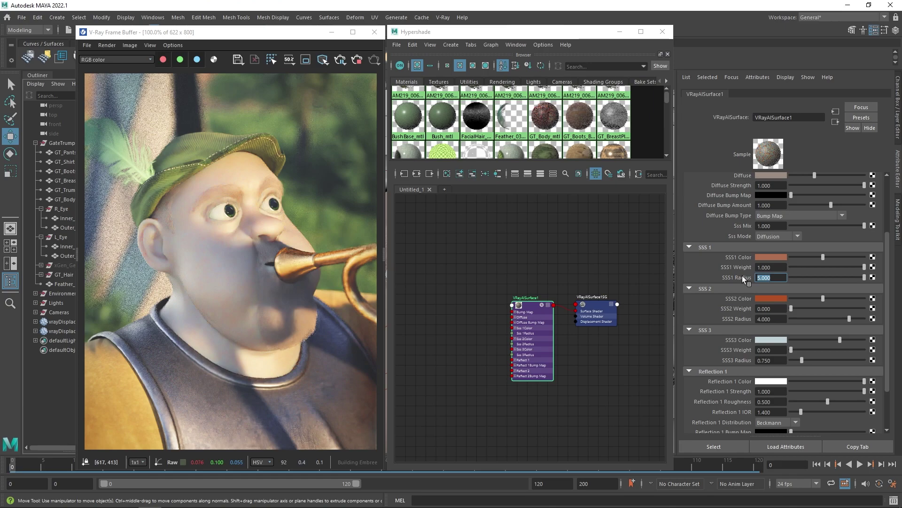
- Set SSS2 Weight to 1.000, SSS2 Radius to 10 and SSS3 Weight to 0.149
left_click_drag(807, 308, 867, 308)
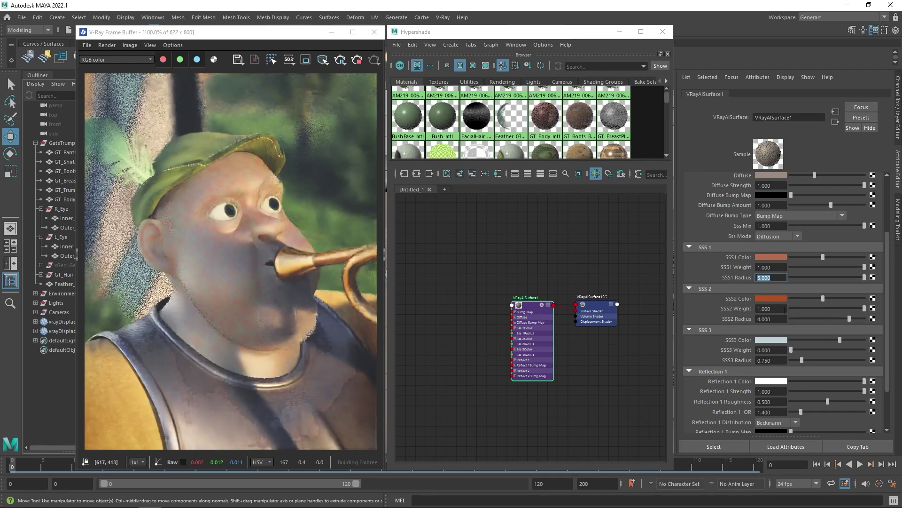
left_click_drag(781, 320, 751, 317)
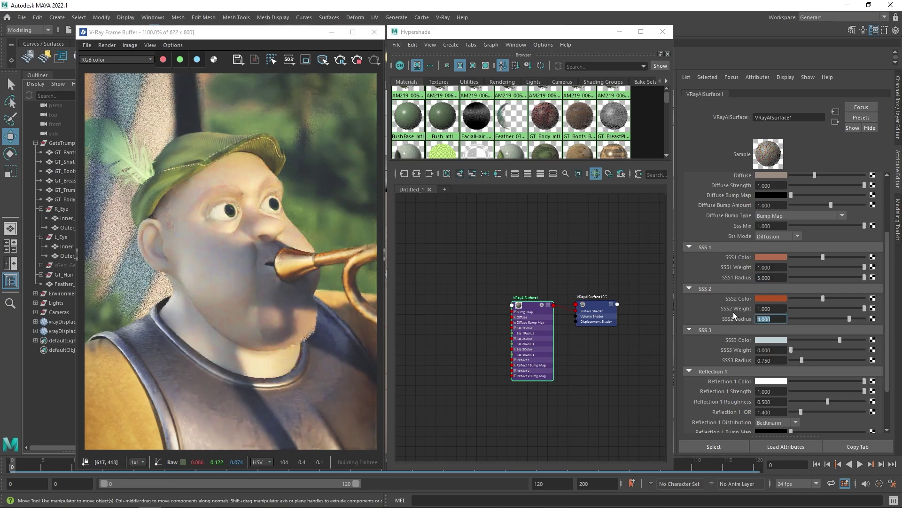
type("10")
key("Return")
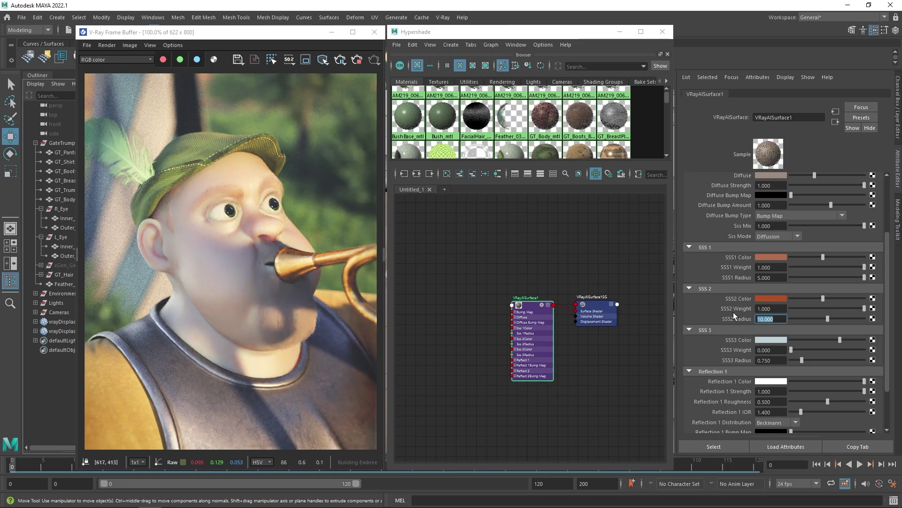
left_click_drag(802, 350, 850, 348)
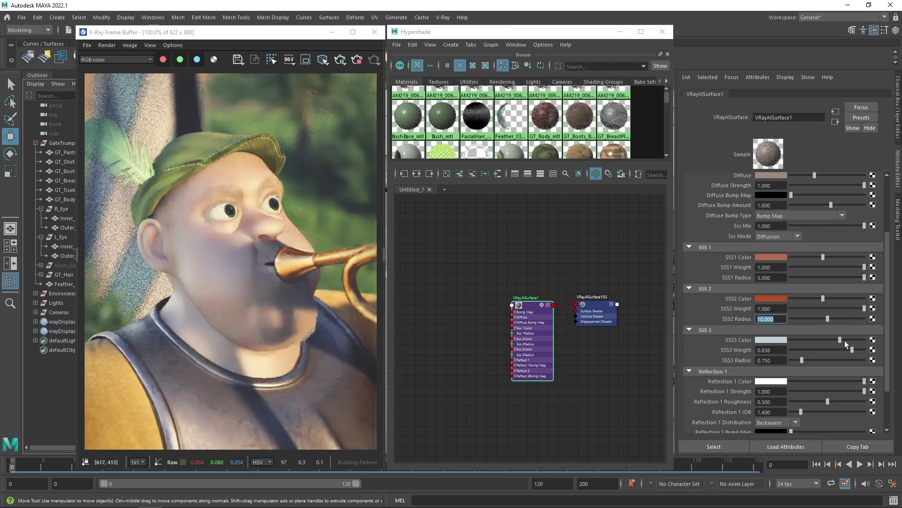
left_click_drag(851, 350, 802, 349)
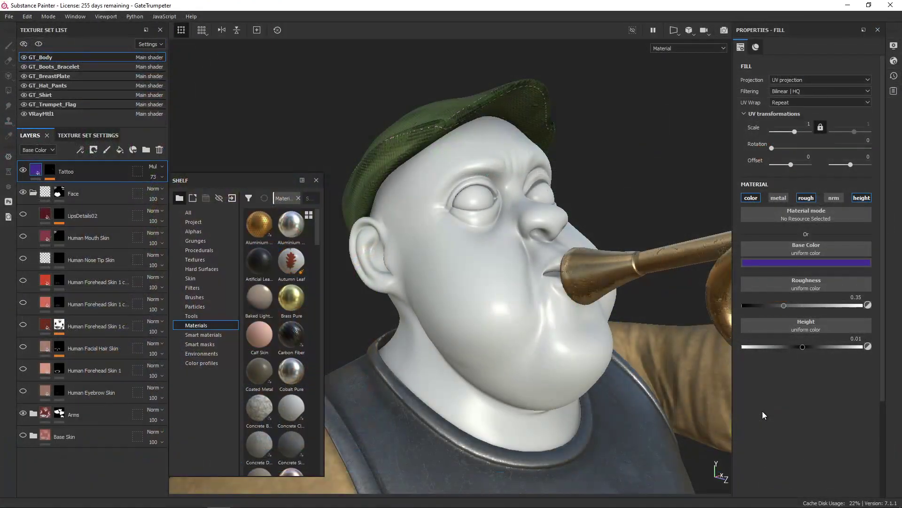
- In Substance Painter, show the GT_Body set's Base Skin group and all hidden Face layers from Human Eyebrow Skin up to LipsDetails02
left_click(67, 437)
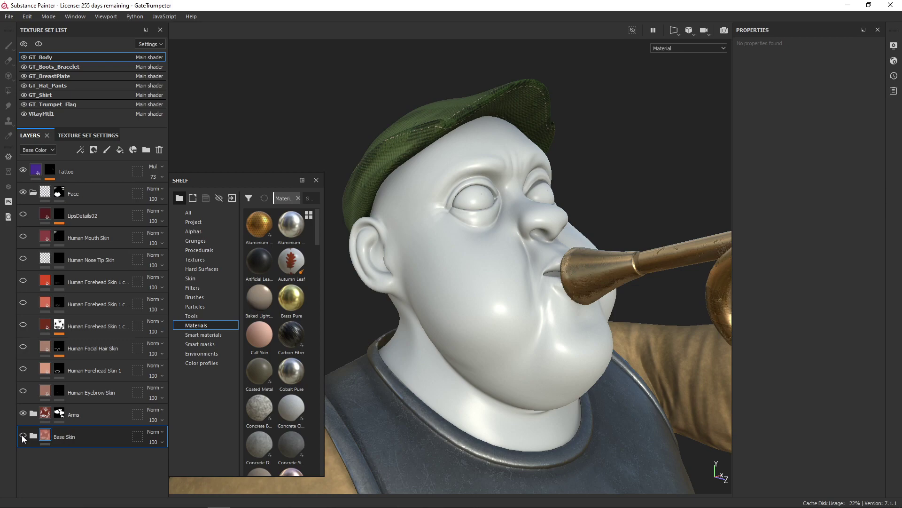
left_click(22, 436)
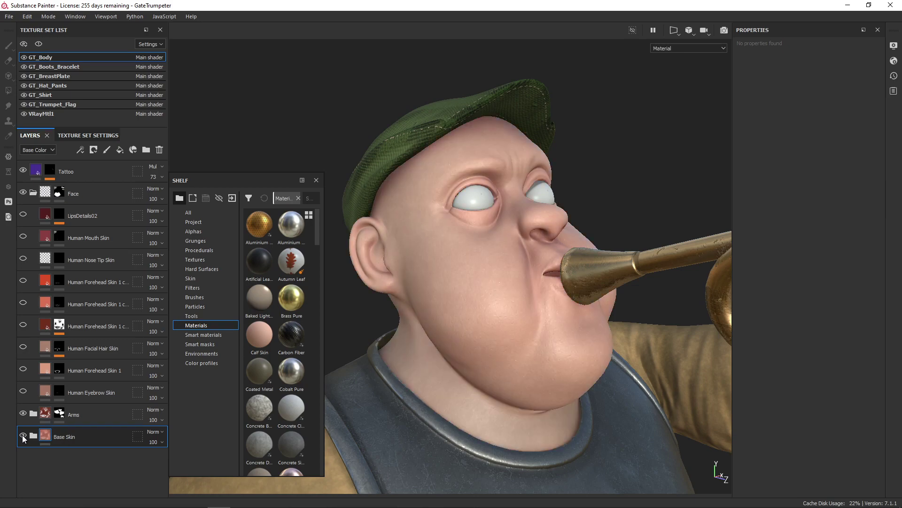
left_click(23, 392)
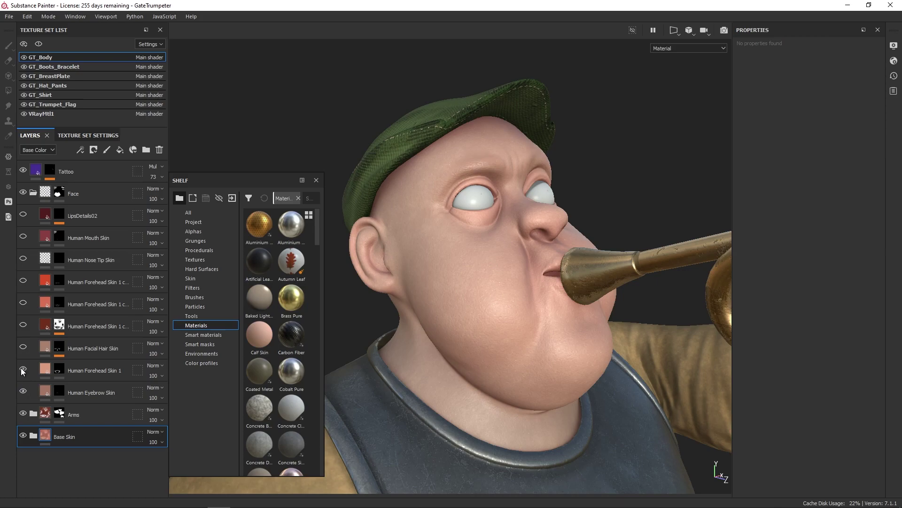
left_click(22, 370)
left_click(23, 347)
left_click(23, 325)
left_click(23, 303)
left_click(24, 281)
left_click(22, 259)
left_click(22, 236)
left_click(23, 214)
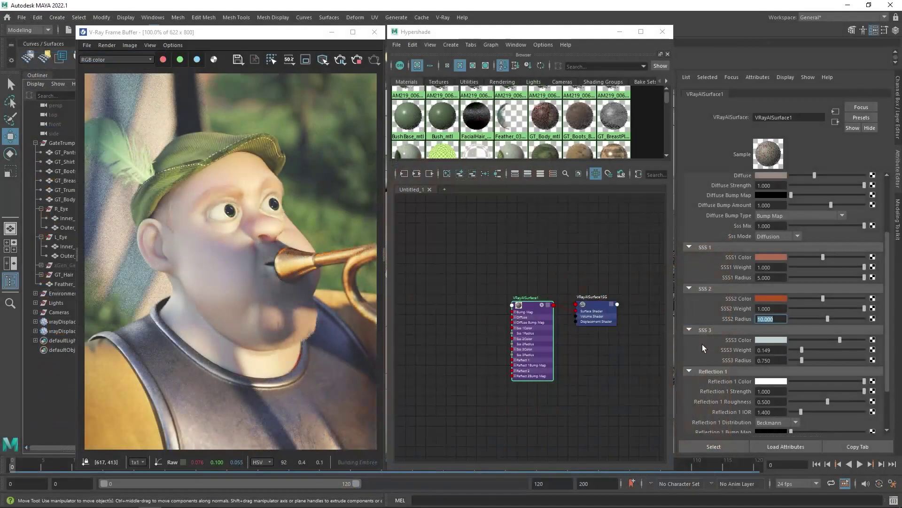
- Back in Maya, create a file texture node and place it beside the VRayAlSurface material
scroll(703, 344, "up", 3)
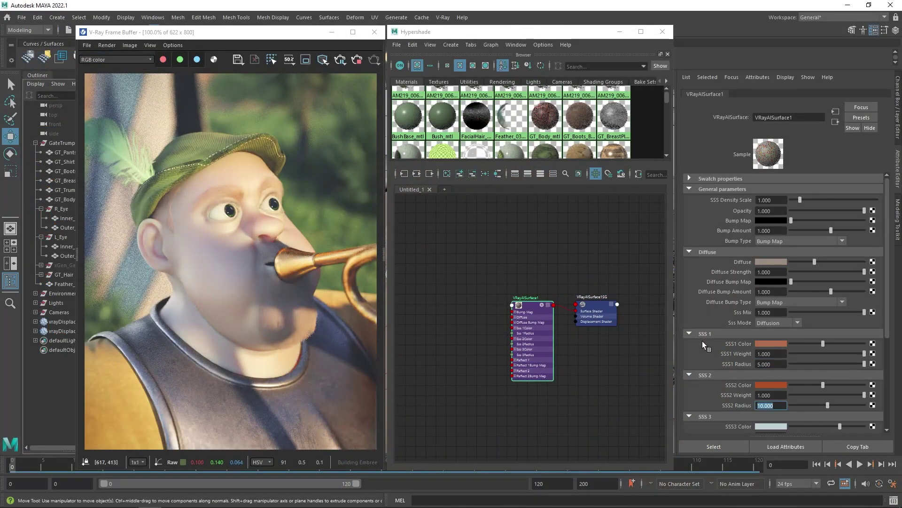
left_click(456, 309)
key("Tab")
type("fil")
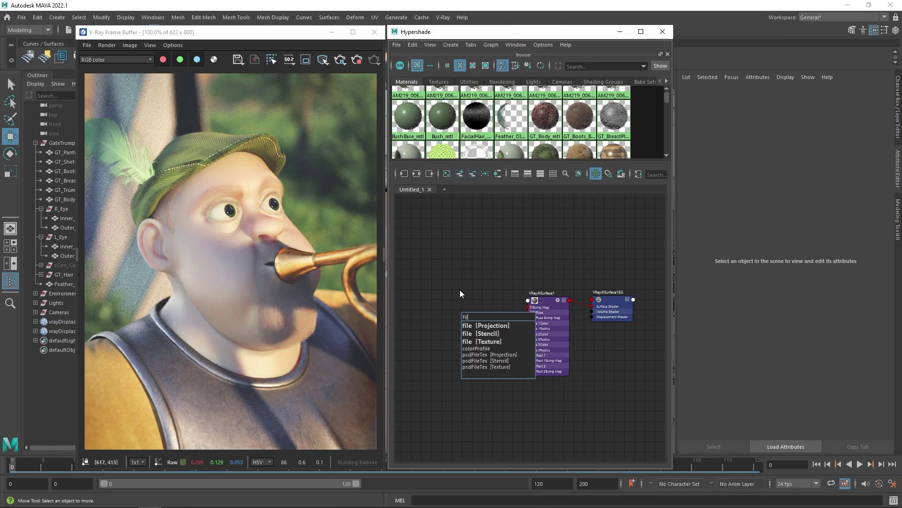
left_click(492, 340)
middle_click_drag(447, 219, 485, 223, "alt")
mouse_move(490, 218)
left_mouse_down()
mouse_move(500, 226)
mouse_move(499, 207)
left_mouse_up()
middle_click_drag(521, 279, 496, 340, "alt")
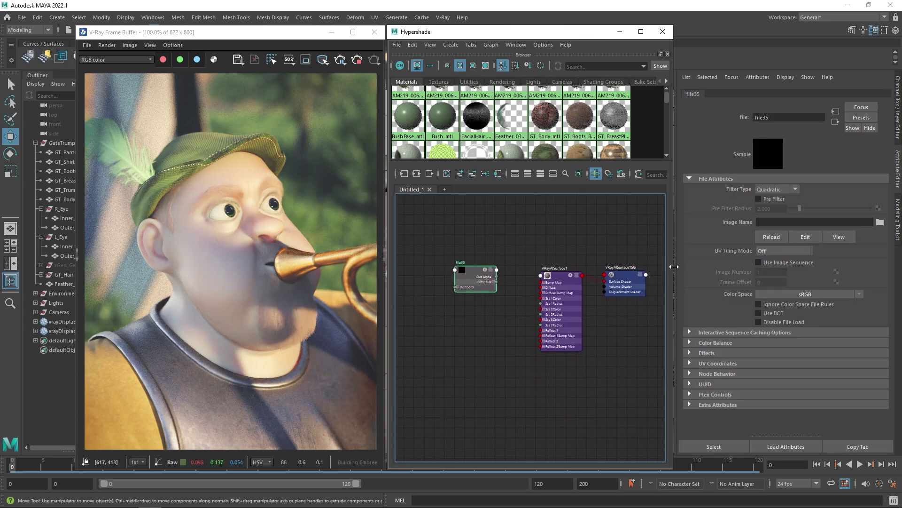
- Load GT_Body_Diff.jpg from the Trumpeter assets folder into the new file node
left_click(880, 222)
double_click(178, 178)
left_click(211, 179)
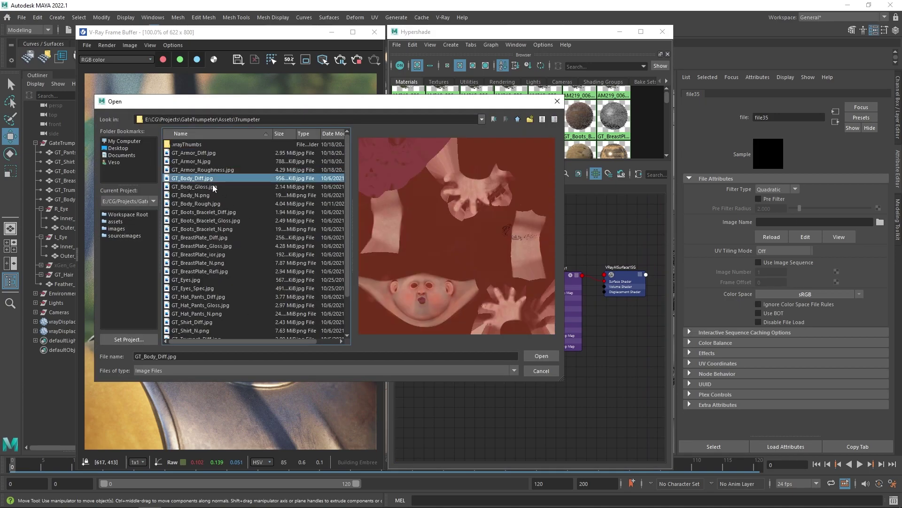
left_click(542, 356)
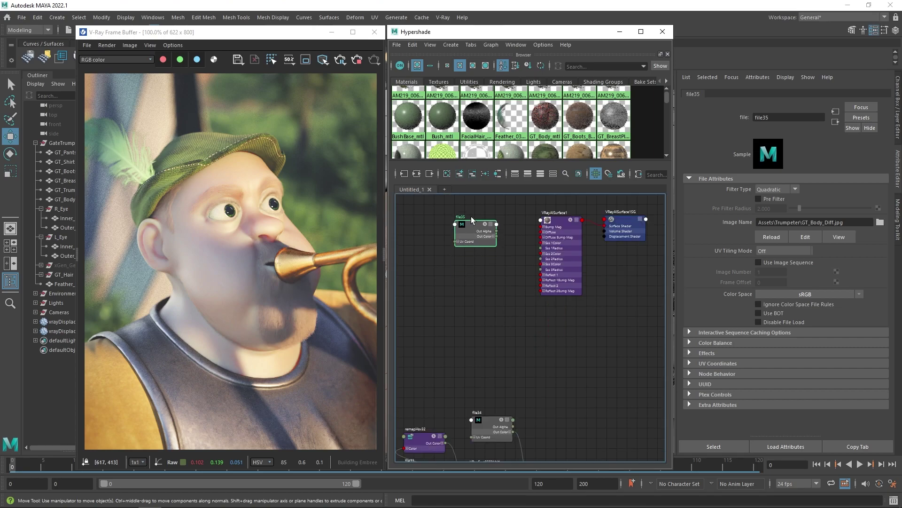
- Duplicate the body diffuse file node, load GT_Body_N.png into the copy and change its Color Space
key("ctrl+d")
left_click_drag(519, 351, 474, 261)
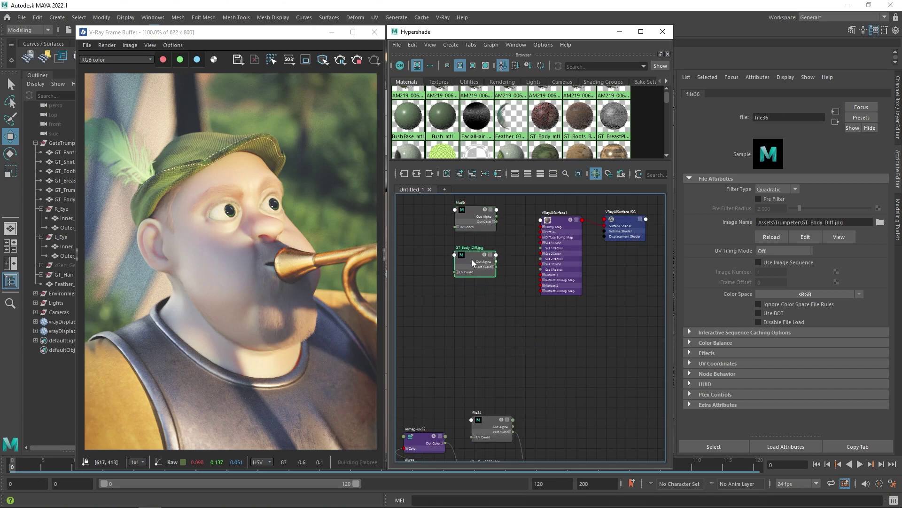
left_click(880, 222)
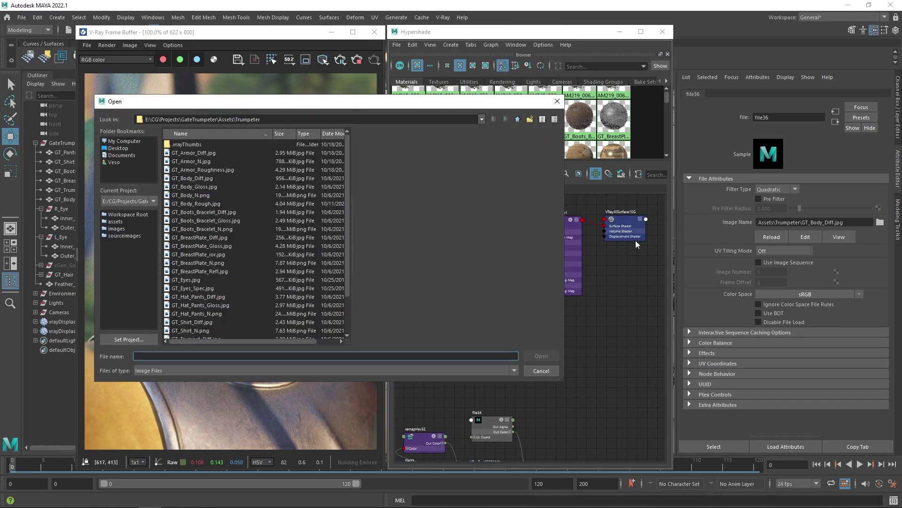
left_click(204, 195)
left_click(542, 355)
left_click(805, 294)
left_click(805, 339)
- Place a further file node copy below the normal map node, load GT_Body_Rough.jpg into it and change its Color Space
left_click_drag(526, 348, 479, 291)
left_click(880, 222)
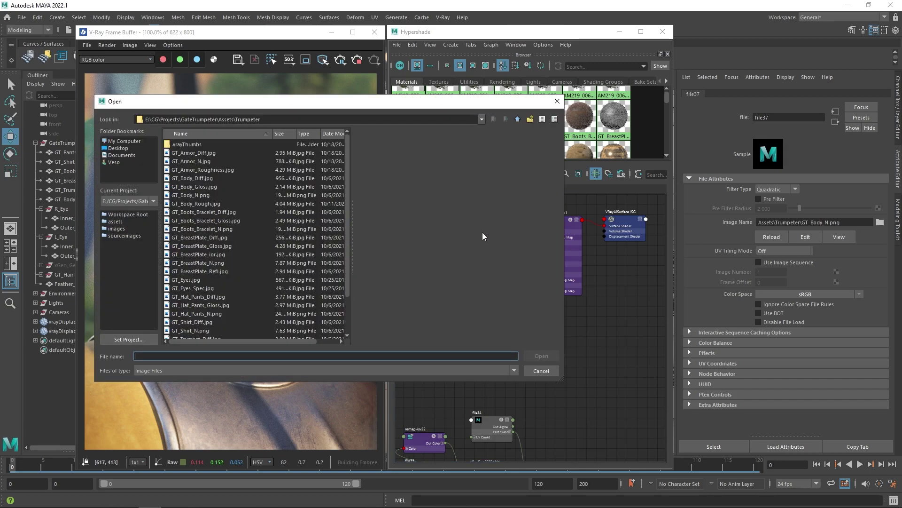
left_click(203, 204)
left_click(532, 355)
left_click(805, 295)
left_click(816, 342)
- Set the VRayAlSurface Bump Type to Normal map in tangent space and connect the GT_Body_N.png file node to Bump Map
left_click(559, 221)
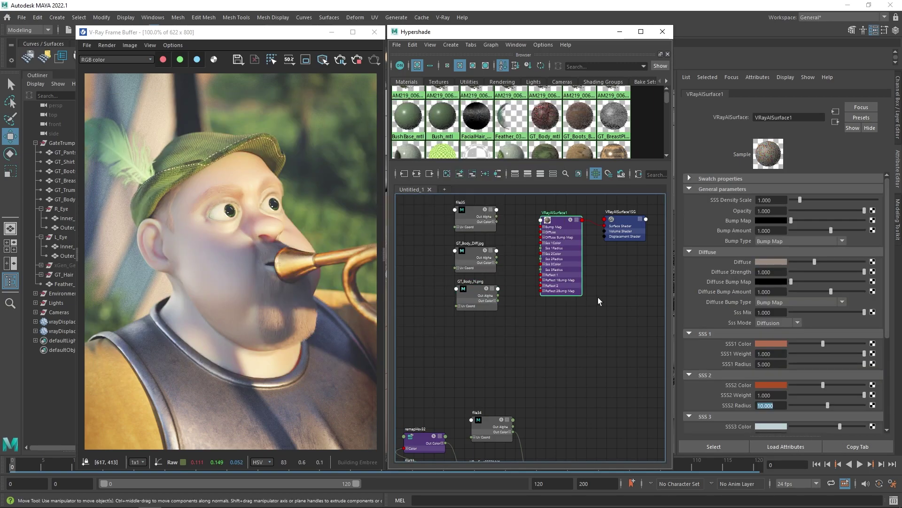
left_click(782, 241)
left_click(779, 260)
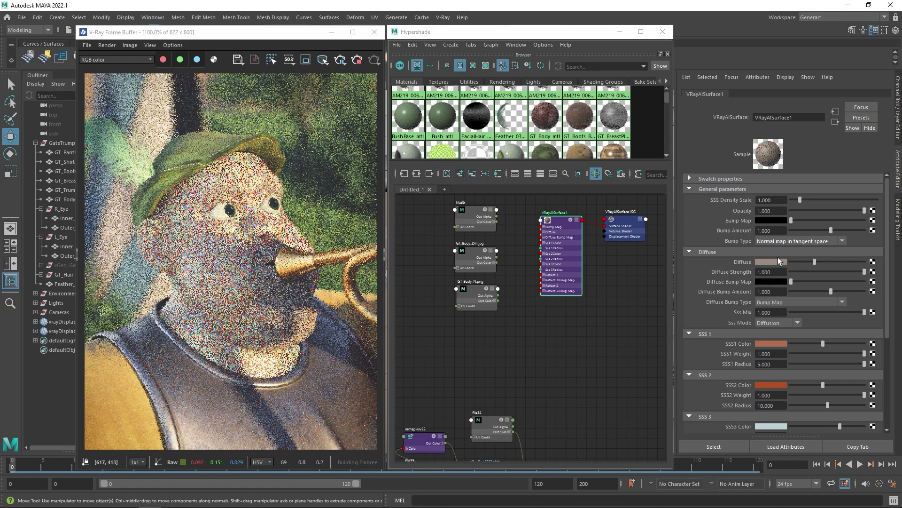
middle_click_drag(470, 253, 741, 222)
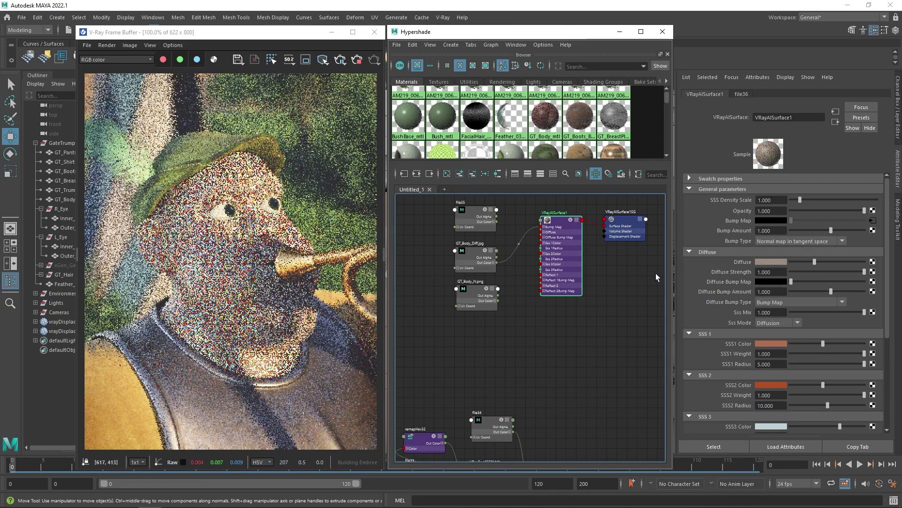
scroll(891, 306, "down", 1)
scroll(890, 305, "down", 5)
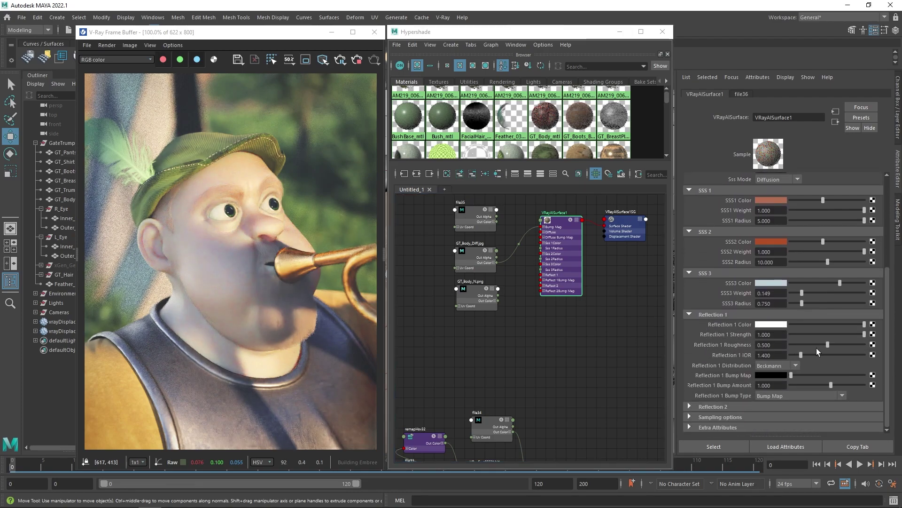
- Connect the GT_Body_Rough.jpg file node to the VRayAlSurface Reflection 1 Roughness and the GT_Body_Diff.jpg file node to Diffuse
middle_click_drag(477, 303, 771, 345)
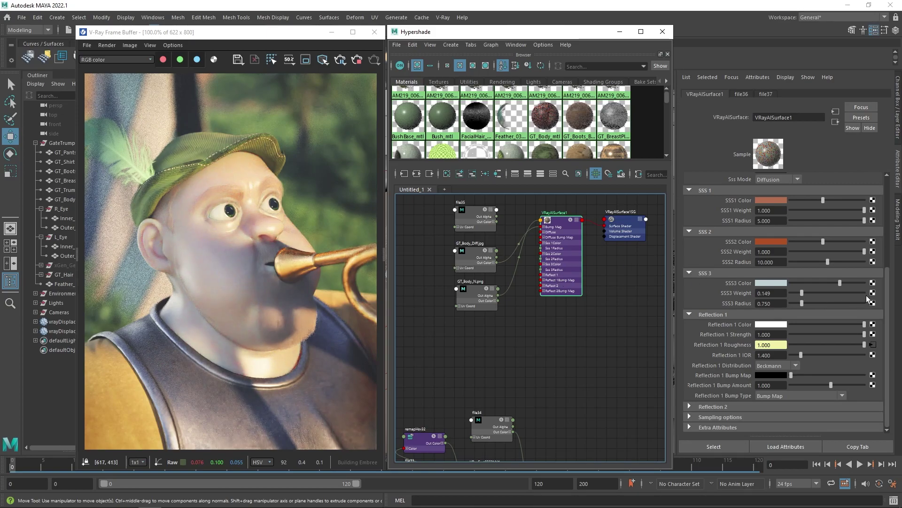
scroll(899, 200, "up", 5)
left_click_drag(899, 200, 898, 198)
middle_click_drag(478, 217, 749, 251)
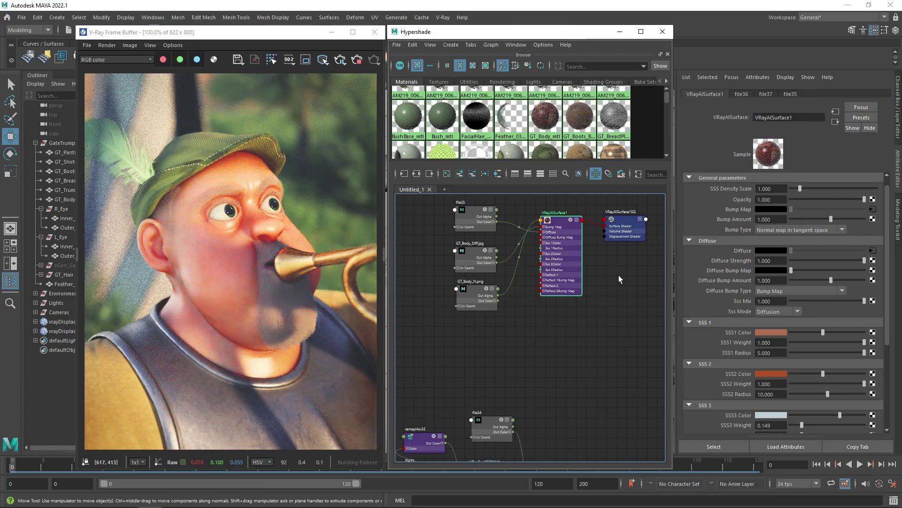
- Add a remapHsv node above the body texture nodes and feed the GT_Body_Diff.jpg file node into its Color
middle_click_drag(619, 275, 579, 346, "alt")
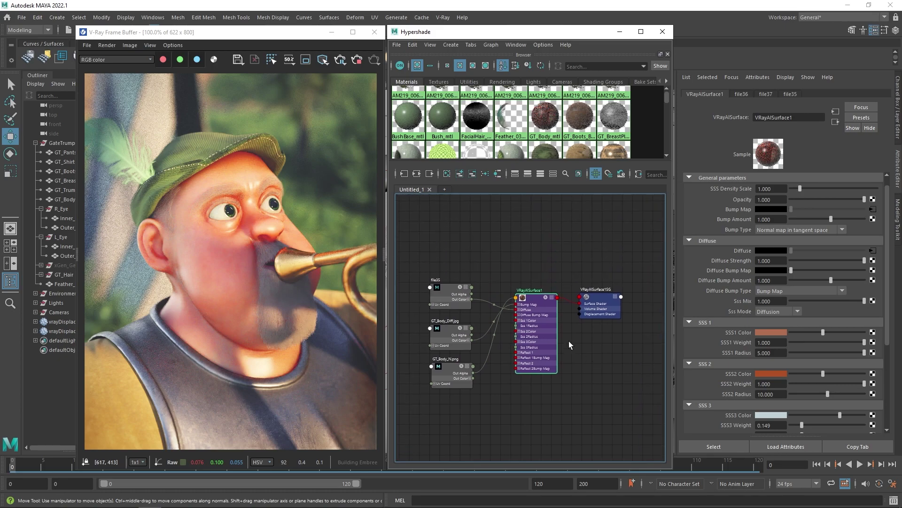
left_click(464, 237)
key("Tab")
type("rem")
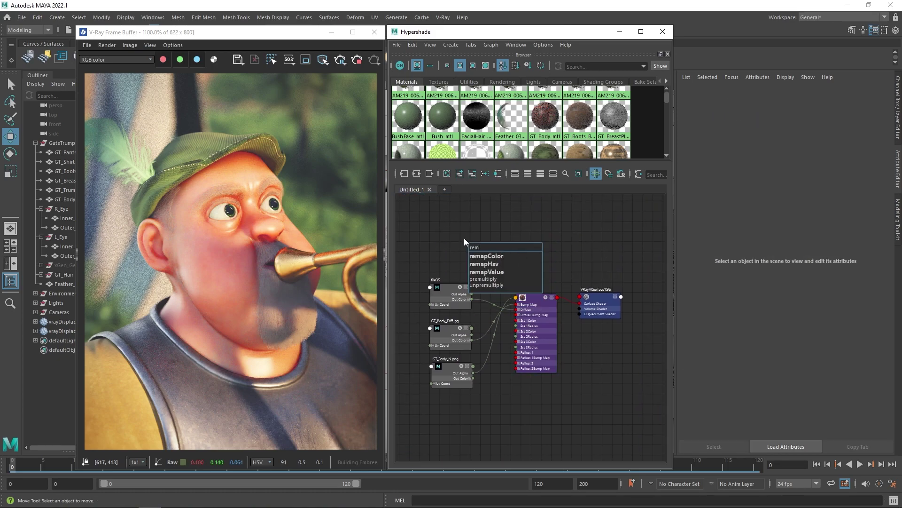
left_click(499, 263)
middle_click_drag(706, 228, 746, 186)
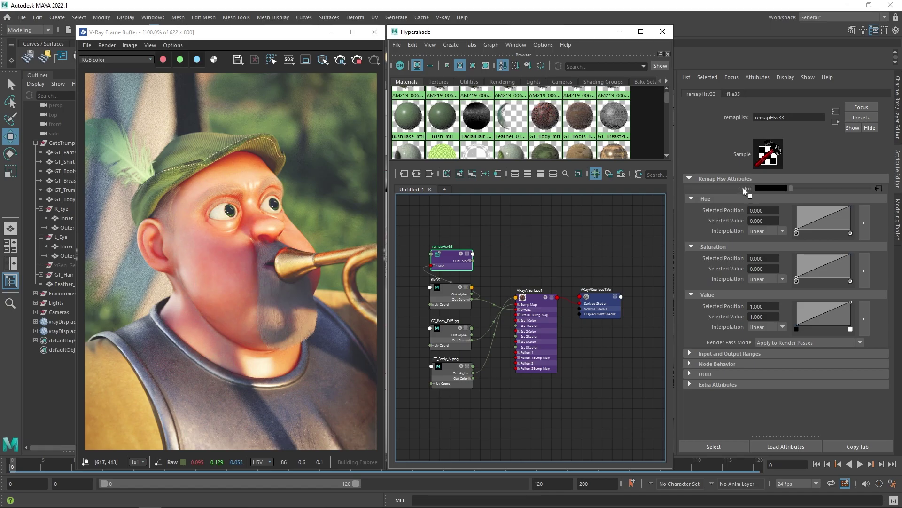
- Connect the remapHsv node to the VRayAlSurface Diffuse and lower the end point of its Saturation curve to 0.820
left_click(535, 299)
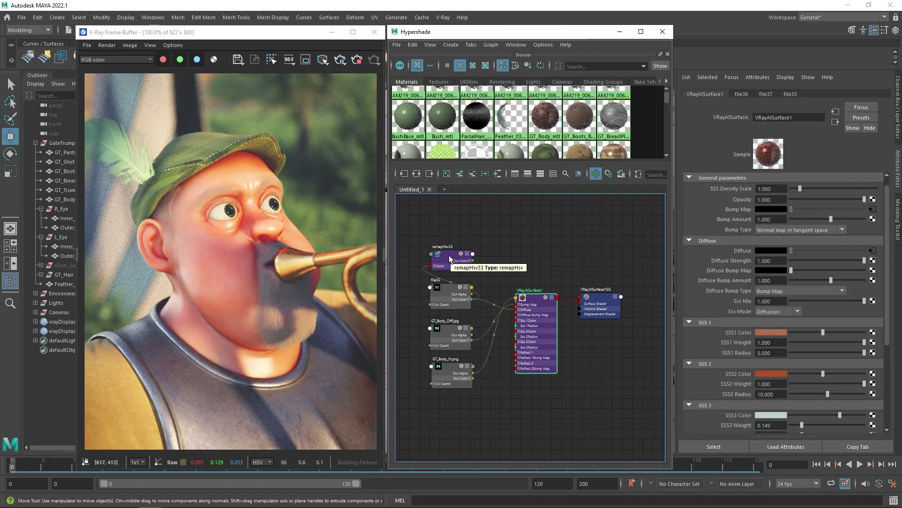
middle_click_drag(450, 256, 744, 252)
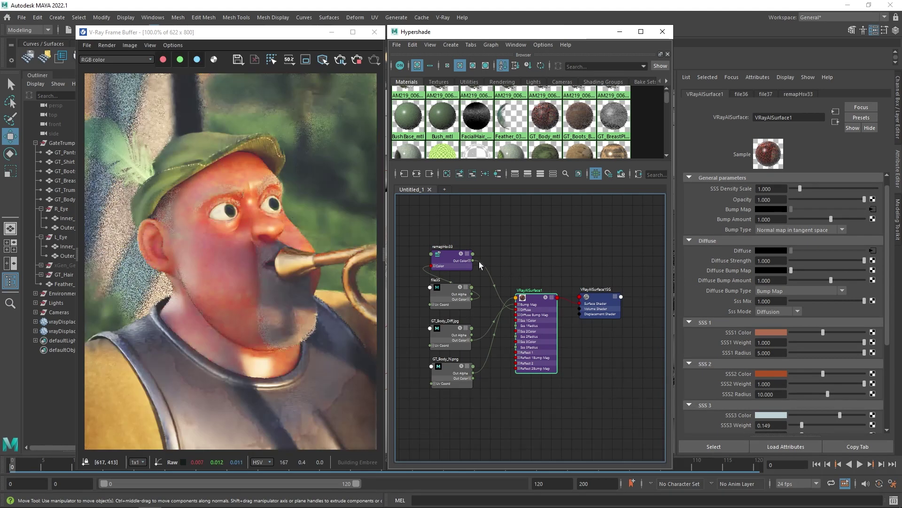
left_click(453, 253)
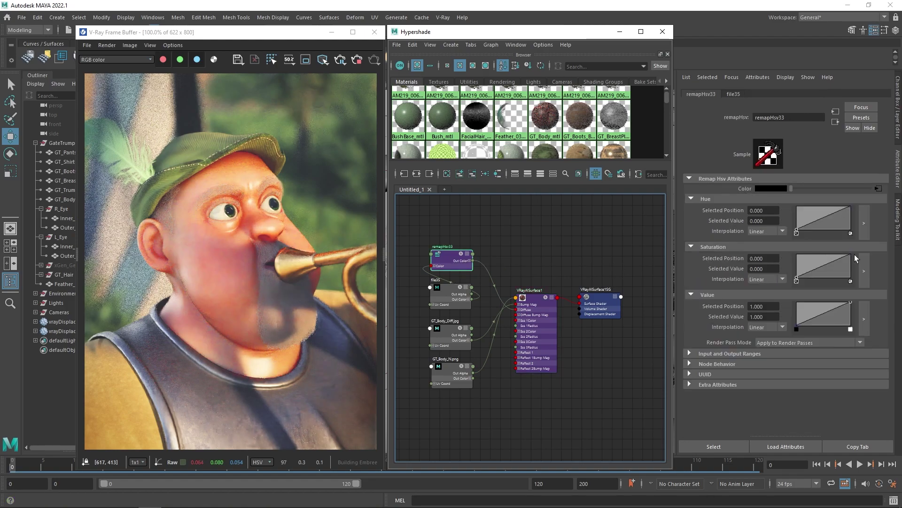
left_click_drag(851, 253, 852, 258)
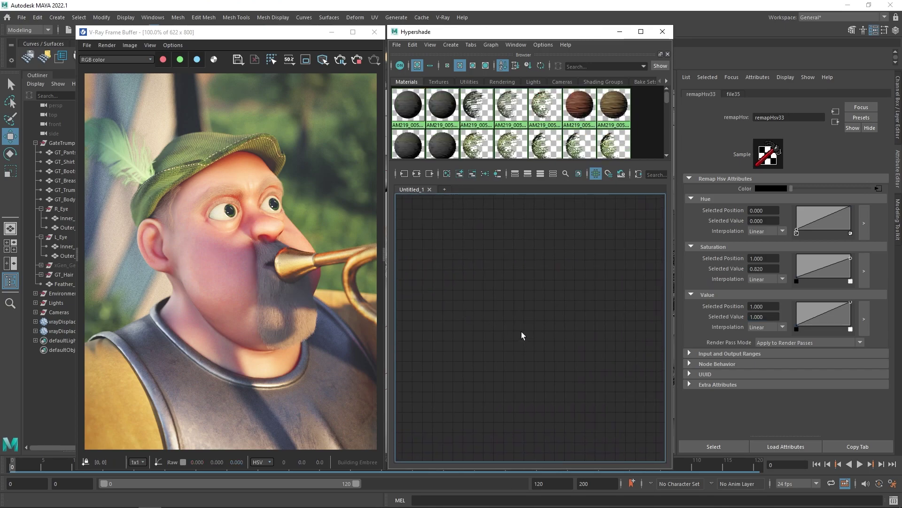
- Create a VRayHairNextMtl material in the empty area of the node graph
key("Tab")
type("v")
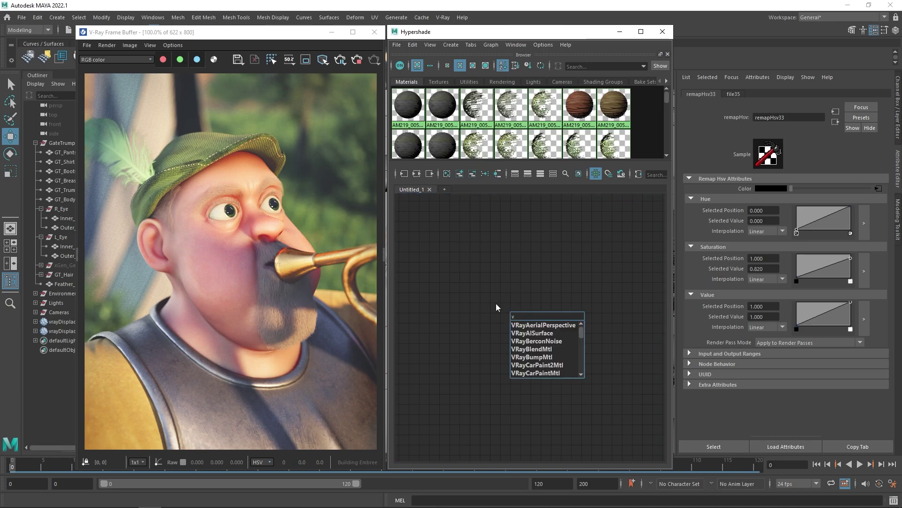
type("rayh")
left_click(556, 325)
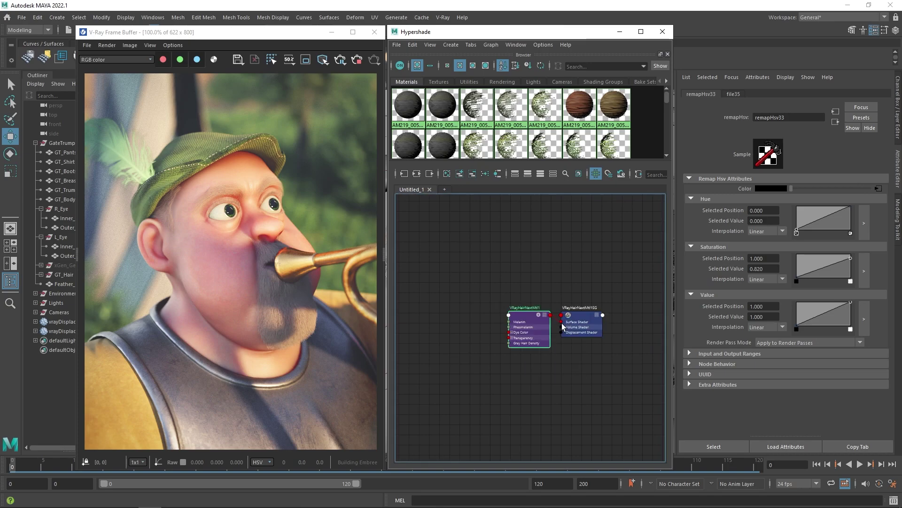
scroll(728, 332, "up", 3)
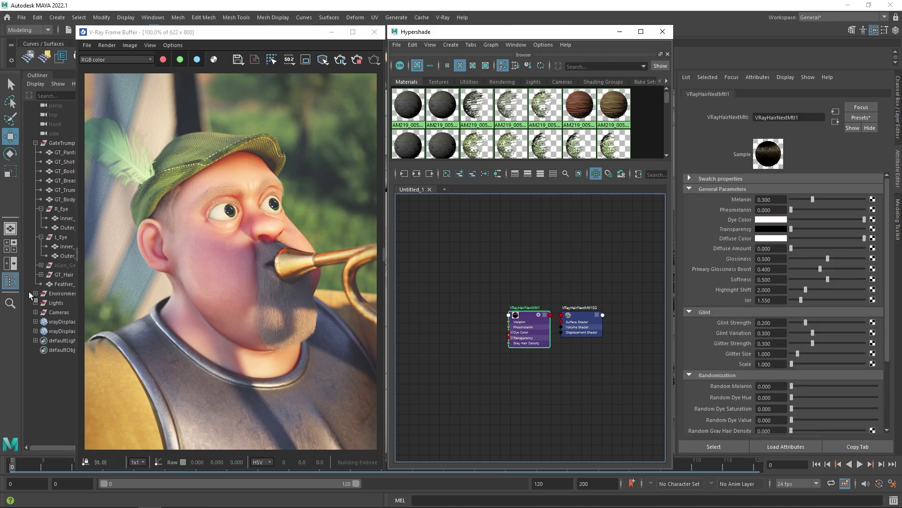
- Assign the new VRayHairNextMtl to the brows and head descriptions in the GT_Hair group
left_click(41, 274)
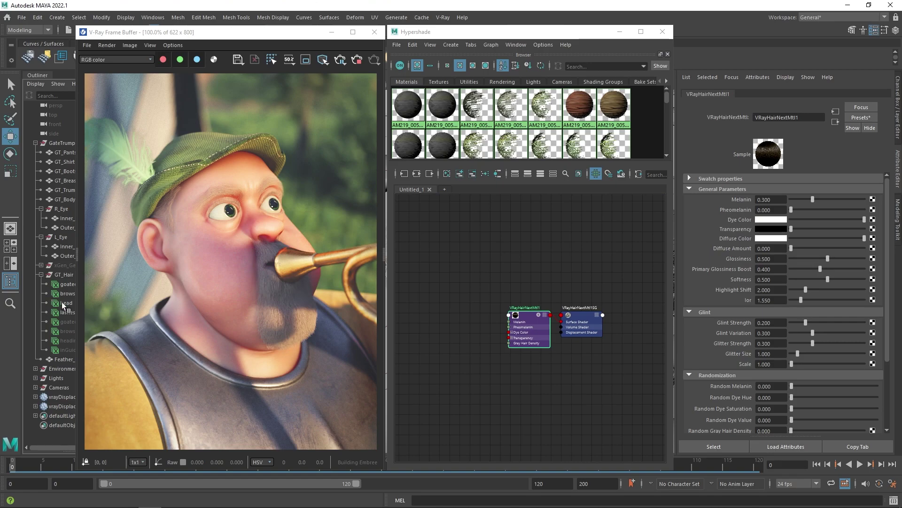
left_click_drag(66, 304, 66, 293)
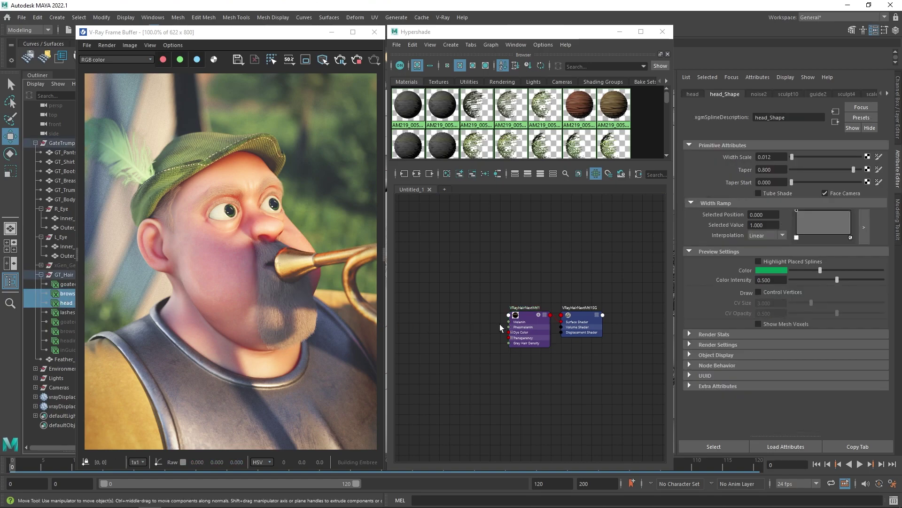
right_click_drag(526, 315, 523, 291)
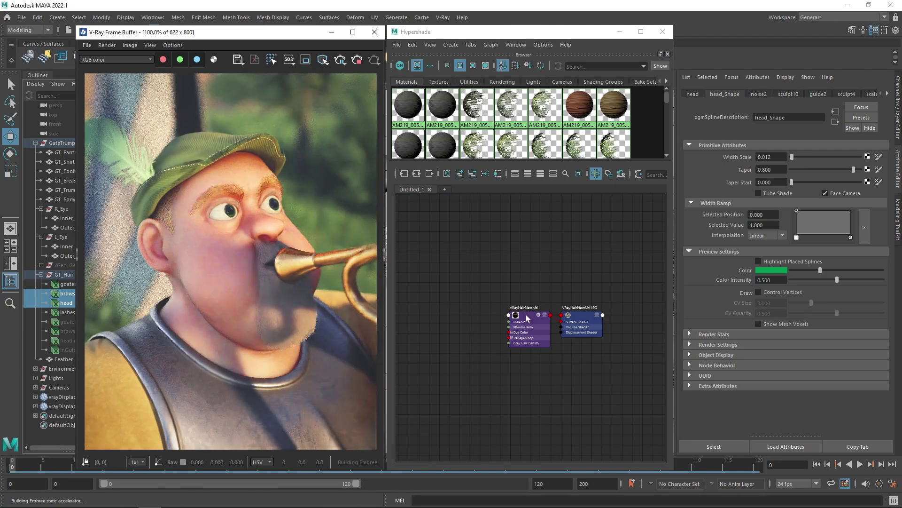
- Set the hair material's Melanin to 0.753 and its Pheomelanin to 0.032
left_click(526, 314)
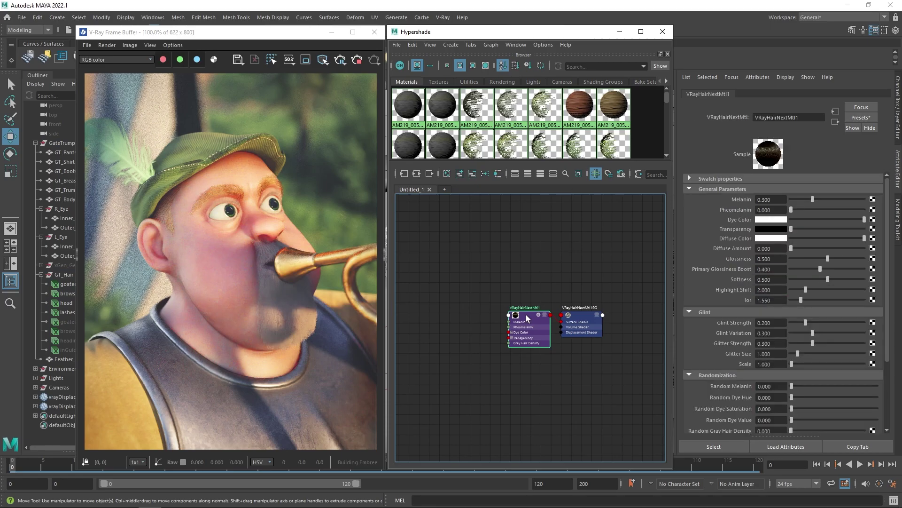
left_click_drag(805, 197, 793, 199)
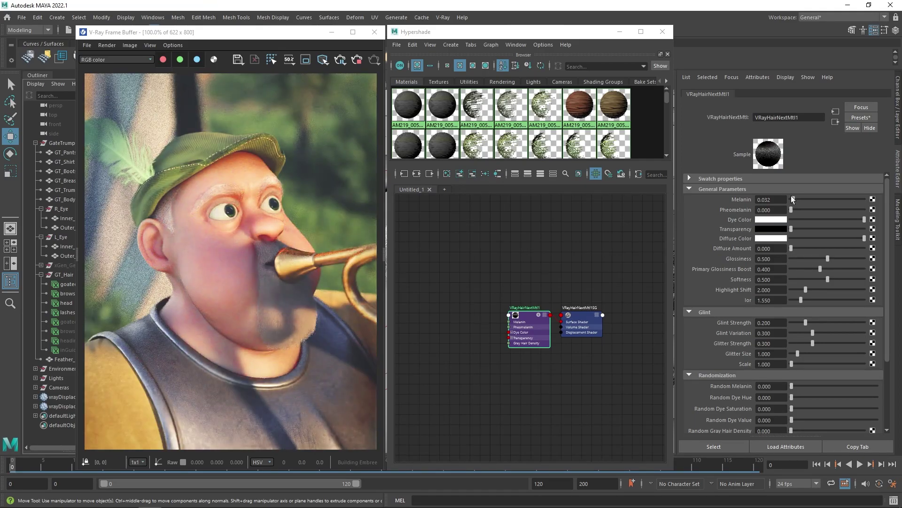
left_click_drag(793, 195, 822, 198)
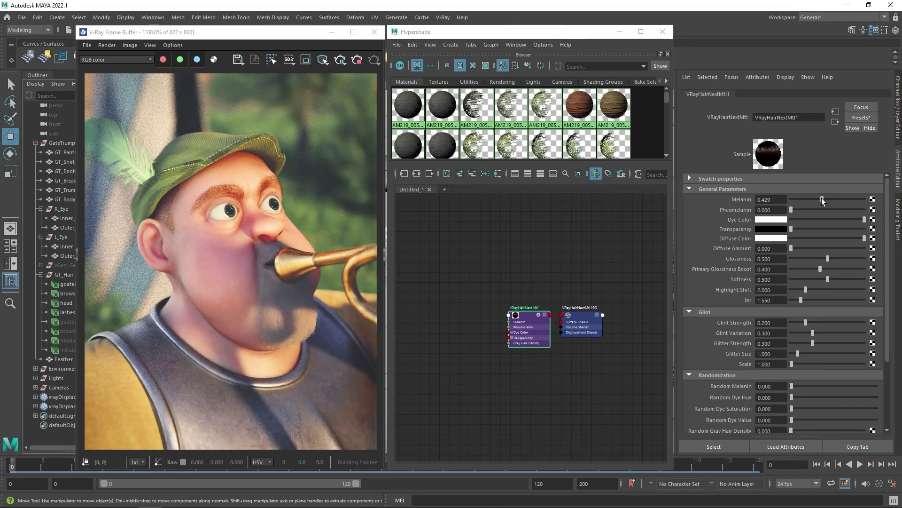
left_click_drag(823, 198, 845, 199)
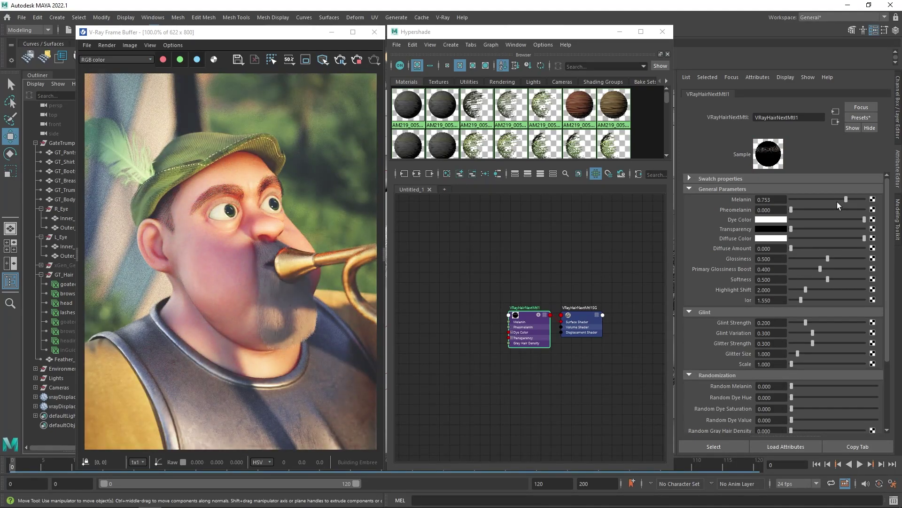
left_click_drag(795, 212, 824, 210)
left_click_drag(799, 210, 794, 209)
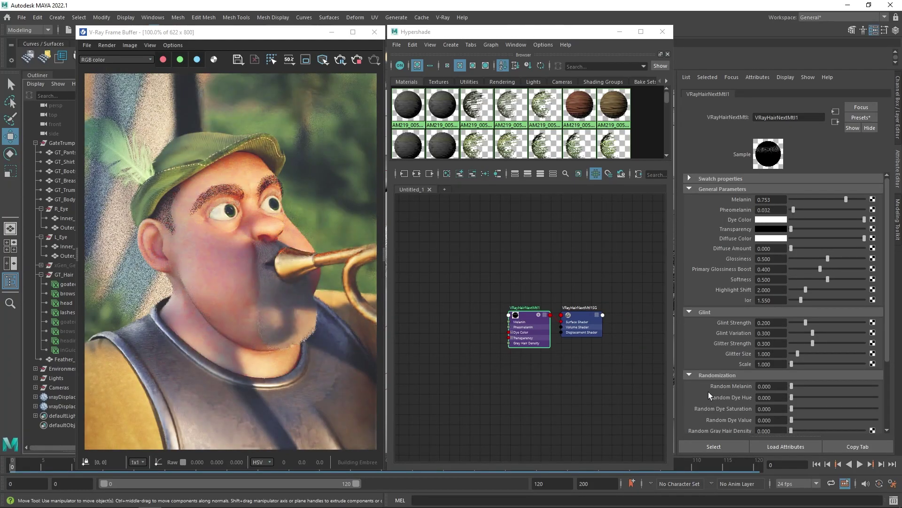
- Set the hair material's Random Melanin to 0.150 and Random Gray Hair Density to 0.409
scroll(709, 391, "down", 4)
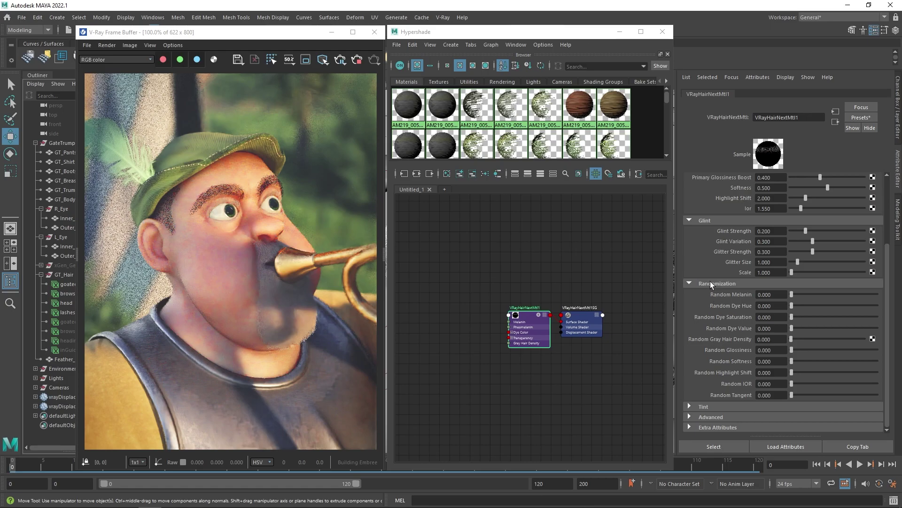
left_click_drag(799, 295, 804, 293)
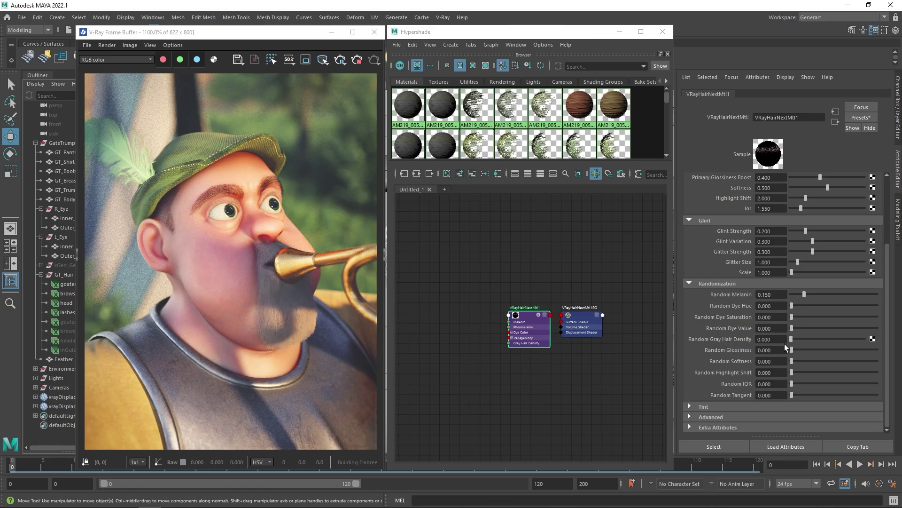
left_click_drag(809, 339, 819, 340)
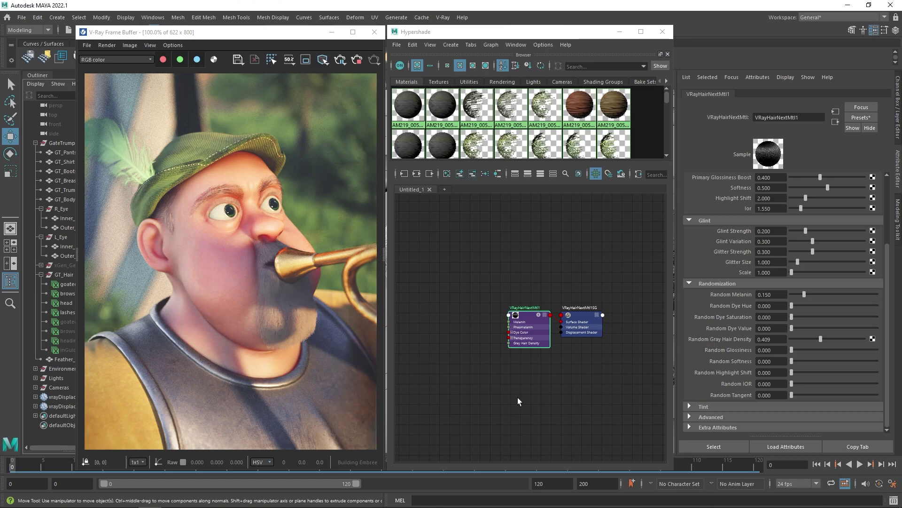
- Find the Lashes_mtl and FacialHair_mtl nodes in the graph and assign them to the lashes and goatee descriptions respectively
middle_click_drag(520, 398, 527, 355, "alt")
scroll(526, 355, "down", 5)
middle_click_drag(503, 453, 562, 354, "alt")
scroll(566, 360, "down", 4)
middle_click_drag(585, 390, 588, 223, "alt")
scroll(524, 416, "up", 5)
middle_click_drag(524, 417, 568, 367, "alt")
scroll(499, 363, "up", 5)
scroll(500, 362, "up", 2)
middle_click_drag(509, 385, 529, 327, "alt")
scroll(530, 330, "down", 2)
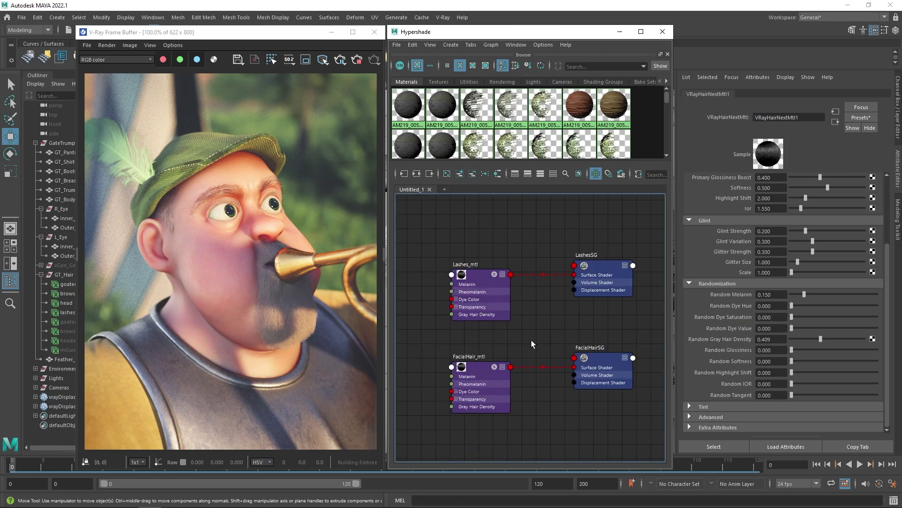
left_click(68, 313)
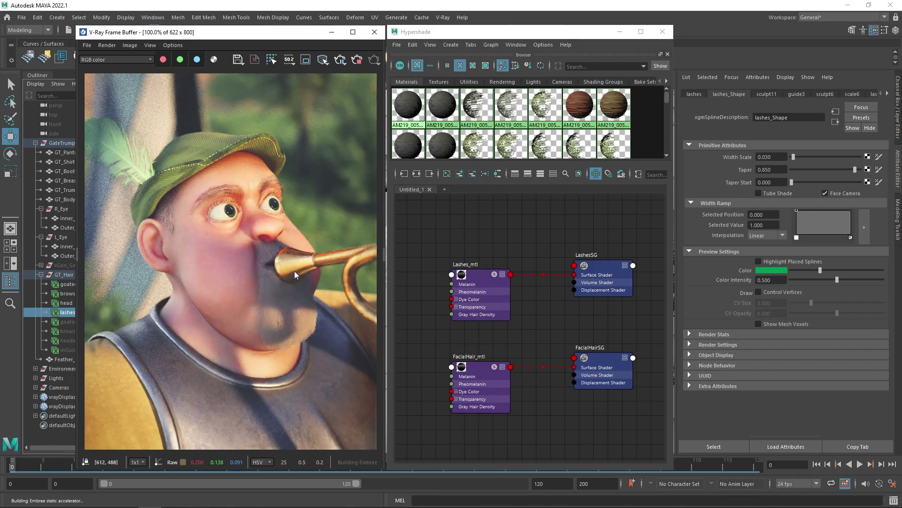
left_click(68, 285)
right_click_drag(475, 365, 474, 308)
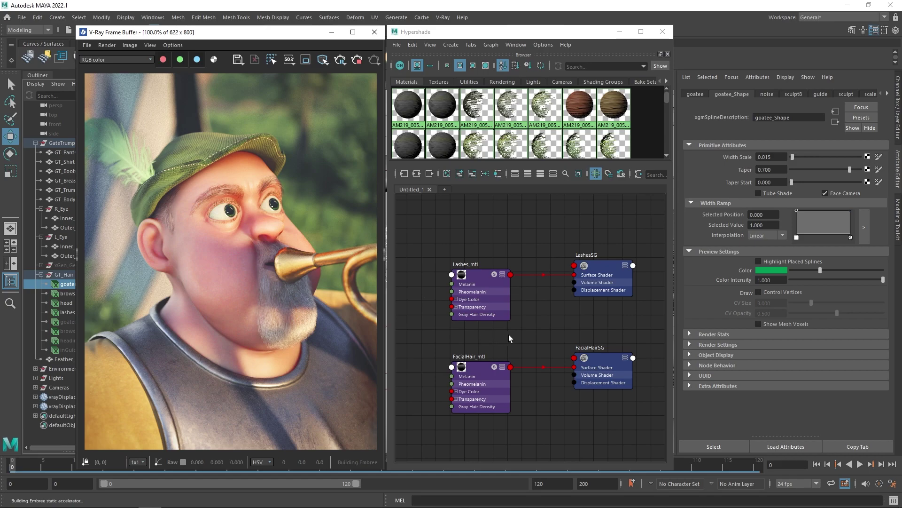
- Minimize the Hypershade and review the VRay, GI and Settings sections of the Render Settings
left_click(619, 31)
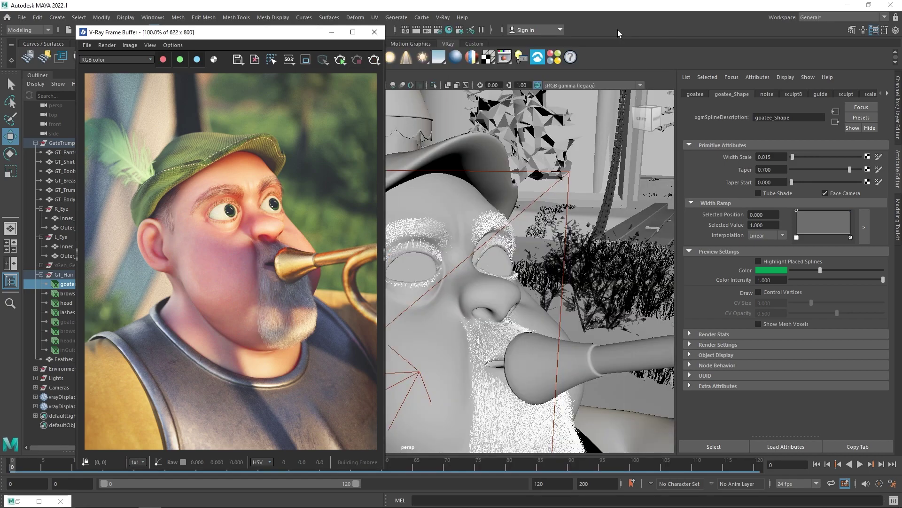
left_click(437, 30)
left_click_drag(232, 87, 511, 85)
left_click(444, 136)
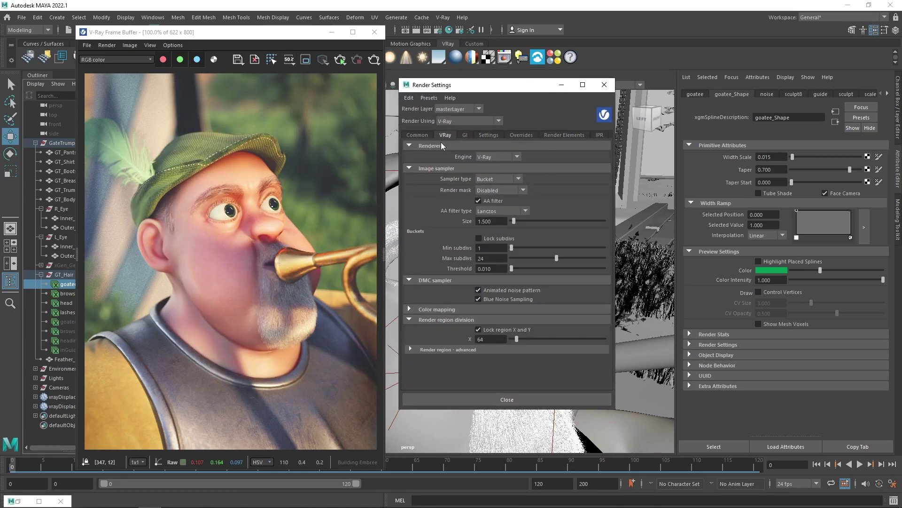
left_click(466, 134)
left_click(482, 135)
left_click(449, 134)
left_click(604, 84)
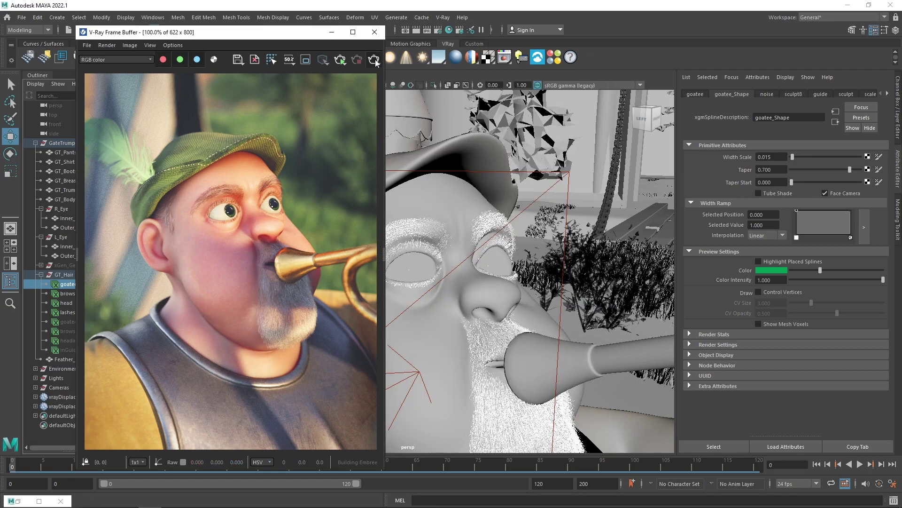
- Start a production render of the full trumpeter scene in the V-Ray Frame Buffer
left_click(374, 59)
left_click(388, 119)
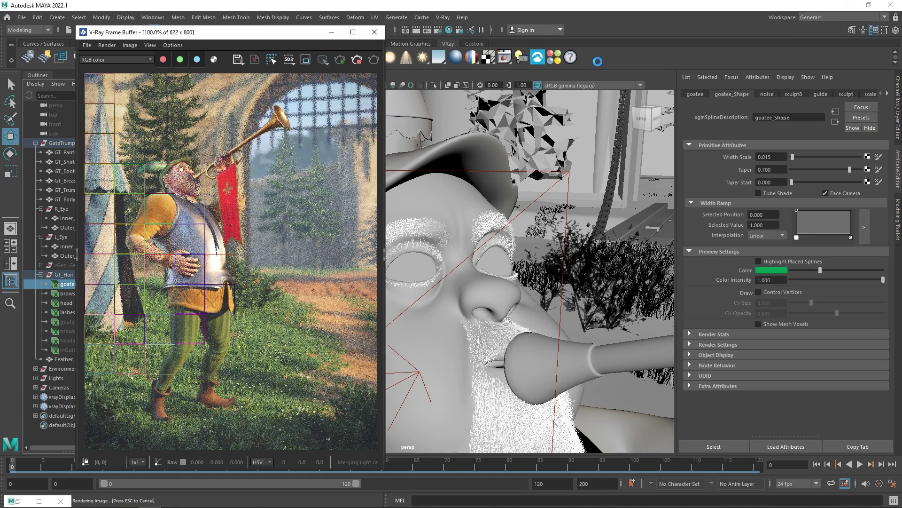